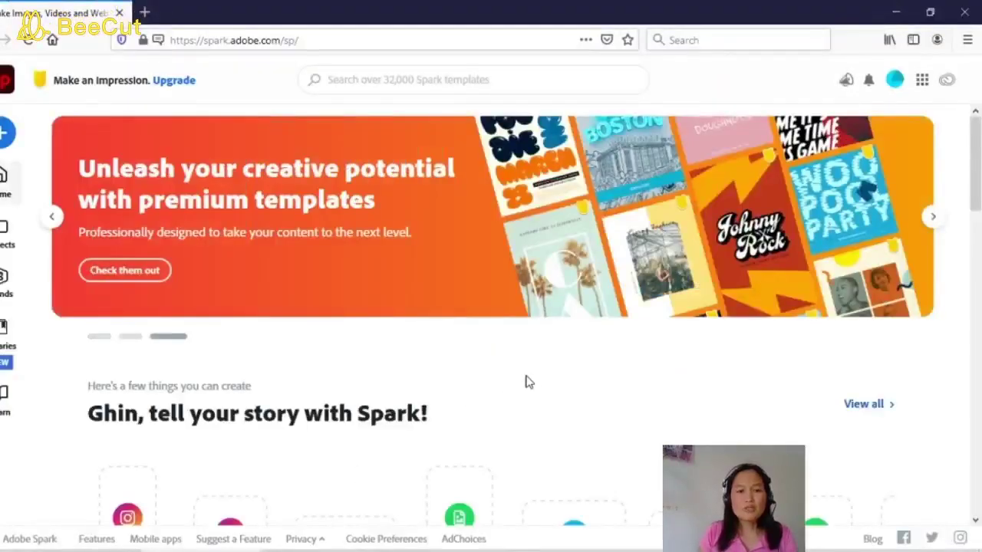
# Search the template library for "youtube thumbnail"
pyautogui.scroll(-2, 524, 380)
pyautogui.scroll(2, 526, 378)
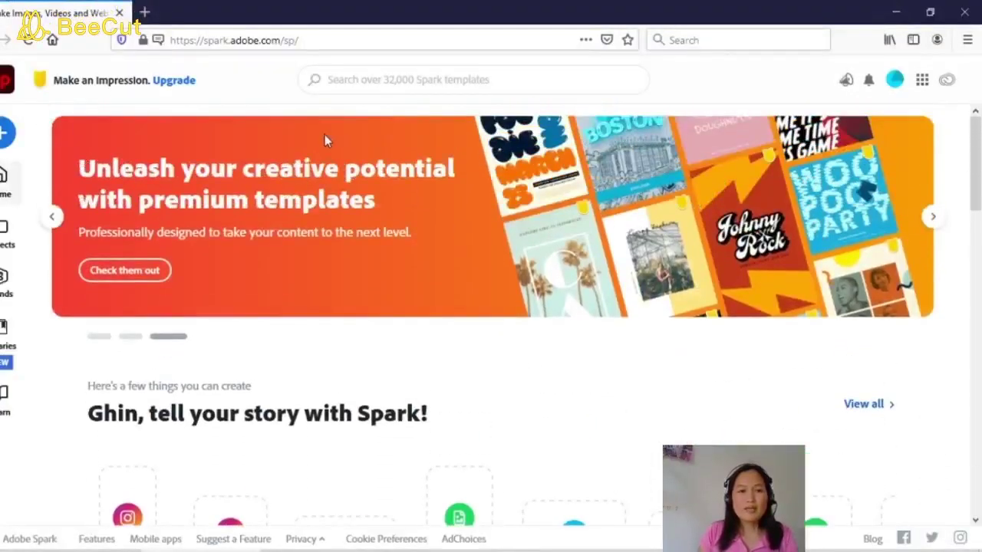
pyautogui.click(332, 80)
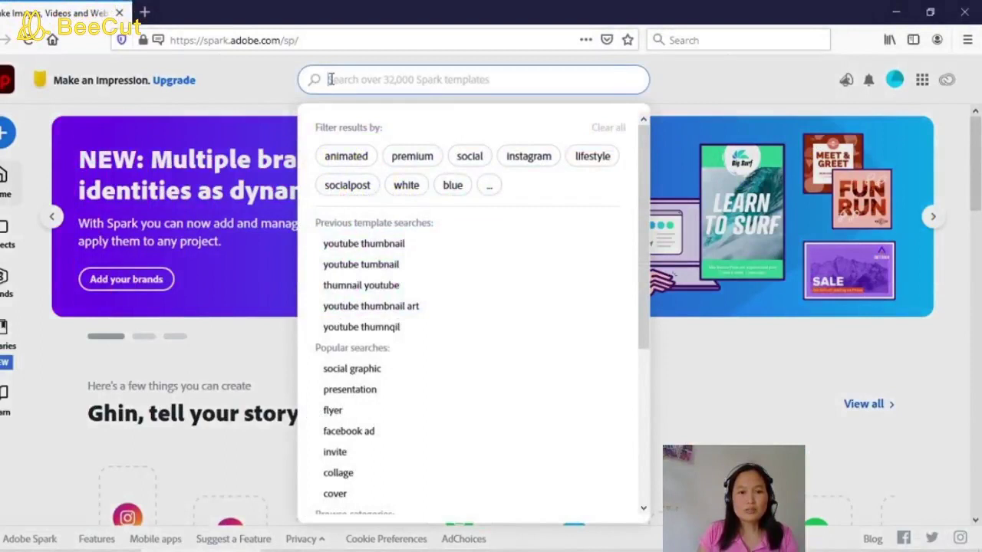
pyautogui.write('youtube thumbnail')
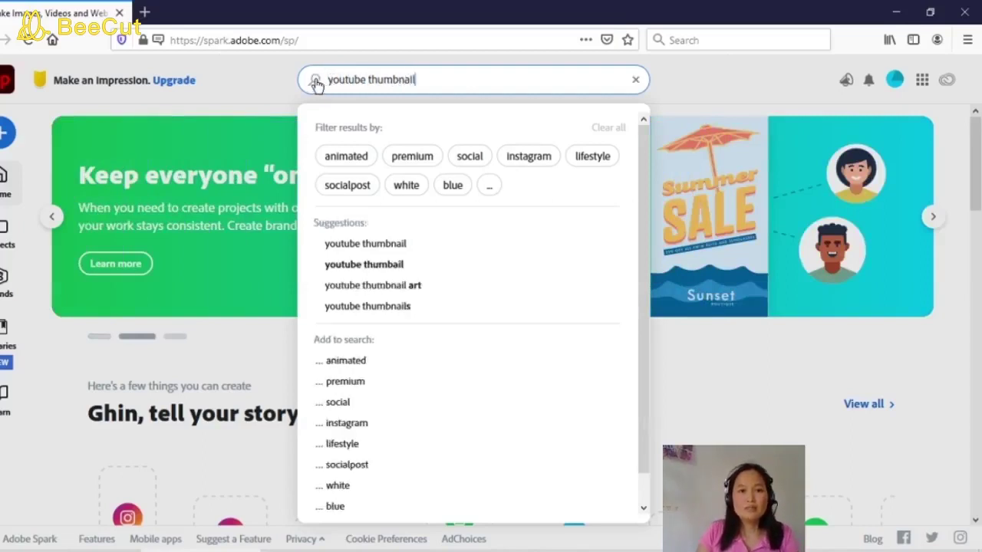
pyautogui.click(315, 81)
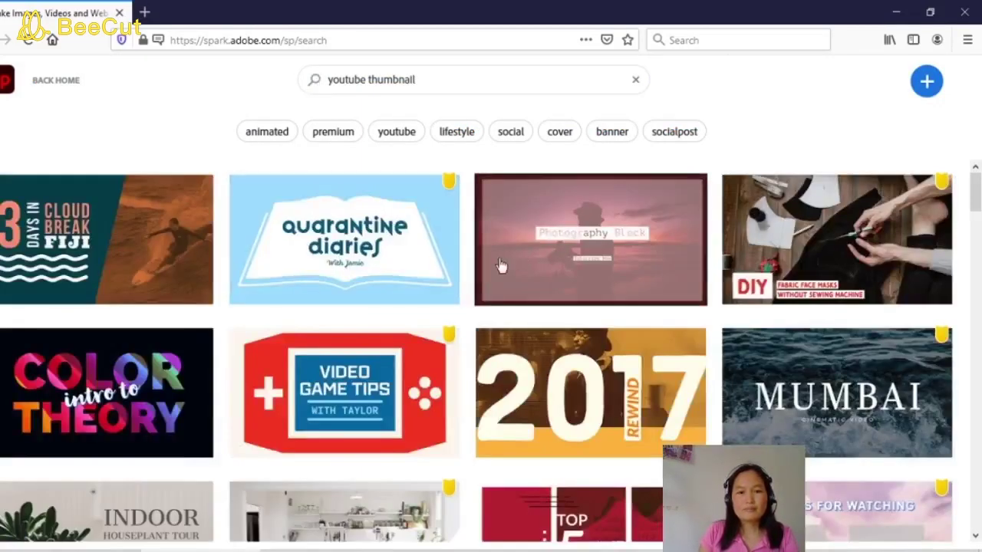
# Look through the YouTube thumbnail search results, comparing the free templates with the premium-marked ones
pyautogui.scroll(-2, 469, 276)
pyautogui.scroll(2, 469, 277)
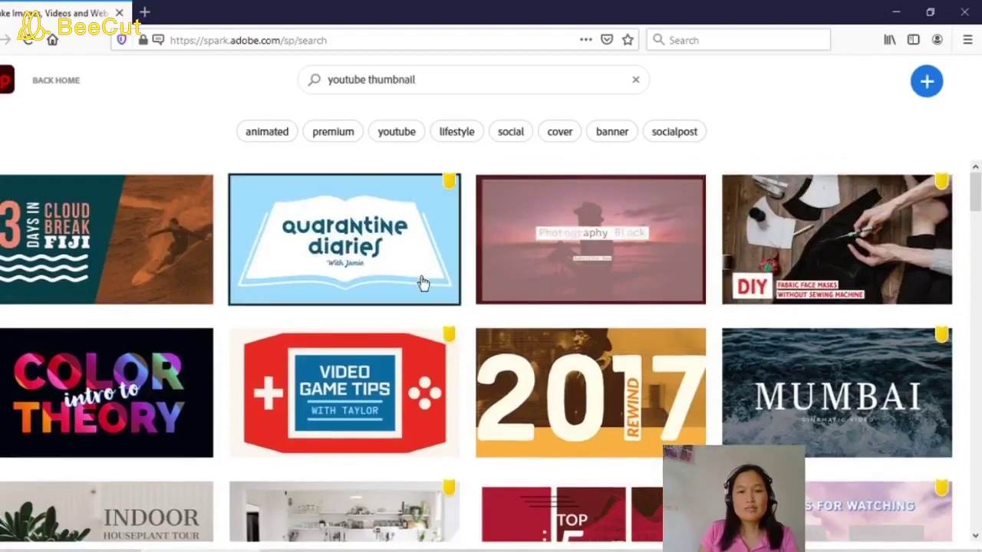
pyautogui.scroll(-3, 413, 246)
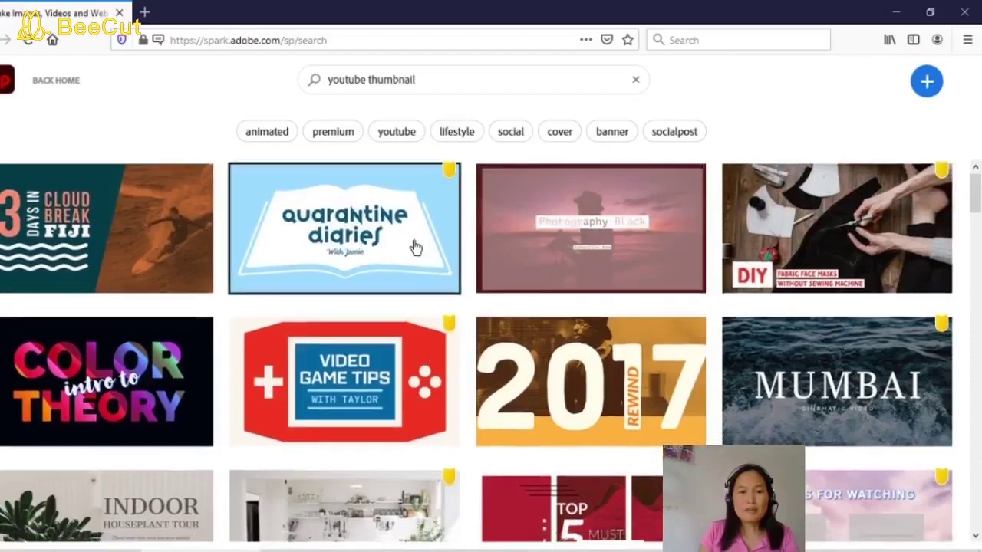
pyautogui.scroll(3, 414, 244)
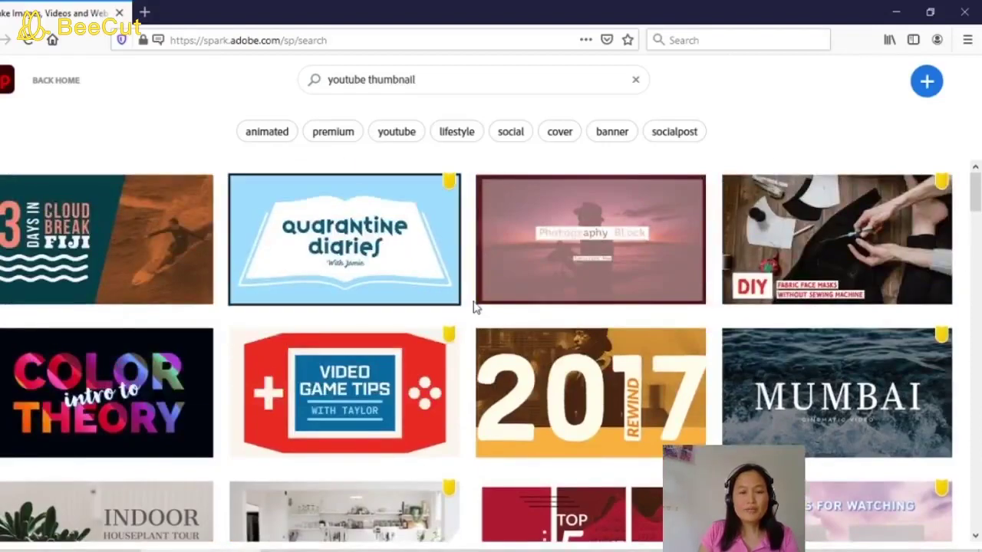
pyautogui.scroll(-3, 474, 307)
pyautogui.scroll(3, 471, 305)
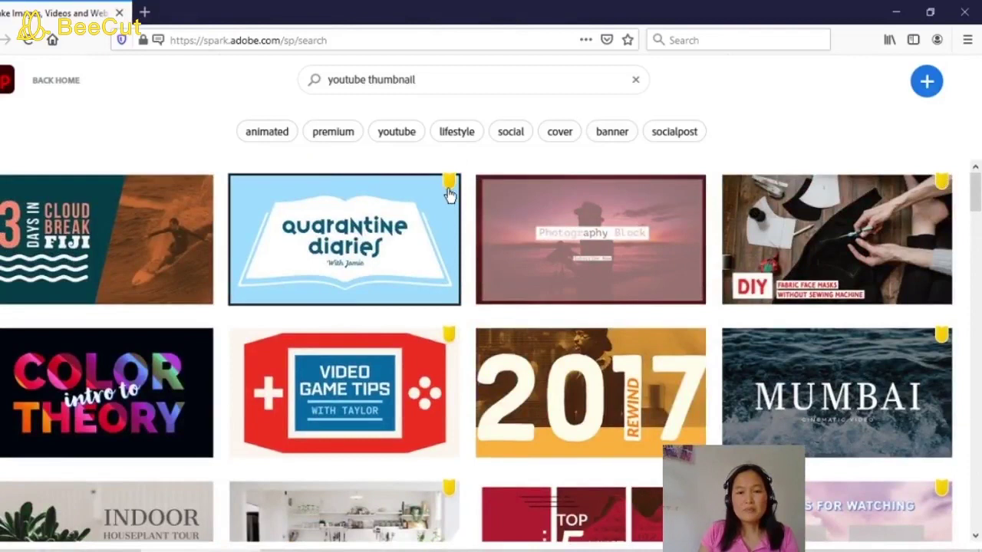
pyautogui.scroll(-1, 456, 312)
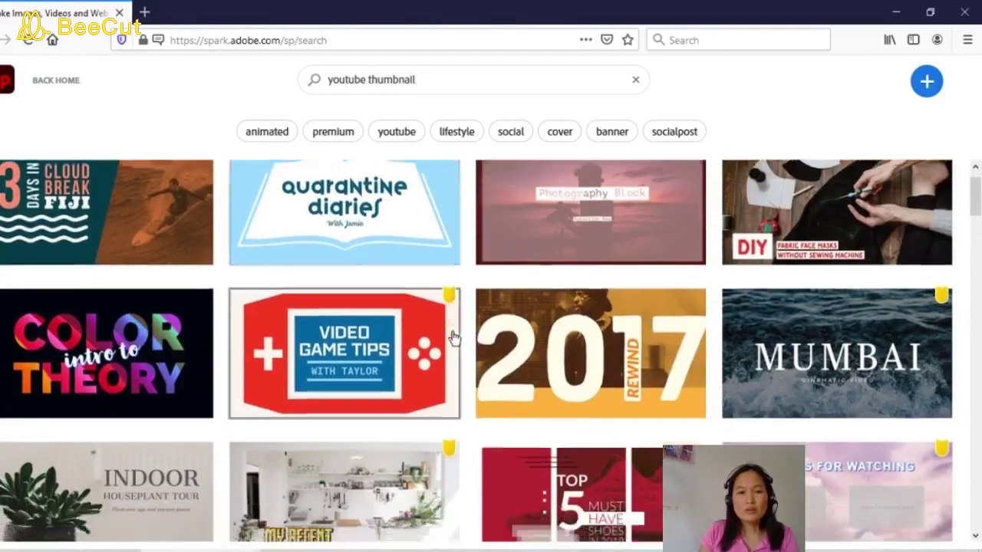
pyautogui.scroll(1, 437, 290)
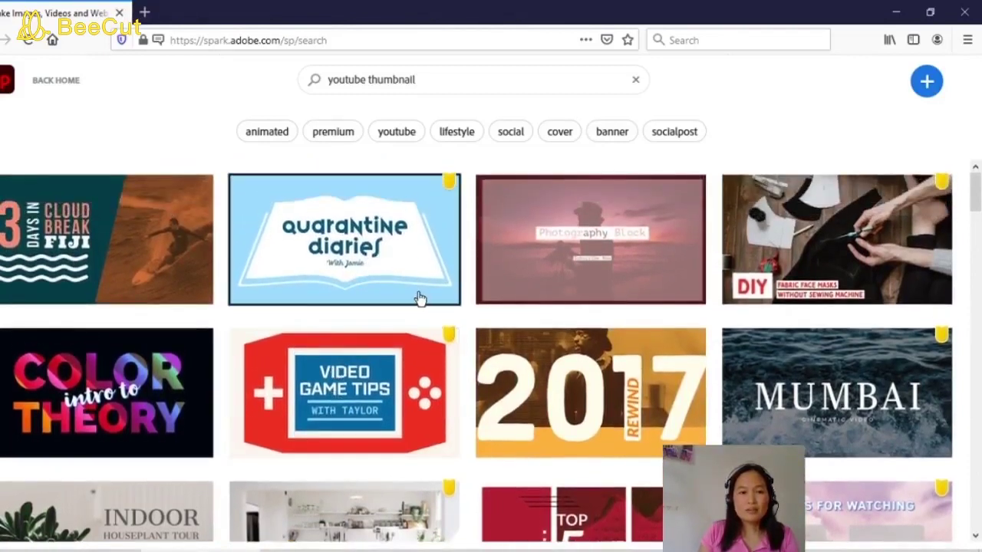
pyautogui.scroll(-3, 414, 267)
pyautogui.scroll(3, 403, 224)
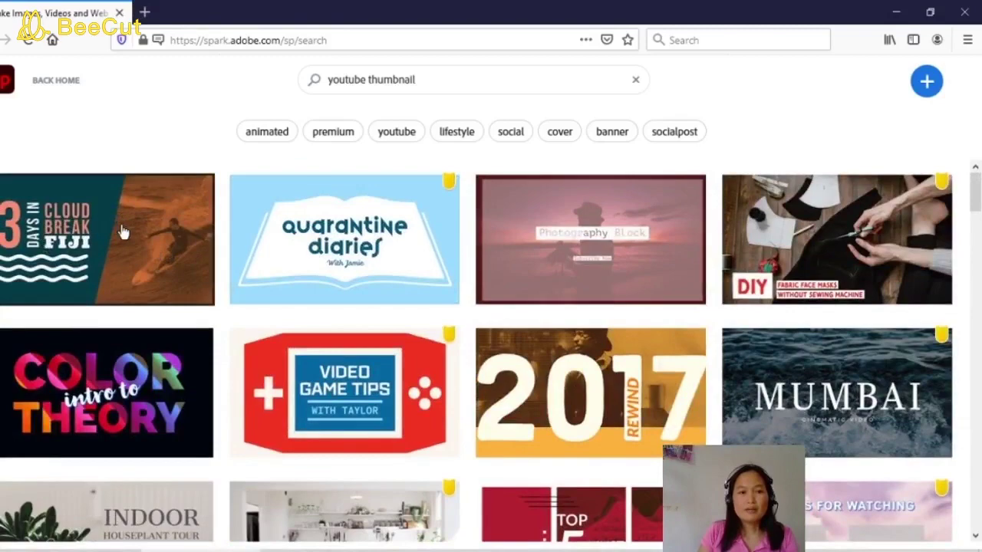
pyautogui.scroll(-3, 121, 238)
pyautogui.scroll(1, 122, 246)
pyautogui.scroll(-10, 444, 316)
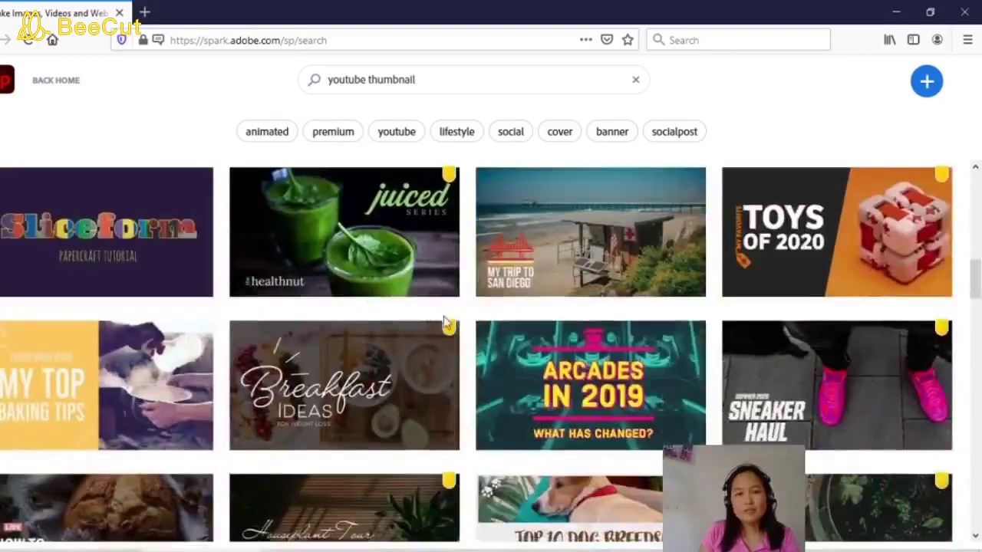
pyautogui.scroll(4, 444, 322)
pyautogui.scroll(-8, 443, 322)
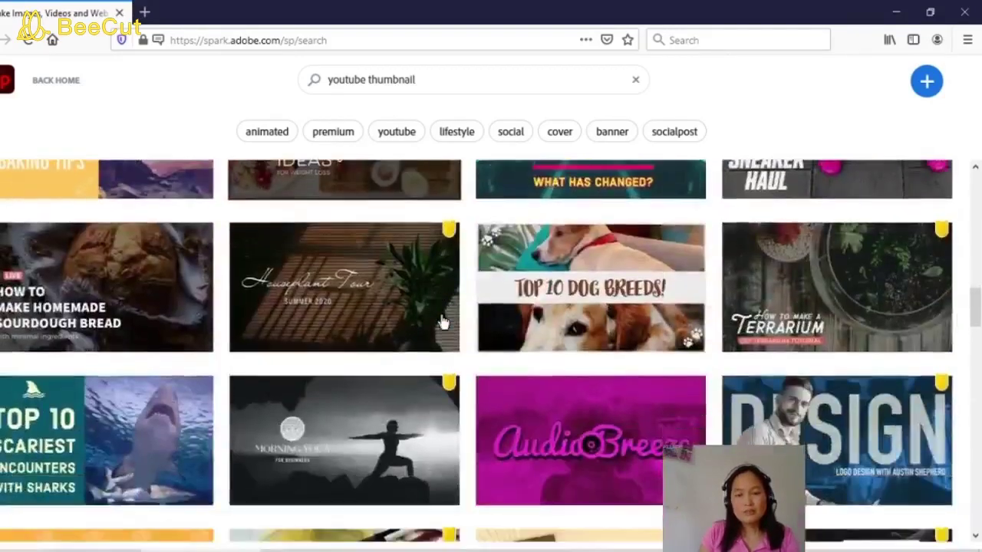
pyautogui.scroll(3, 444, 321)
pyautogui.scroll(2, 461, 300)
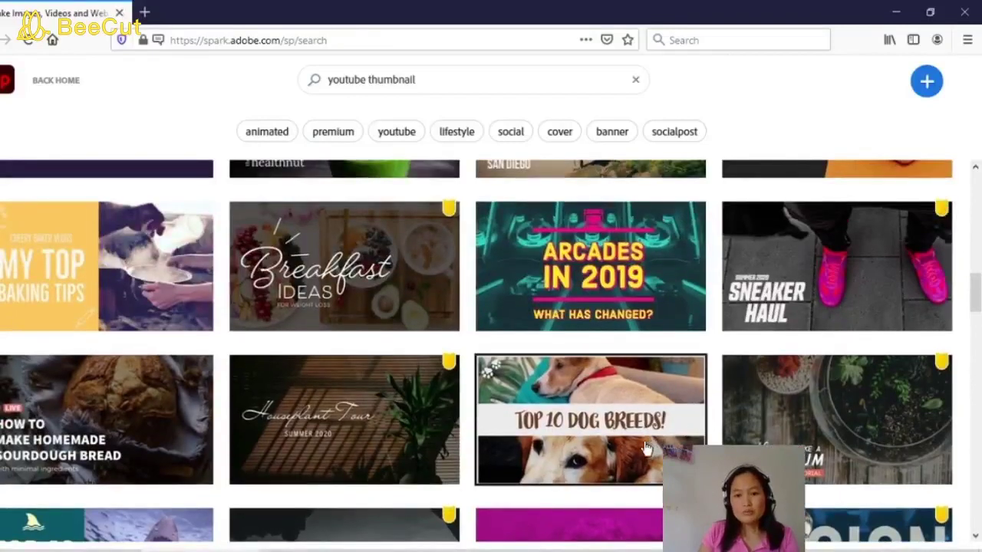
# Choose the yellow "My Top Baking Tips" template from the results and open it for editing
pyautogui.scroll(-2, 595, 484)
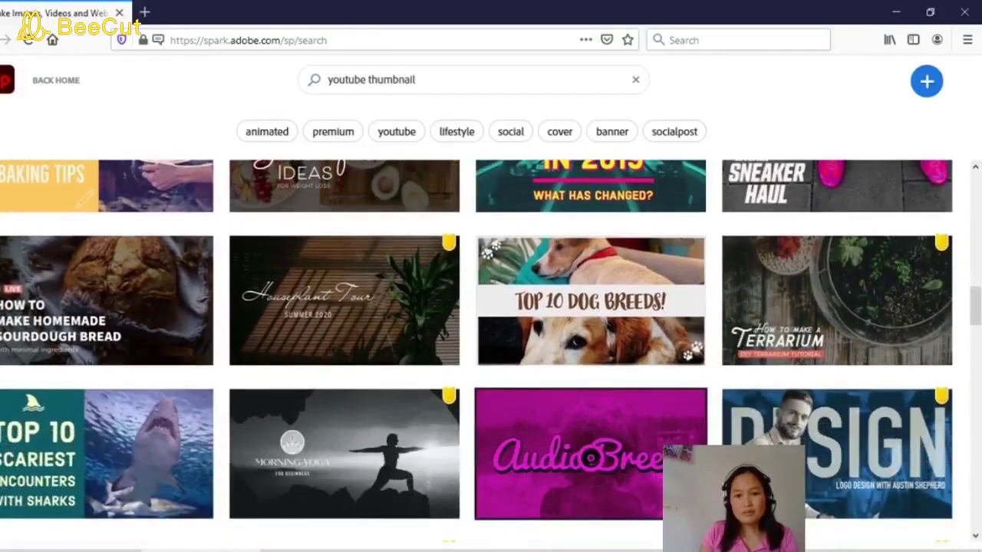
pyautogui.scroll(-2, 576, 412)
pyautogui.scroll(5, 576, 412)
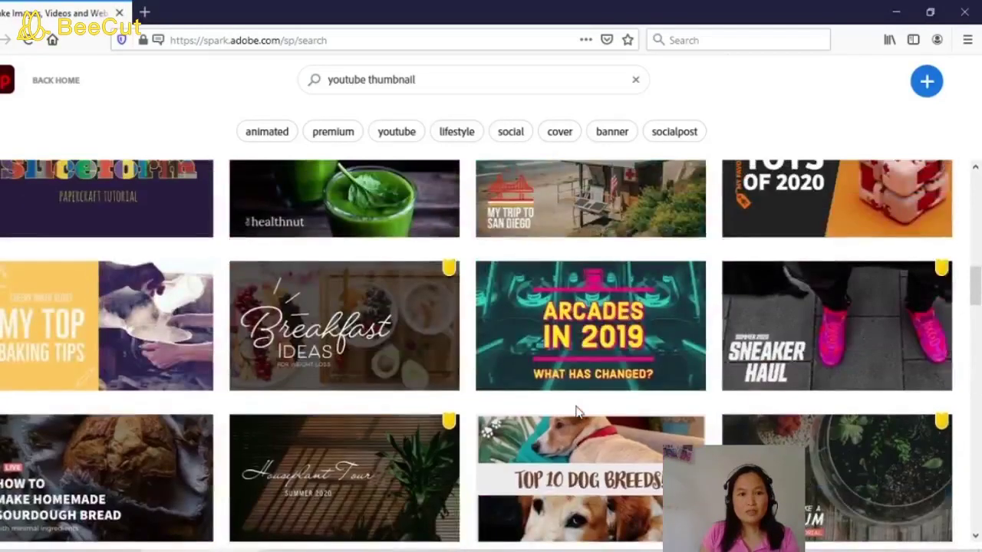
pyautogui.click(117, 310)
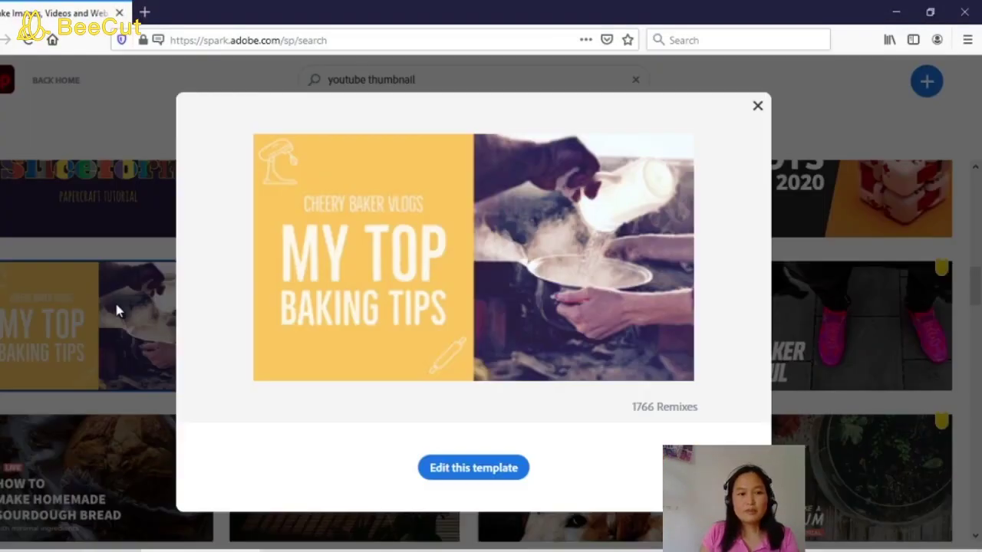
pyautogui.click(477, 470)
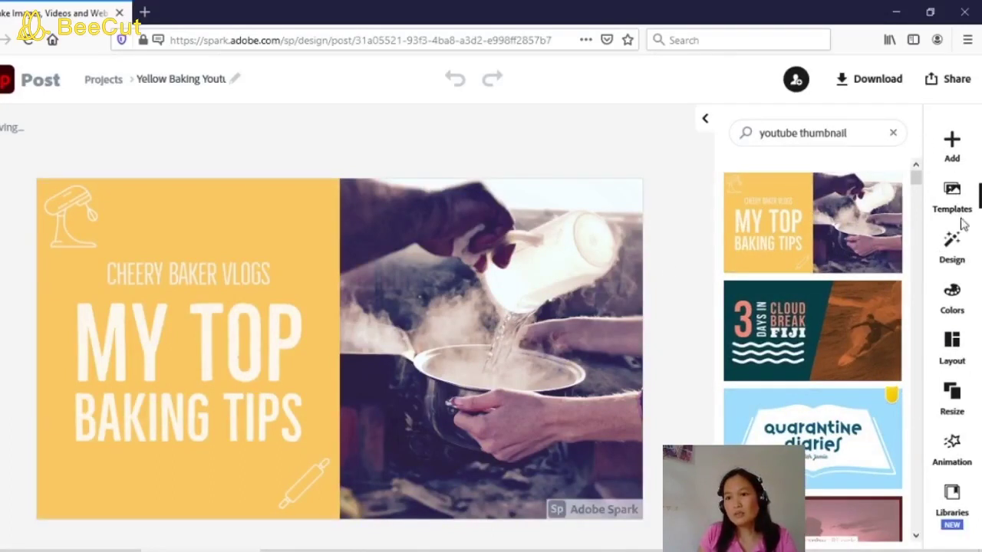
# Look through the alternative YouTube thumbnail templates in the editor and the types of elements that can be added to the design
pyautogui.scroll(-3, 861, 298)
pyautogui.scroll(3, 866, 299)
pyautogui.scroll(-3, 857, 222)
pyautogui.scroll(-4, 857, 221)
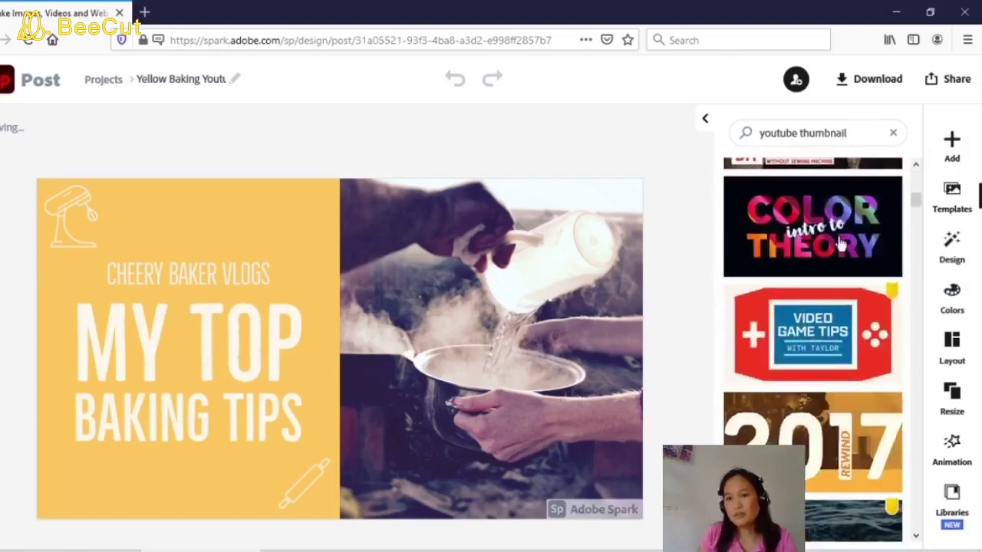
pyautogui.scroll(-7, 844, 215)
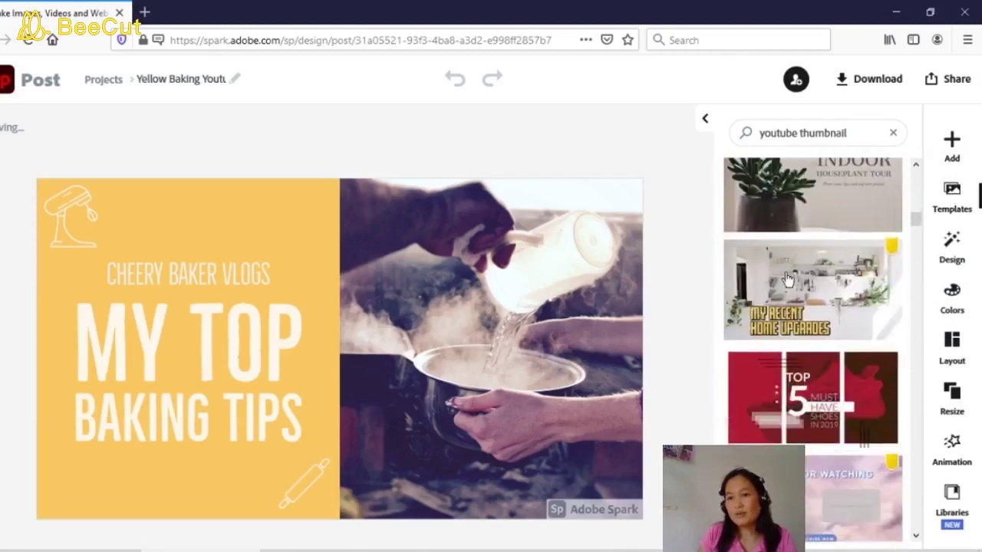
pyautogui.scroll(5, 794, 270)
pyautogui.scroll(-8, 798, 268)
pyautogui.scroll(-10, 804, 270)
pyautogui.scroll(6, 806, 274)
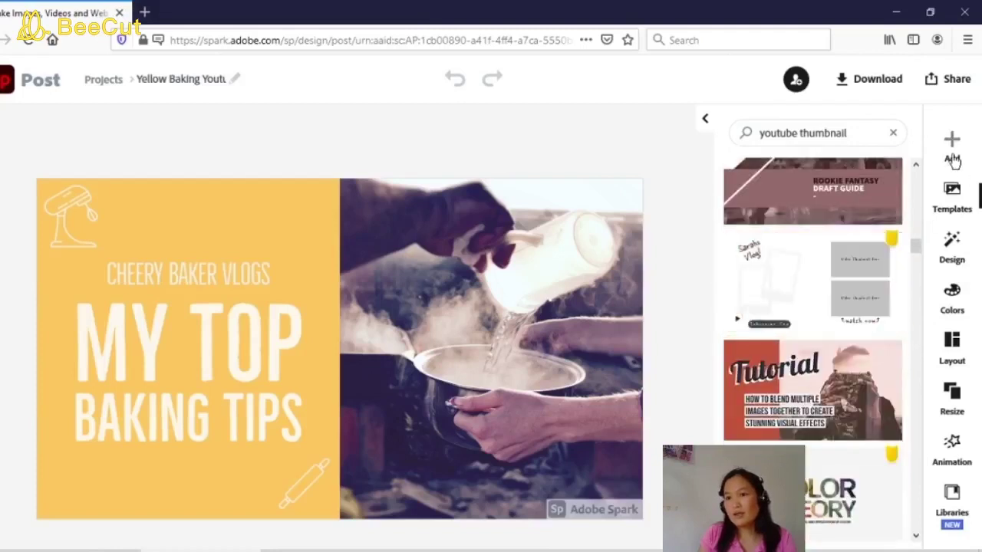
pyautogui.click(953, 158)
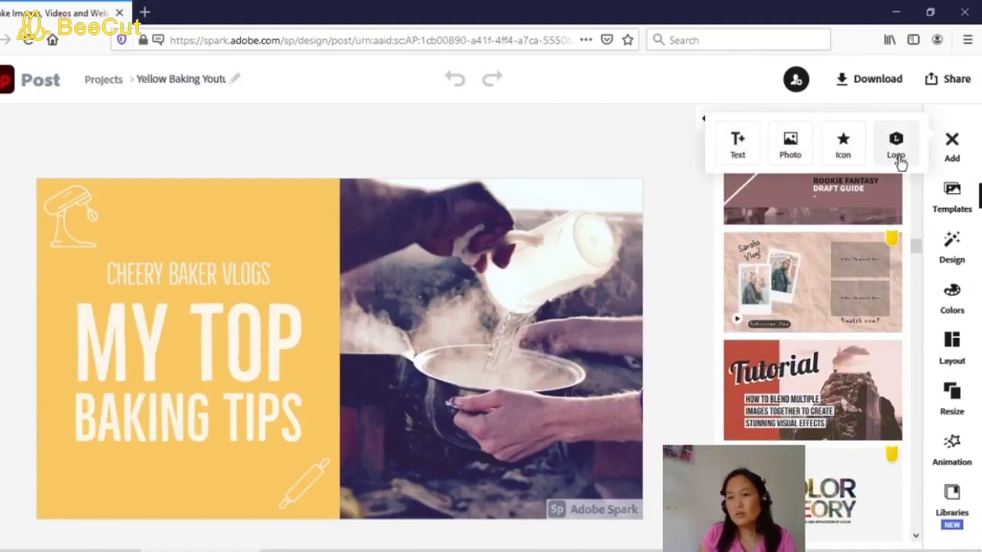
pyautogui.click(947, 211)
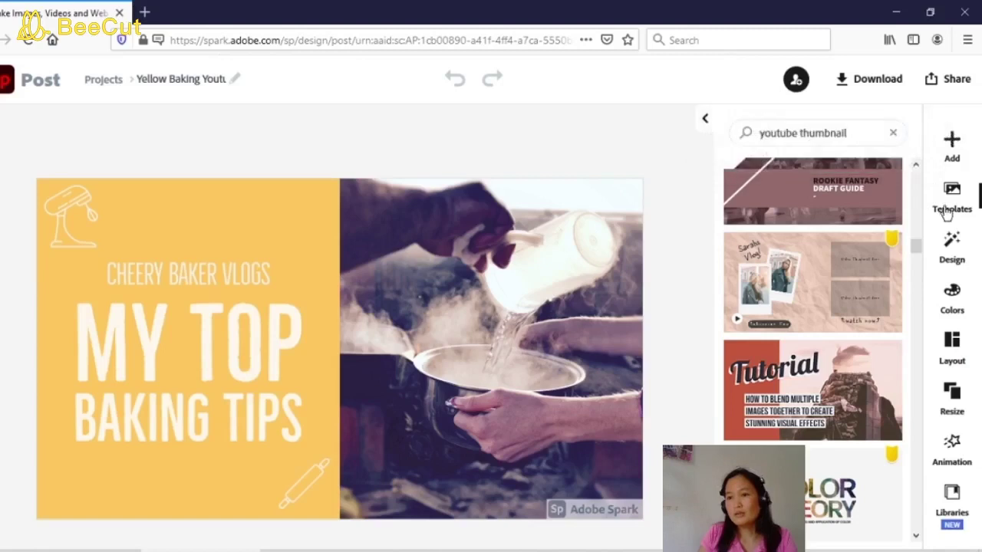
pyautogui.scroll(-6, 811, 249)
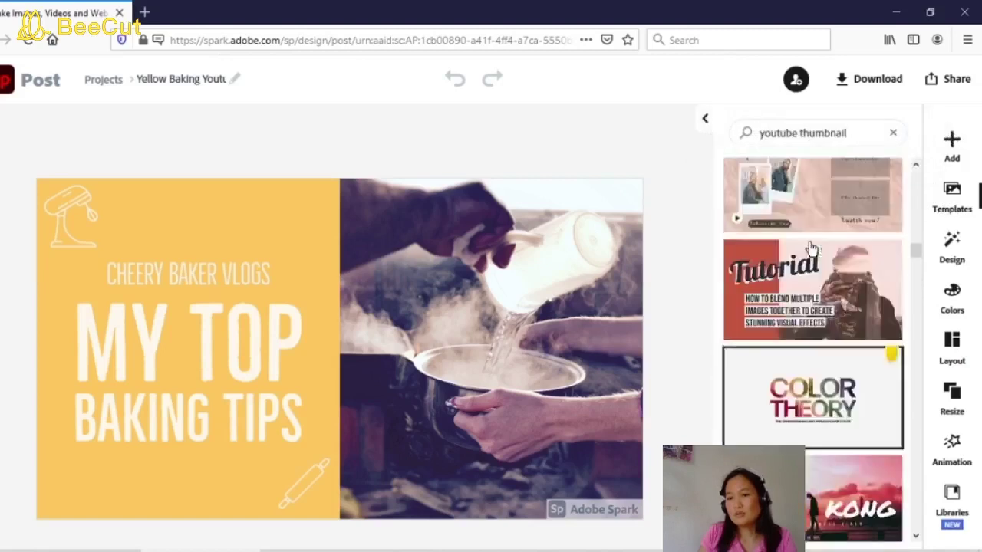
pyautogui.scroll(5, 815, 254)
pyautogui.scroll(-5, 815, 274)
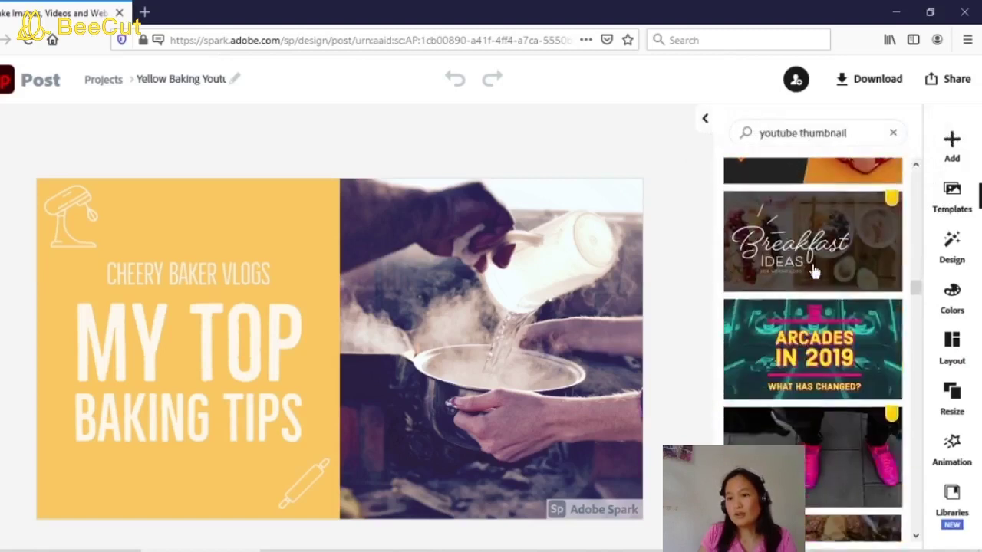
# Apply the "Memorial Day 5K Trail Run" design variation to the baking tips thumbnail
pyautogui.click(952, 259)
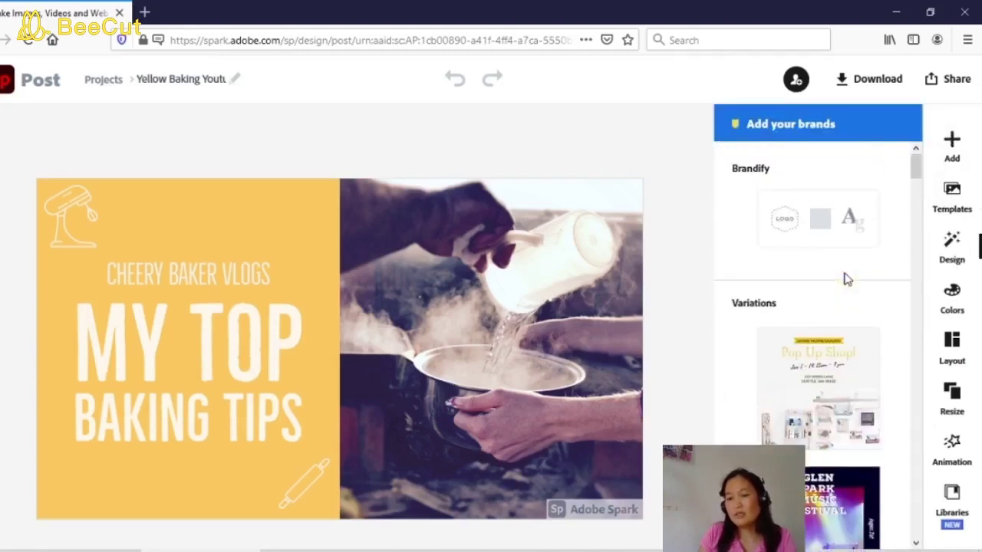
pyautogui.scroll(-5, 824, 295)
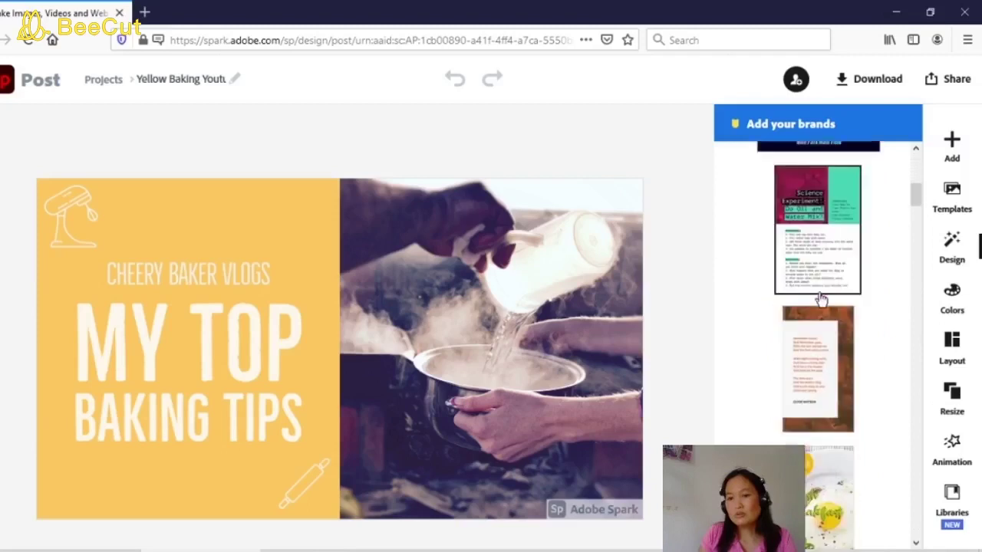
pyautogui.scroll(-5, 821, 294)
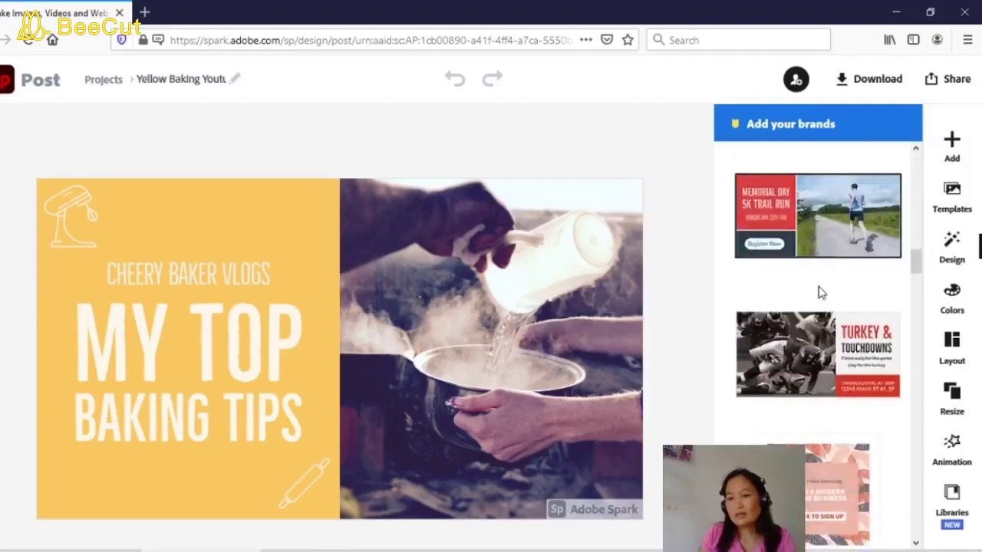
pyautogui.scroll(-2, 819, 291)
pyautogui.scroll(4, 819, 292)
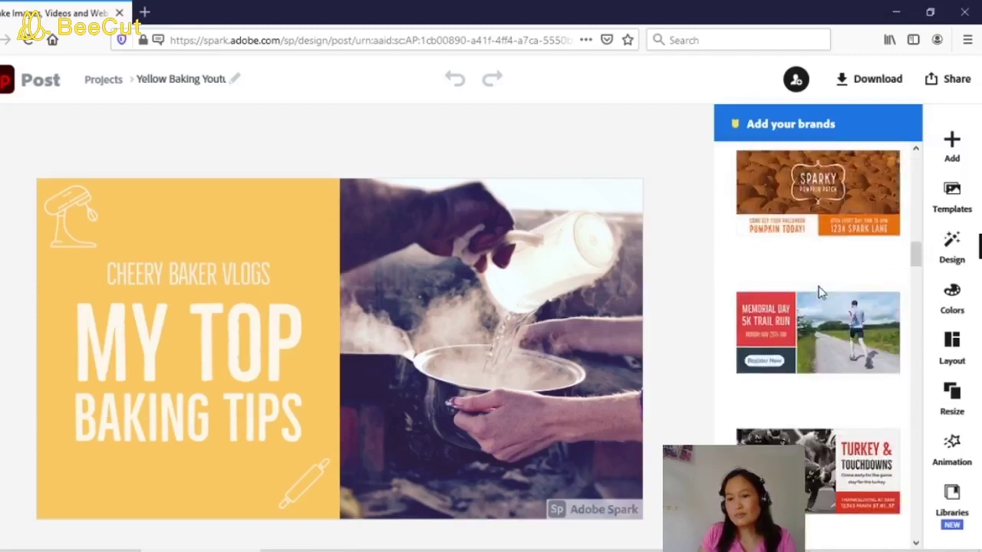
pyautogui.scroll(-6, 821, 292)
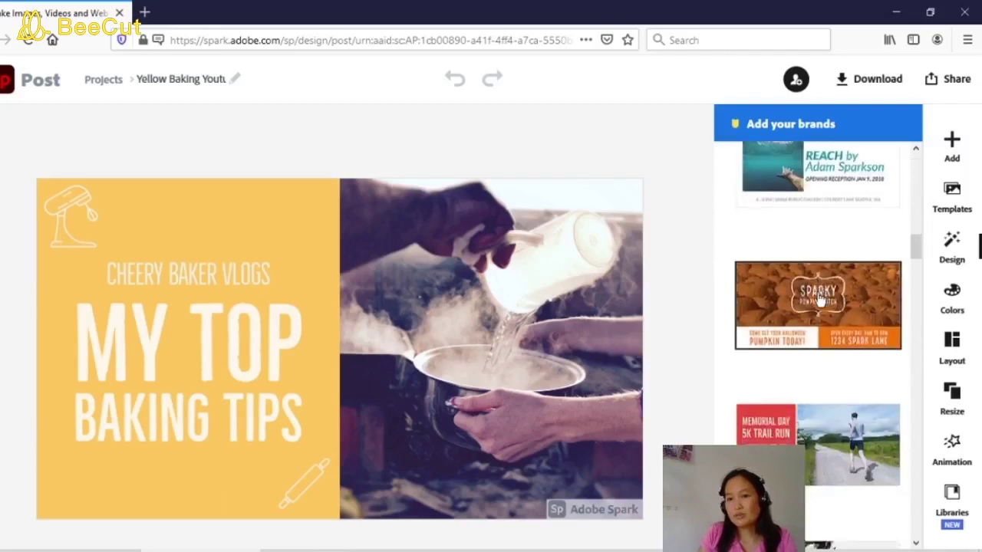
pyautogui.scroll(-2, 817, 300)
pyautogui.scroll(2, 815, 300)
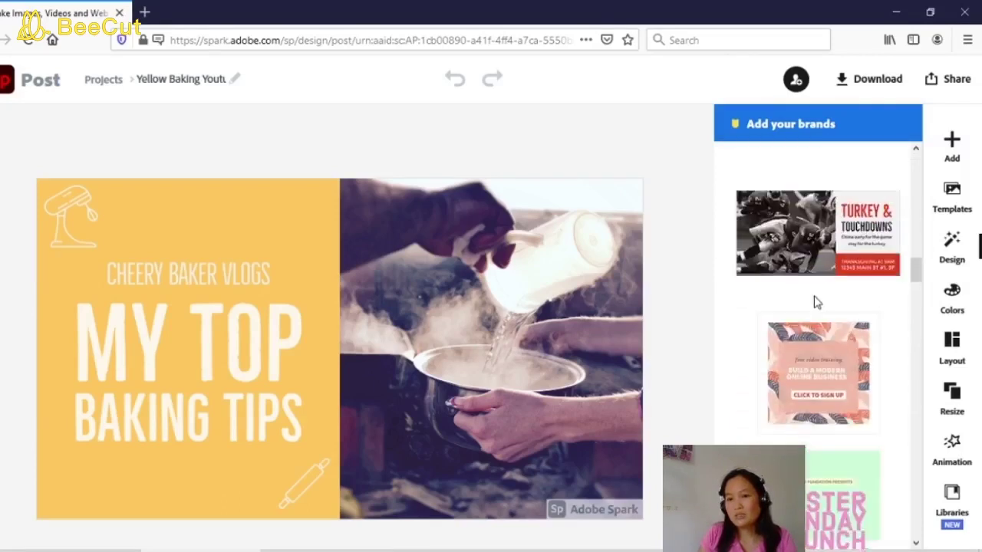
pyautogui.scroll(4, 818, 314)
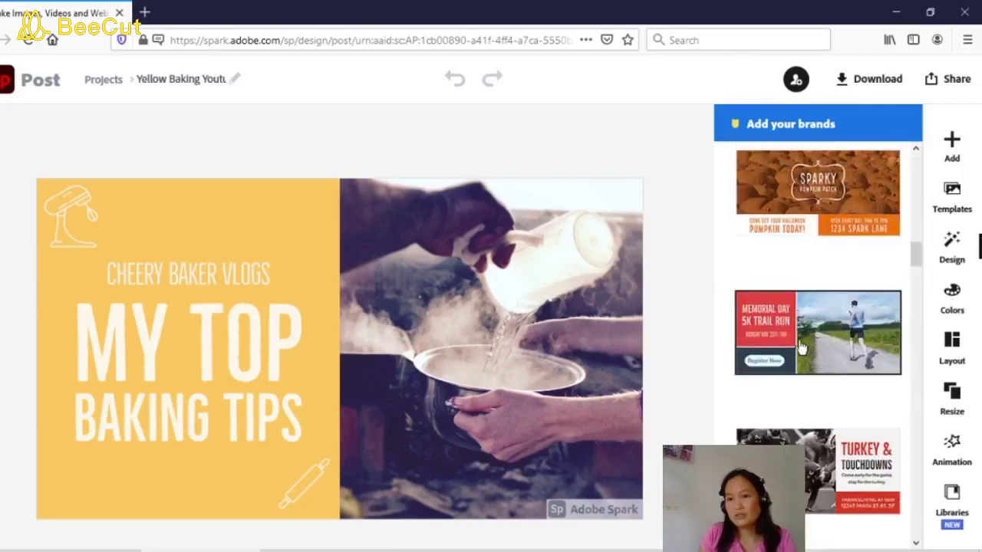
pyautogui.click(842, 340)
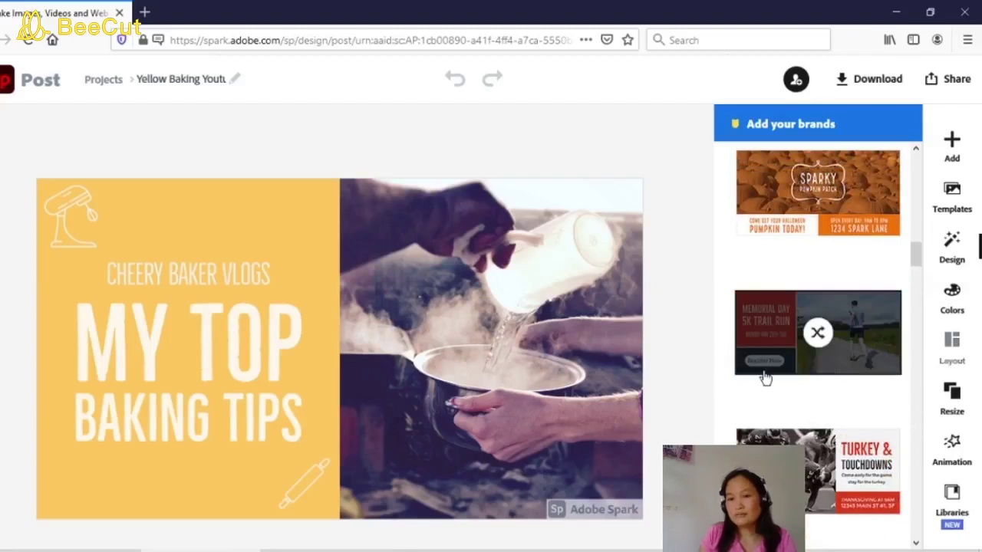
pyautogui.click(868, 359)
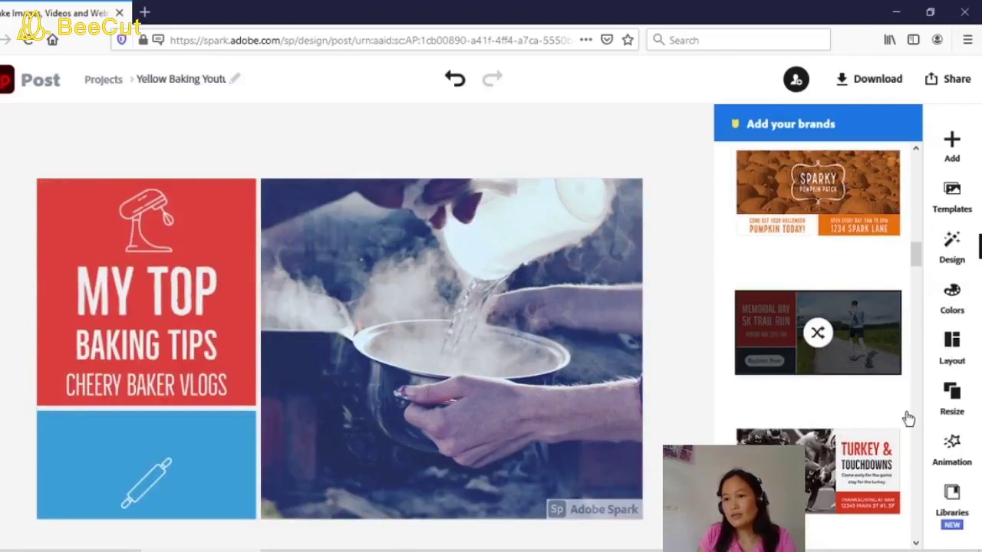
# Look through the colour palettes offered for the thumbnail, including the Decorative group
pyautogui.click(953, 306)
pyautogui.scroll(-5, 844, 338)
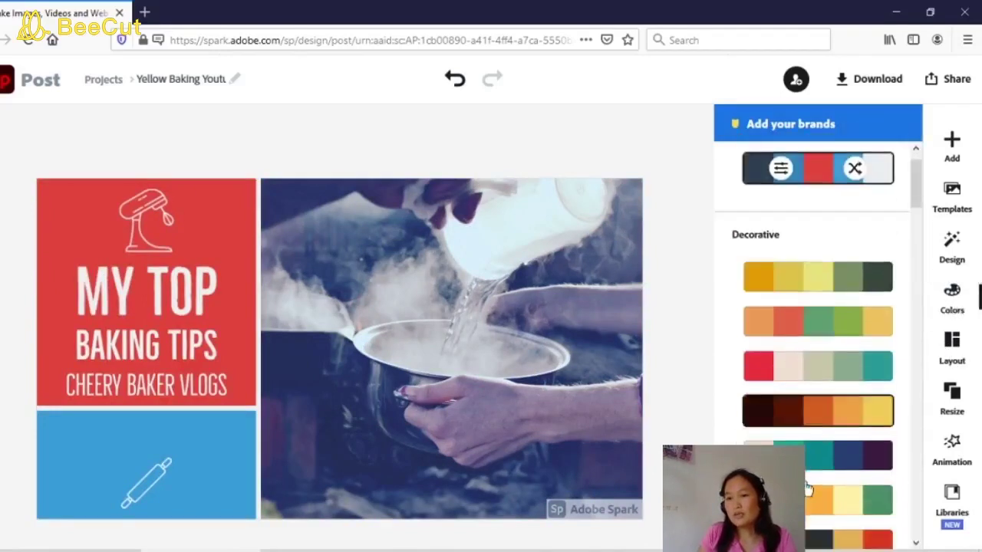
pyautogui.scroll(1, 815, 406)
pyautogui.scroll(-8, 816, 407)
pyautogui.scroll(3, 813, 402)
pyautogui.scroll(5, 813, 402)
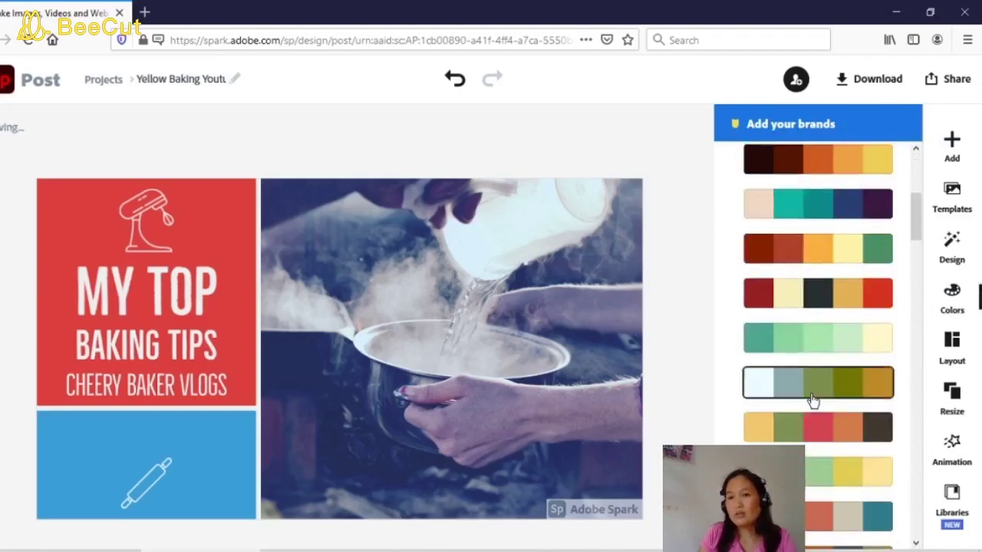
# Look through the layout options for the thumbnail, including the Banner and Grid arrangements
pyautogui.click(953, 399)
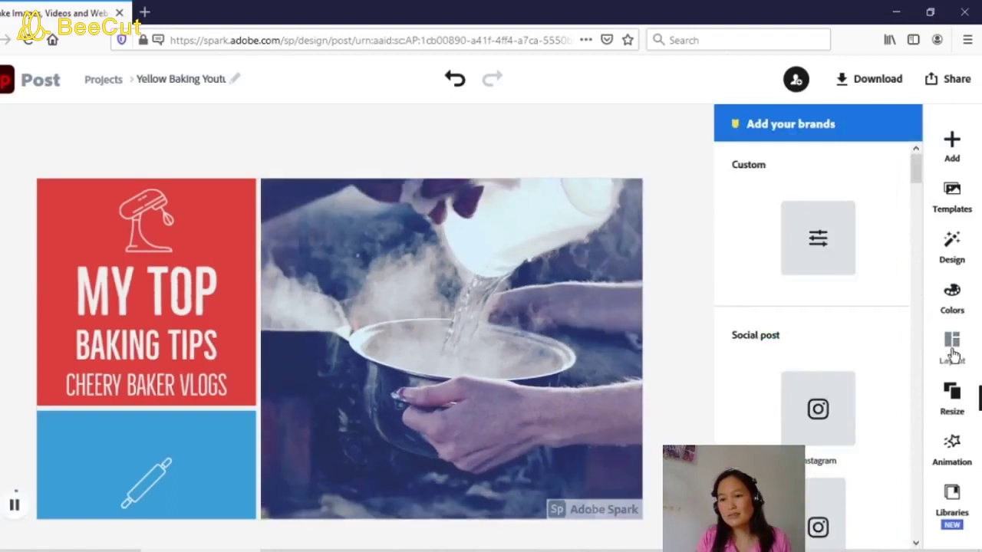
pyautogui.click(952, 349)
pyautogui.scroll(-5, 778, 337)
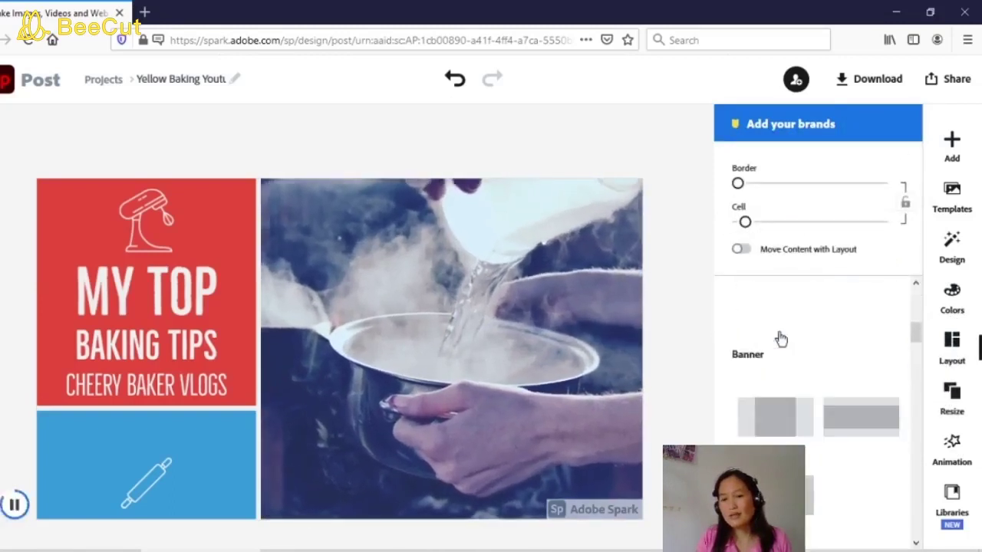
pyautogui.scroll(-5, 779, 343)
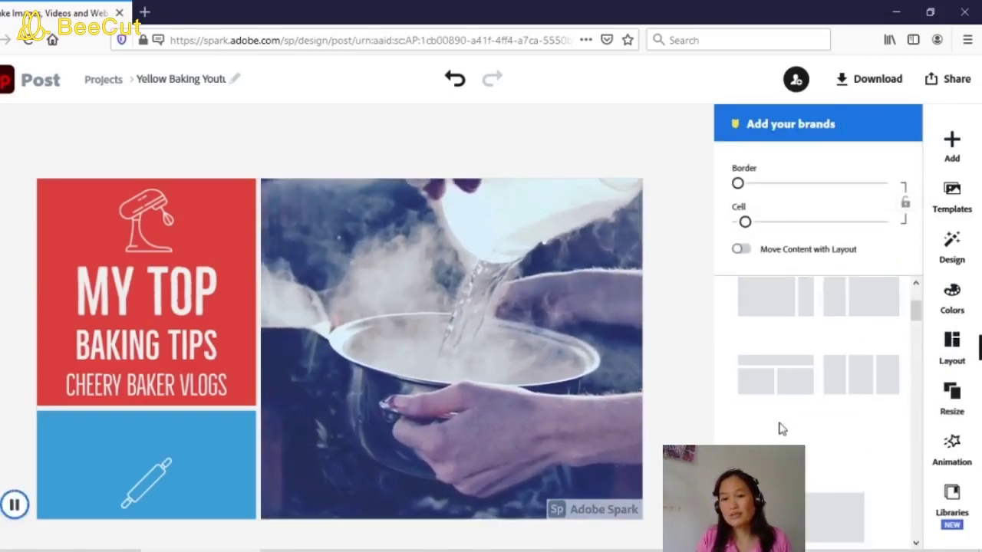
pyautogui.scroll(4, 800, 405)
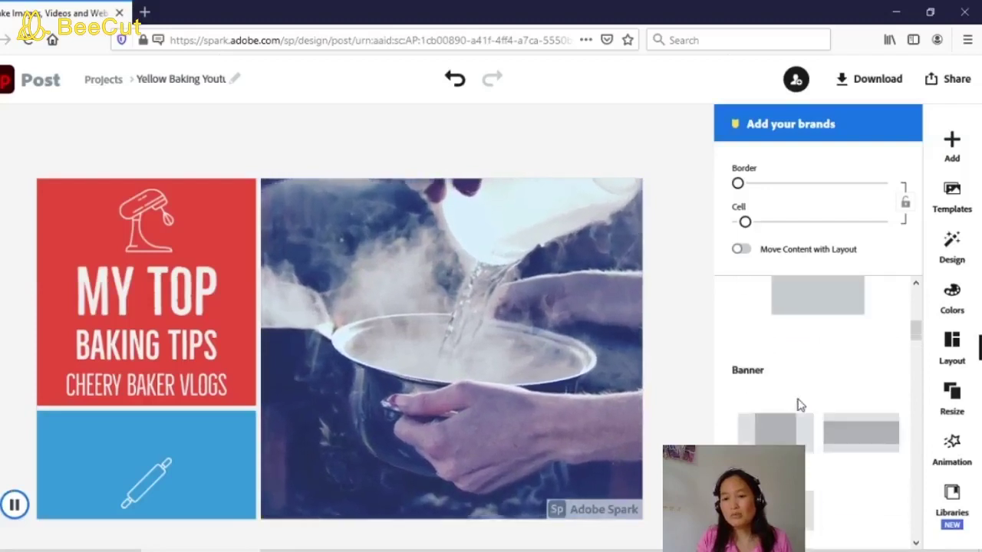
pyautogui.scroll(3, 844, 391)
pyautogui.scroll(-1, 888, 395)
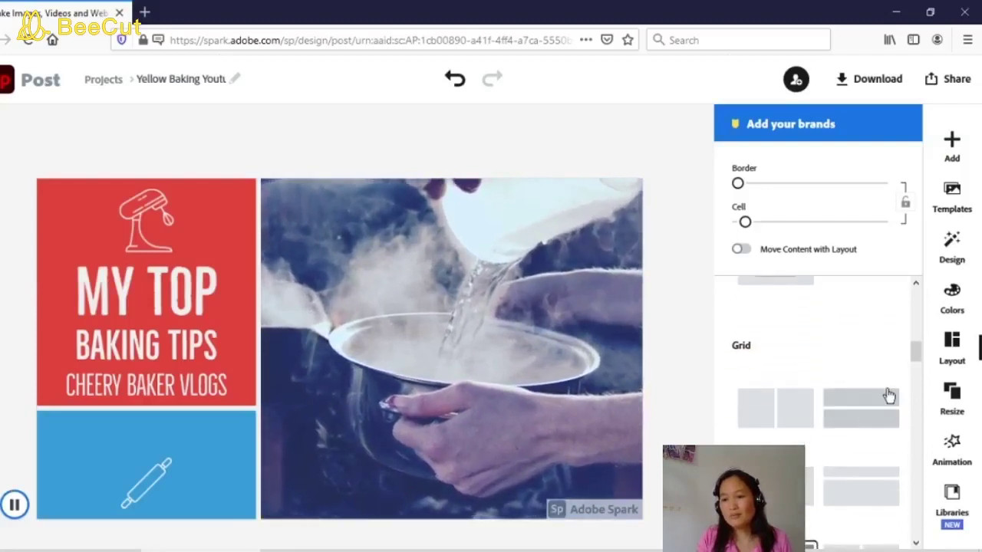
# Look through the resize formats for social posts, from the Instagram, Facebook and Pinterest sizes to the YouTube thumbnail
pyautogui.click(950, 403)
pyautogui.scroll(4, 821, 401)
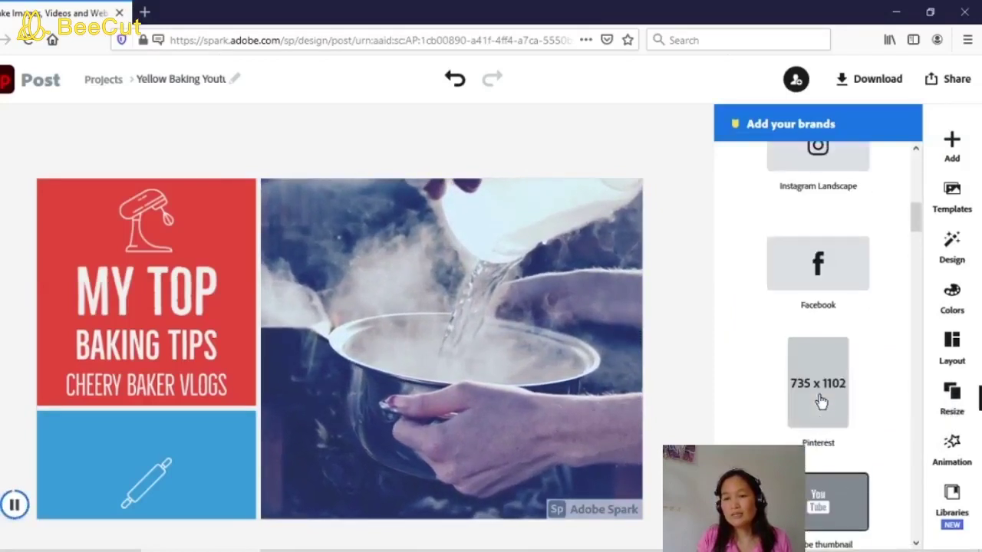
pyautogui.scroll(3, 821, 401)
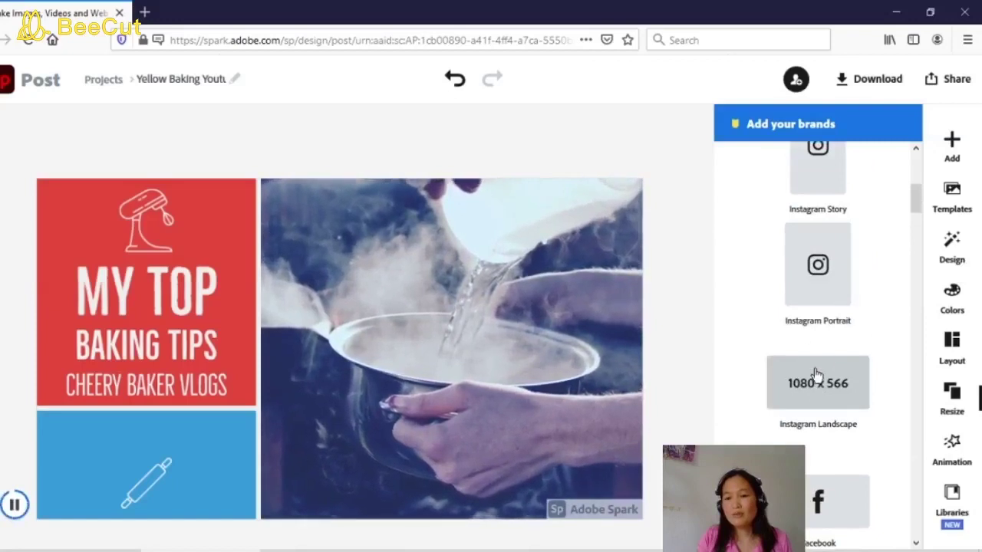
pyautogui.scroll(-2, 829, 389)
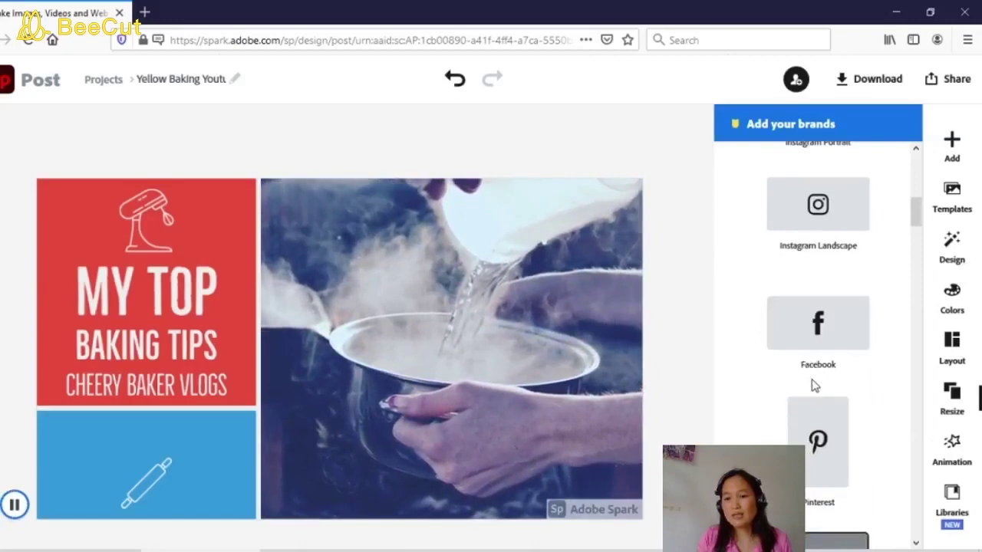
pyautogui.scroll(-3, 813, 385)
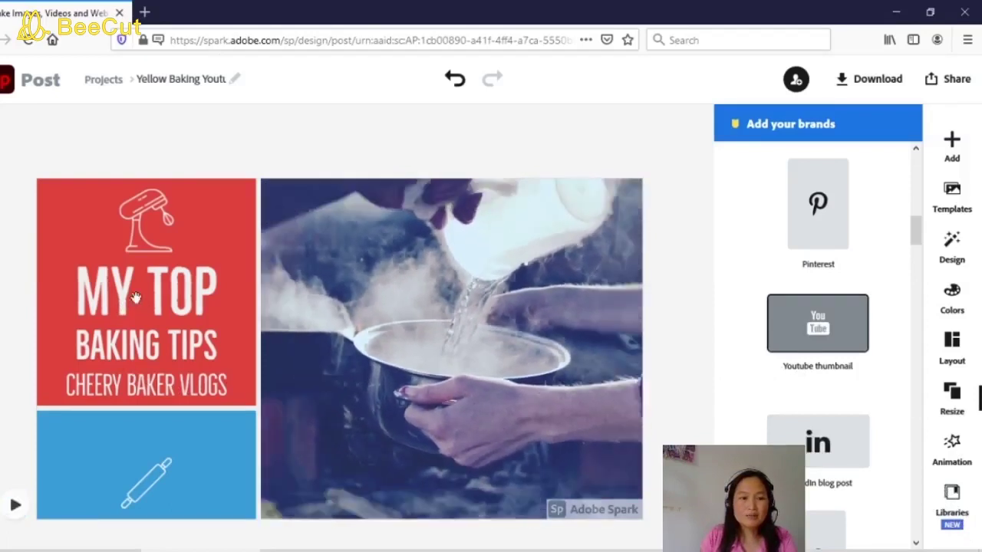
# Replace the "My Top Baking Tips" title with "YouTube Thumbnail" and "Maker" on a second line
pyautogui.click(135, 297)
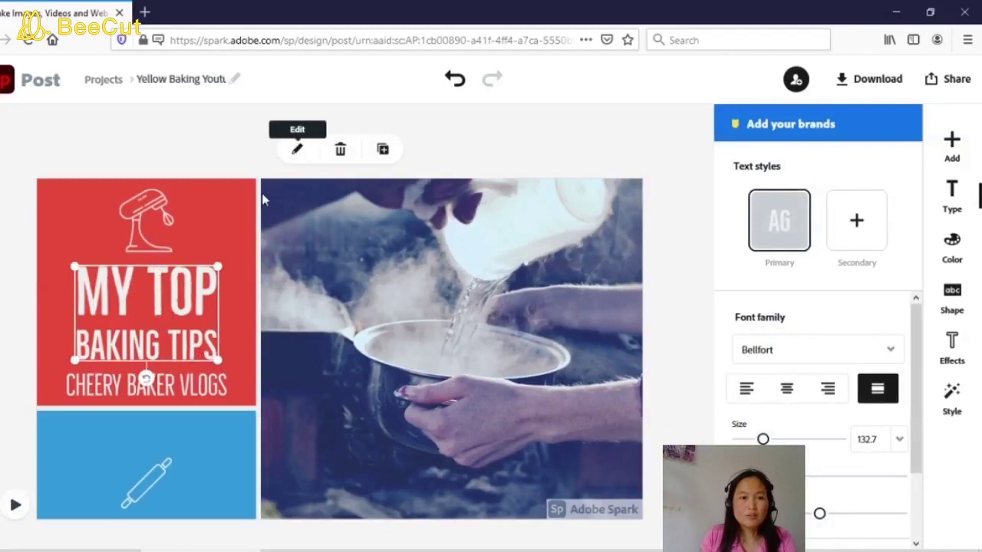
pyautogui.doubleClick(149, 312)
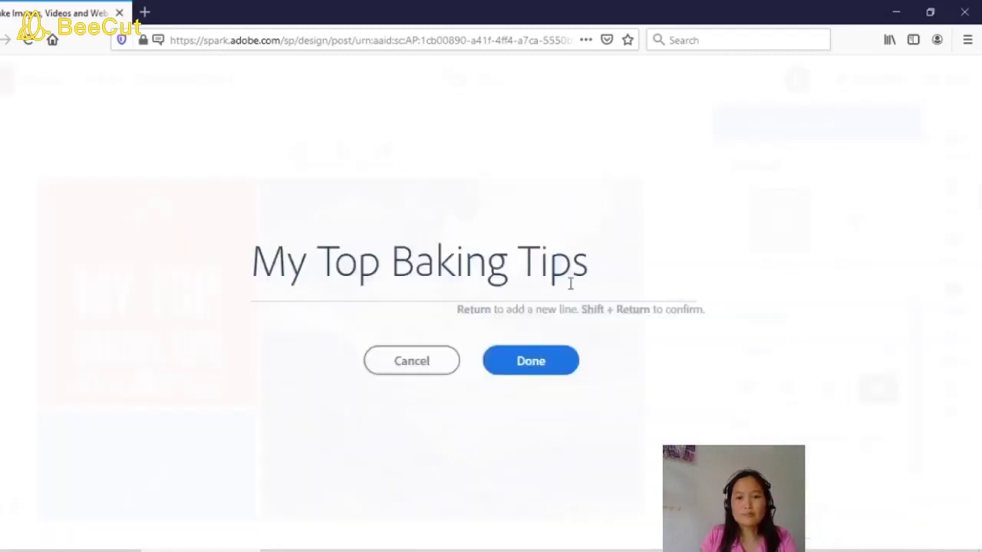
pyautogui.hotkey('ctrl', 'a')
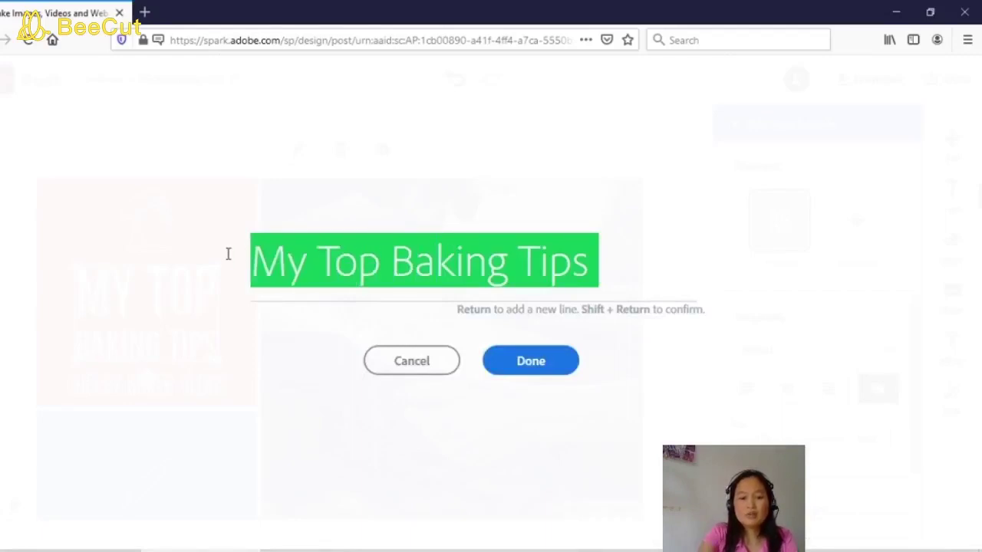
pyautogui.write('YouTube ')
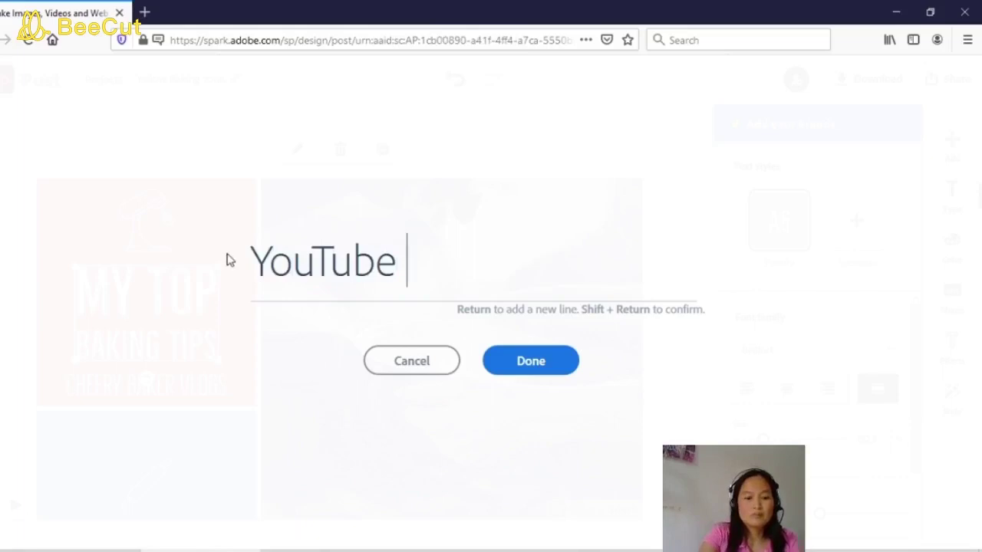
pyautogui.write('Thum')
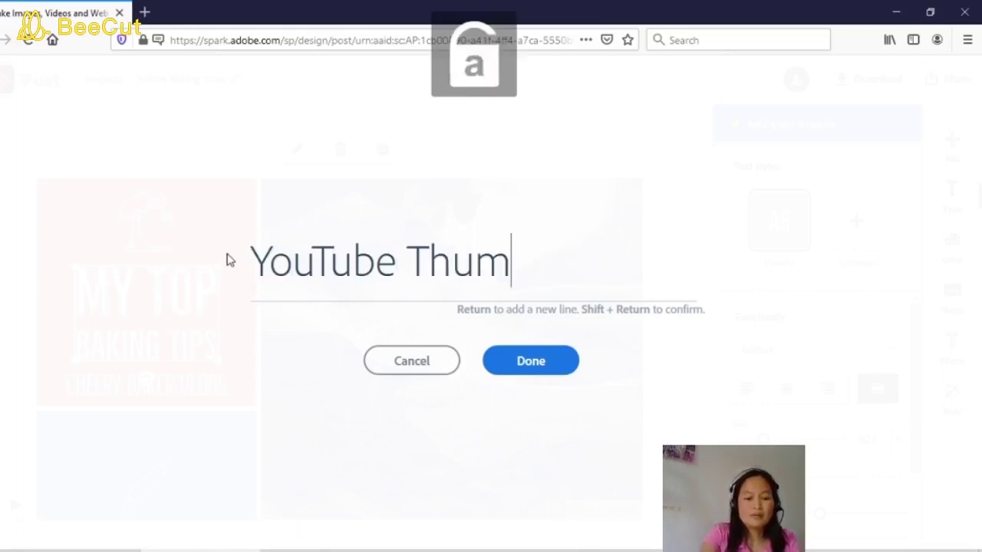
pyautogui.write('bnail')
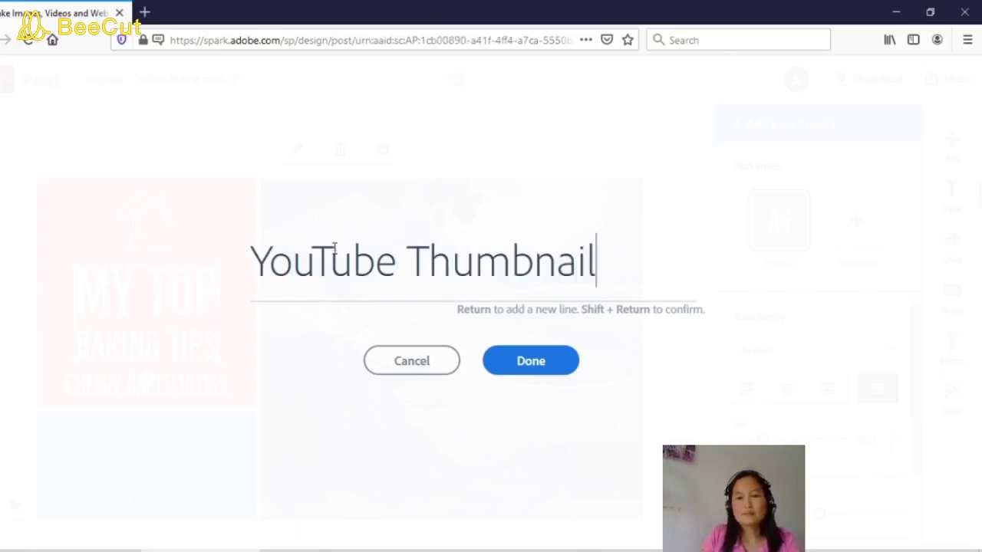
pyautogui.press('Return')
pyautogui.press('capslock')
pyautogui.write('M')
pyautogui.press('capslock')
pyautogui.write('aker')
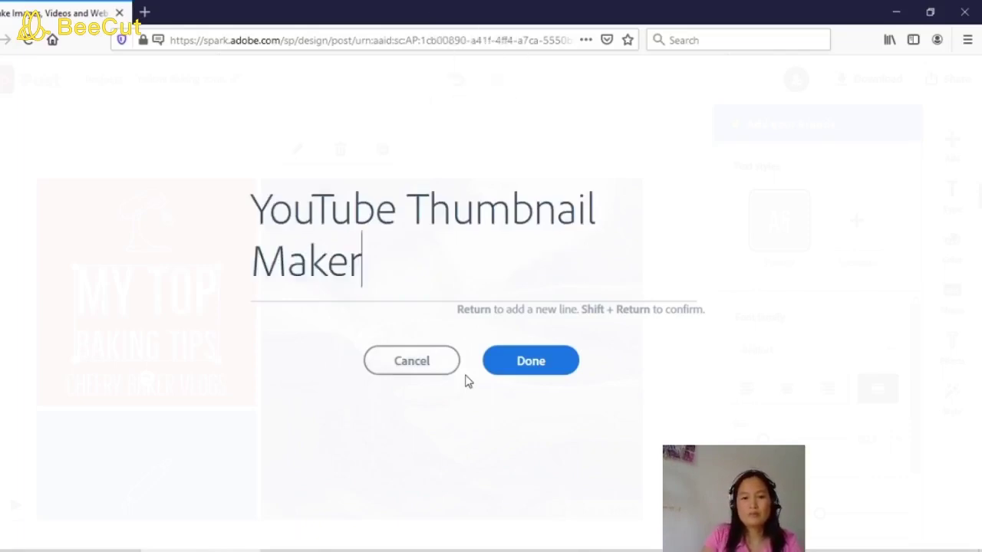
pyautogui.click(548, 365)
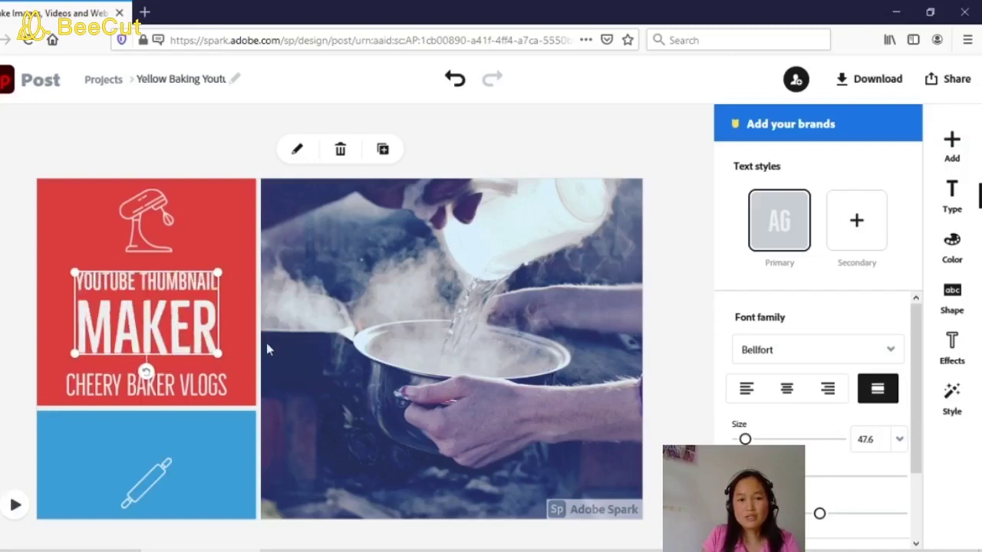
# Enlarge the title text to size 65 and move it slightly up, clear of the "Cheery Baker Vlogs" line
pyautogui.moveTo(746, 439); pyautogui.dragTo(752, 439)
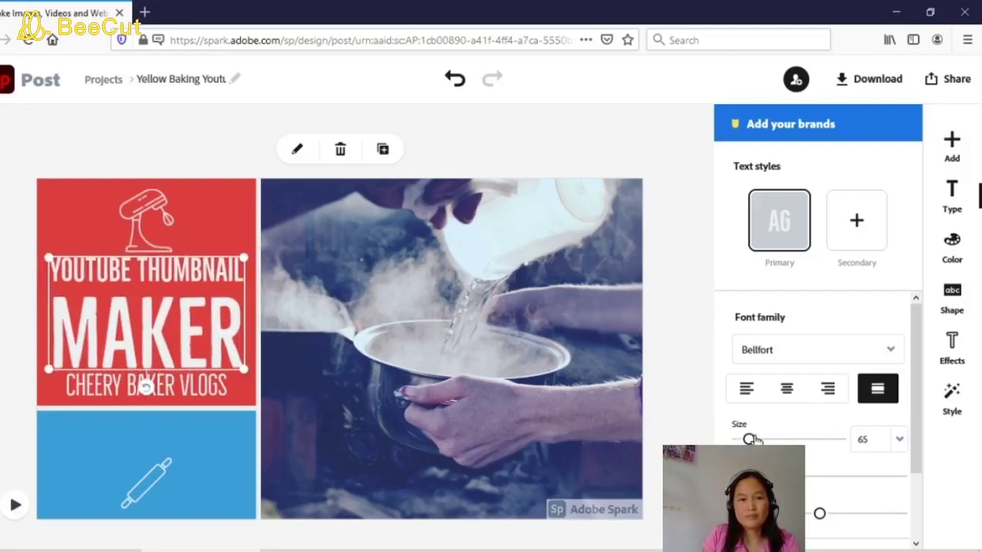
pyautogui.moveTo(164, 321); pyautogui.dragTo(163, 302)
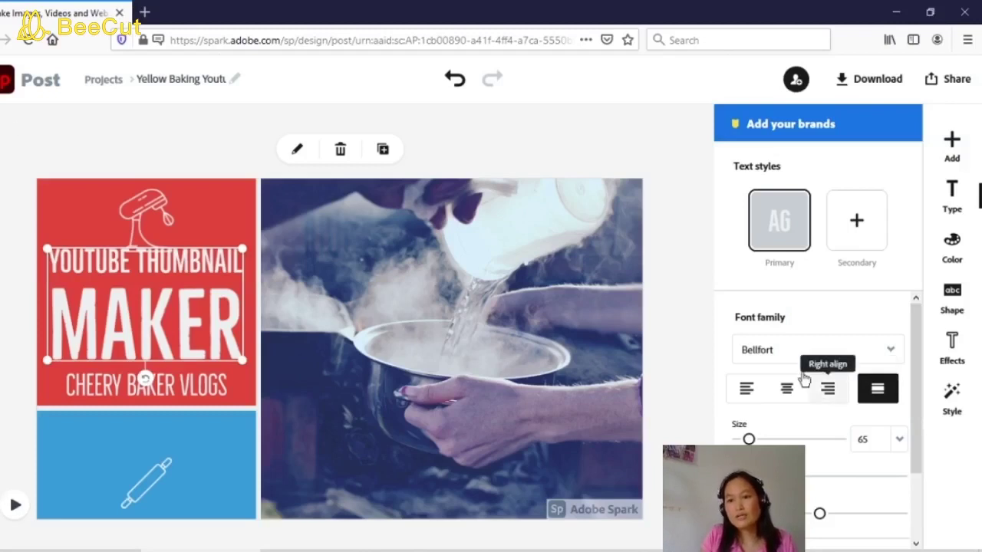
# Try left, center and right alignment on the title and return it to Capitalize & Fit
pyautogui.click(746, 393)
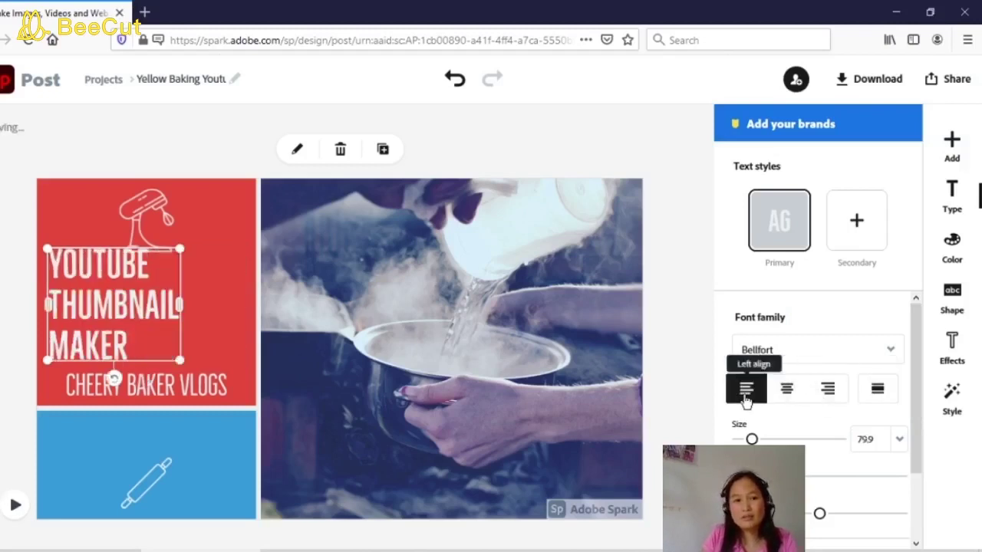
pyautogui.click(788, 392)
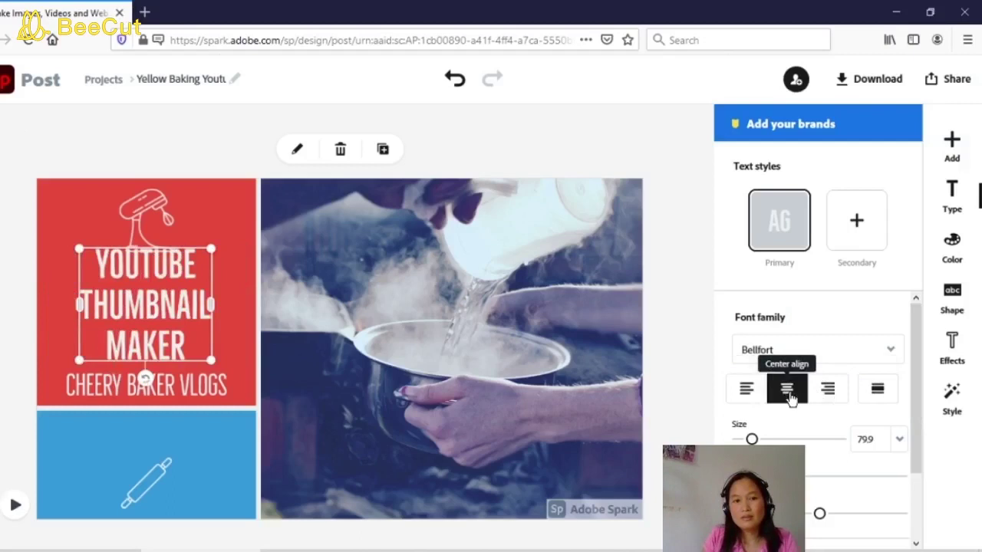
pyautogui.click(828, 391)
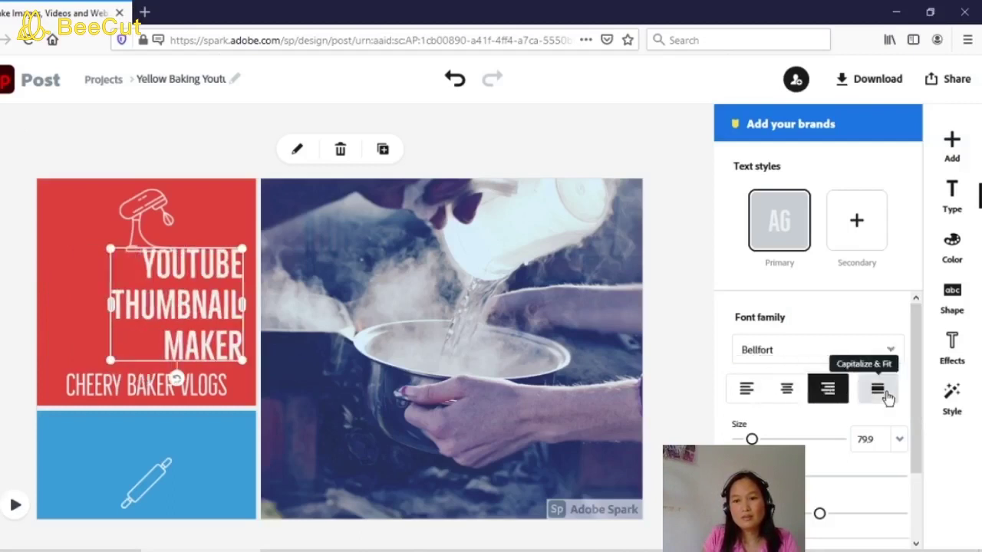
pyautogui.click(883, 393)
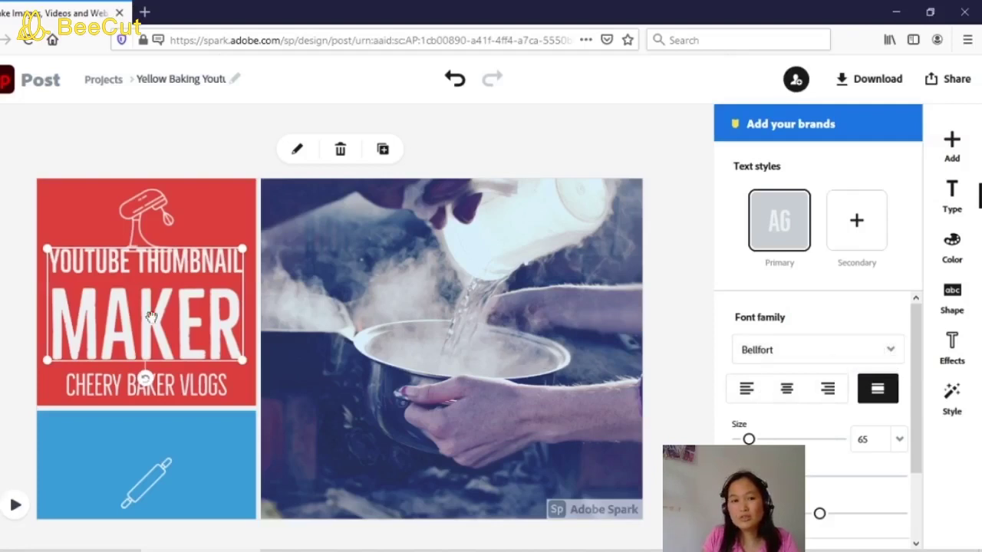
# Try the Abril Fatface, Cantata One and Flood Std fonts on the title
pyautogui.click(896, 350)
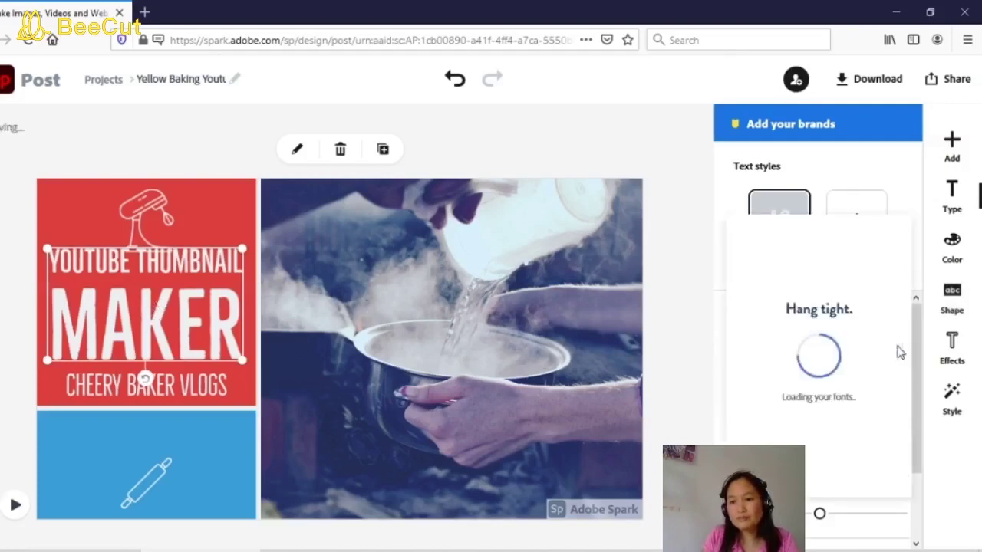
pyautogui.click(804, 297)
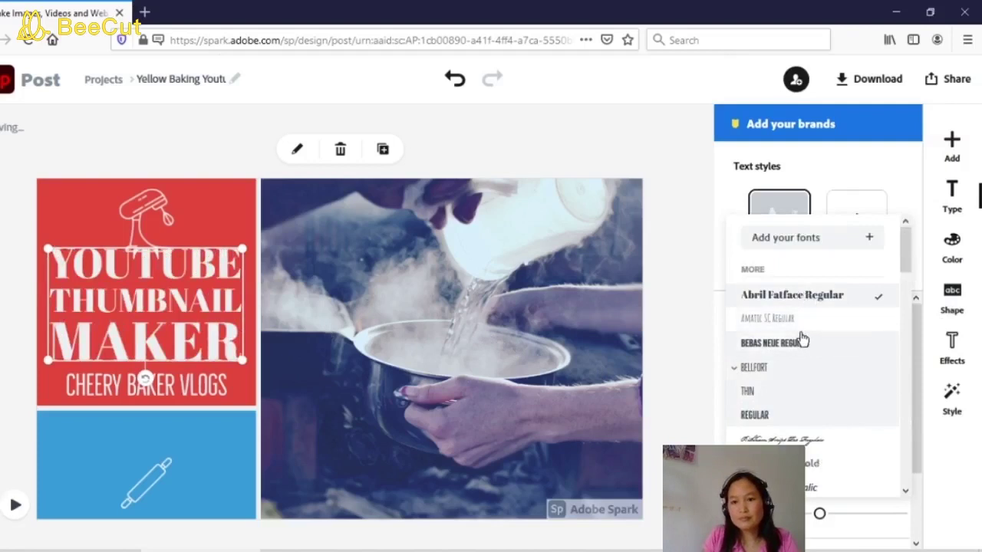
pyautogui.scroll(-8, 803, 340)
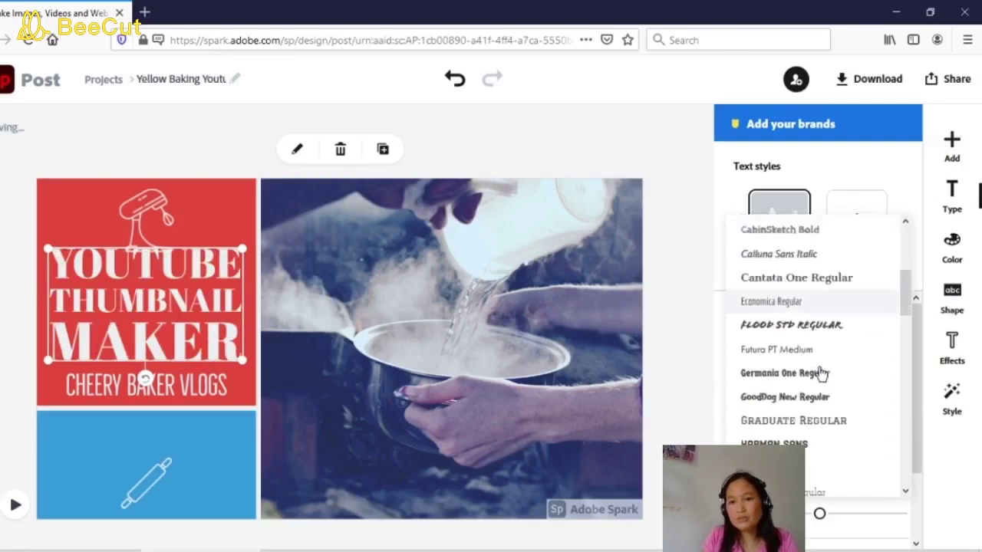
pyautogui.scroll(3, 819, 394)
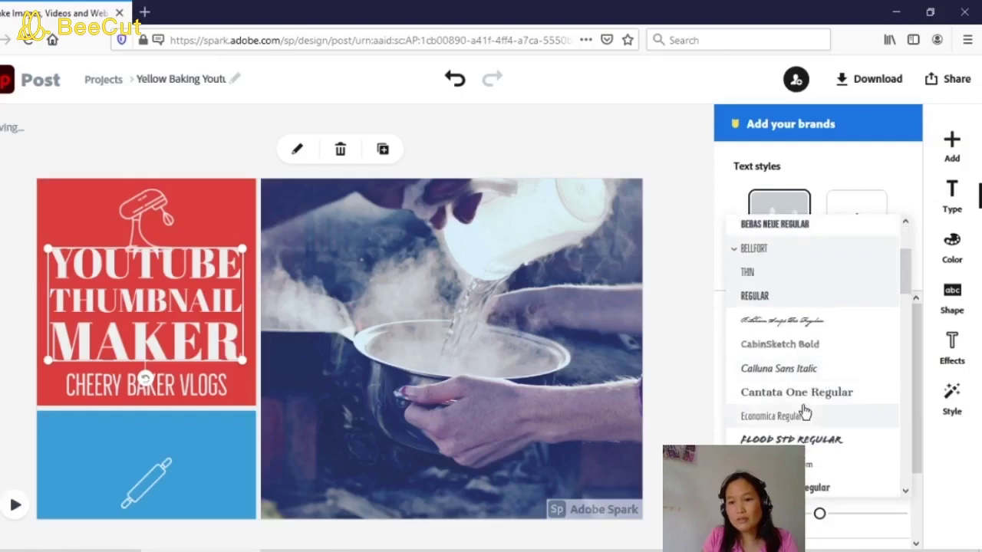
pyautogui.click(803, 404)
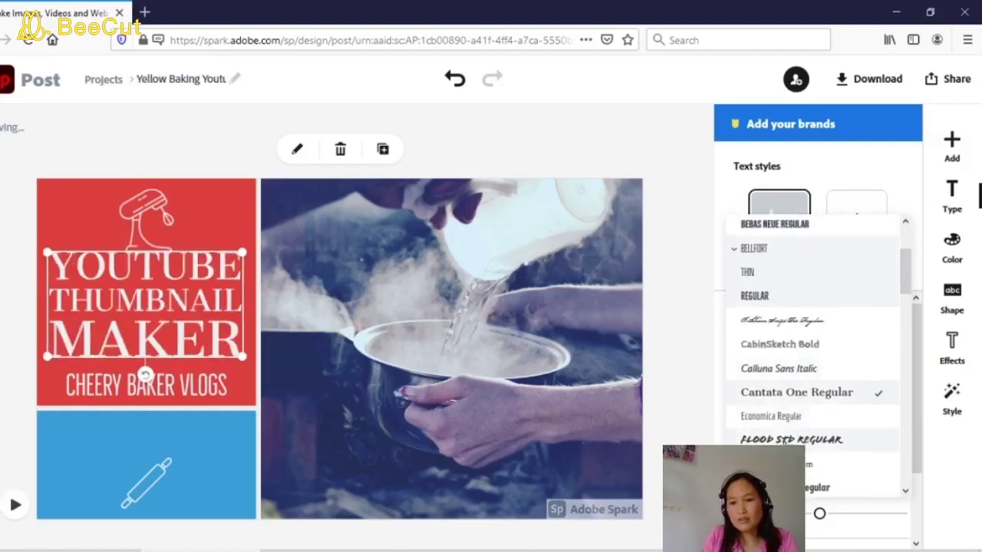
pyautogui.click(808, 444)
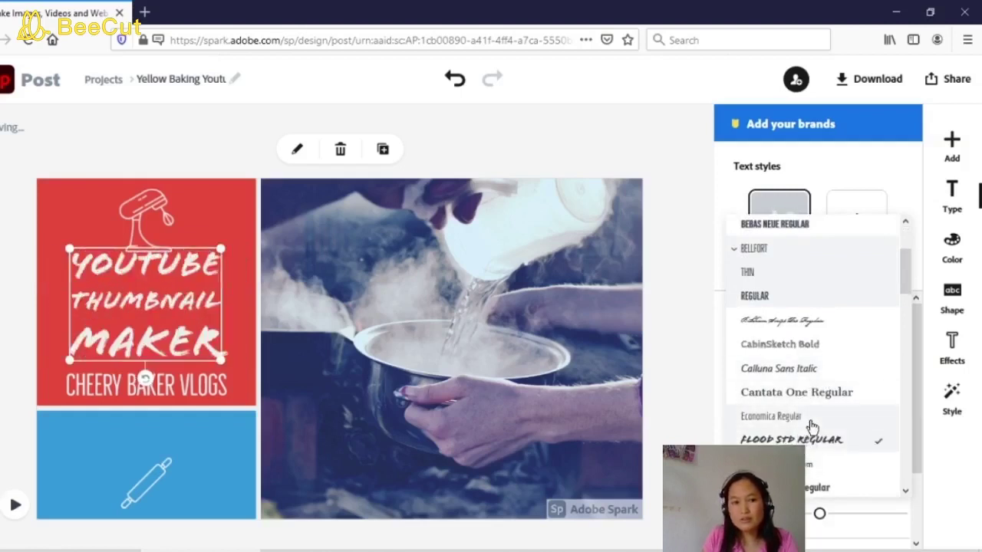
# Set the title's font family to Lora
pyautogui.scroll(-5, 811, 434)
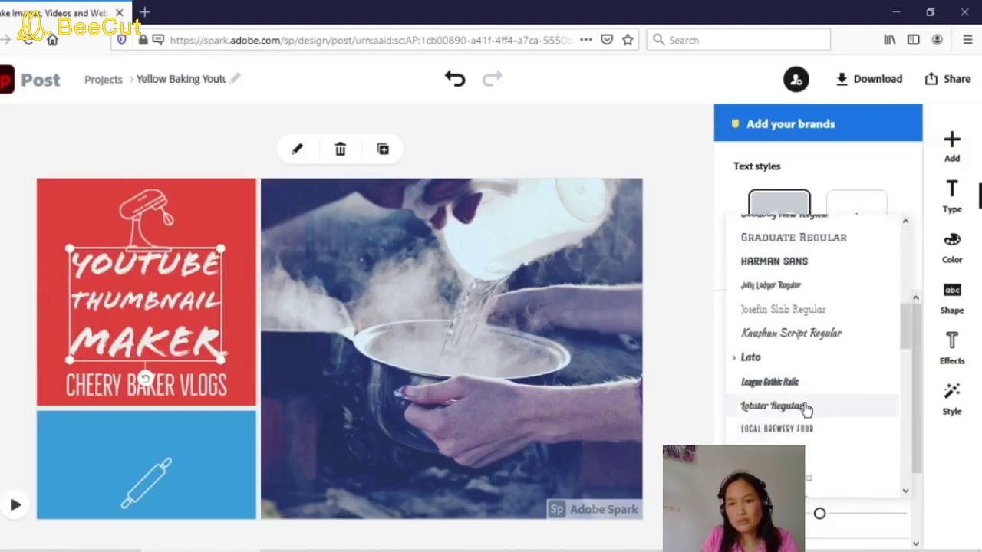
pyautogui.scroll(-3, 844, 445)
pyautogui.scroll(3, 805, 449)
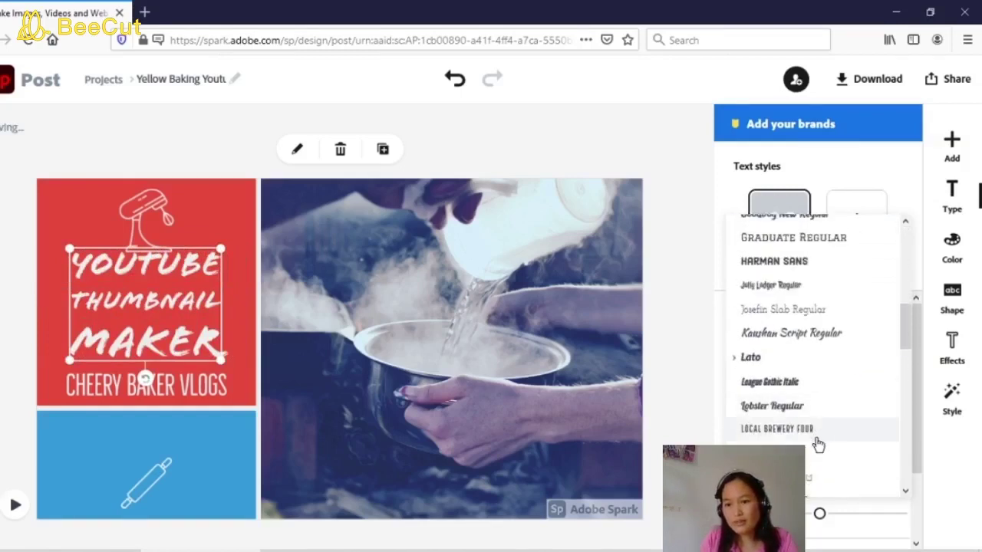
pyautogui.click(811, 457)
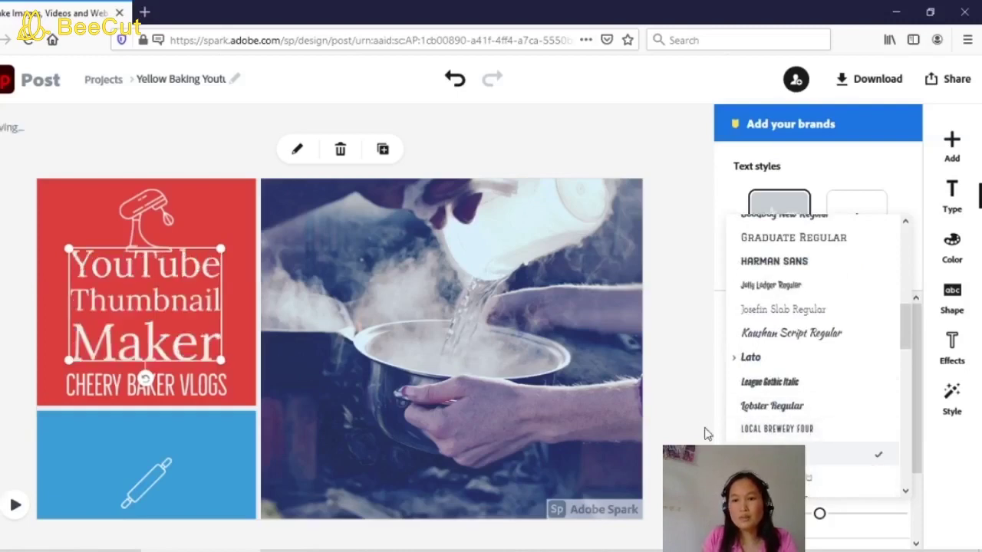
pyautogui.click(658, 436)
pyautogui.click(217, 362)
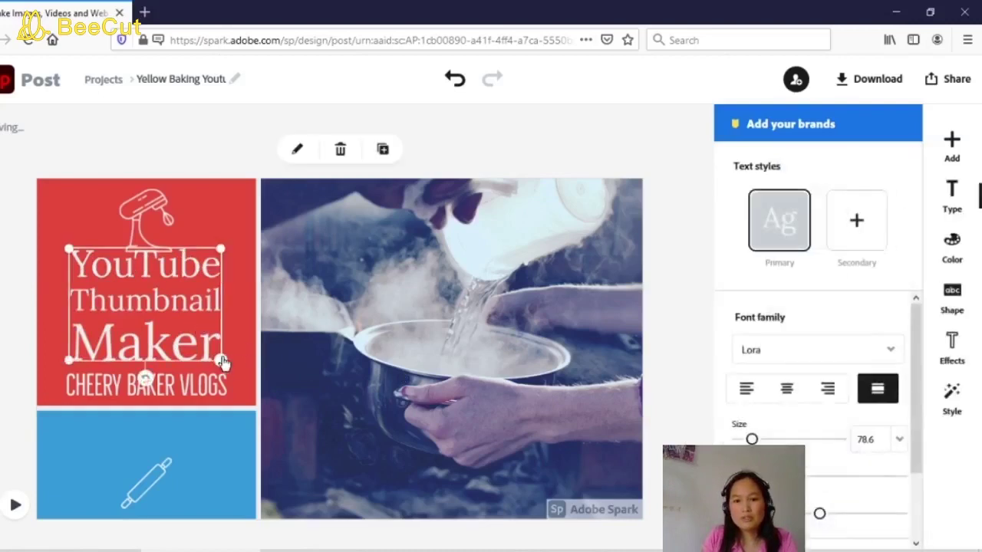
# Enlarge the "YouTube Thumbnail Maker" title to size 104, leaving its wording as is
pyautogui.moveTo(751, 440); pyautogui.dragTo(758, 440)
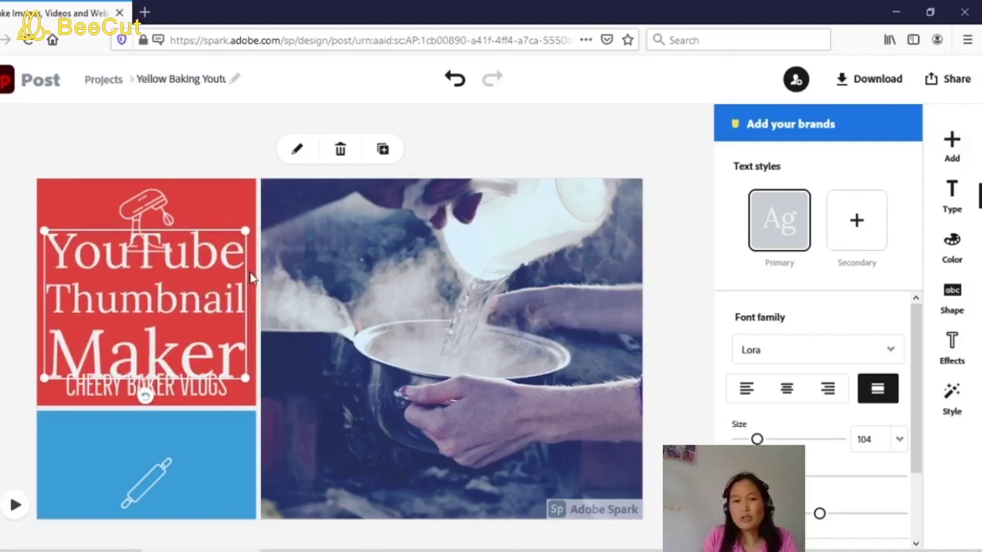
pyautogui.doubleClick(171, 269)
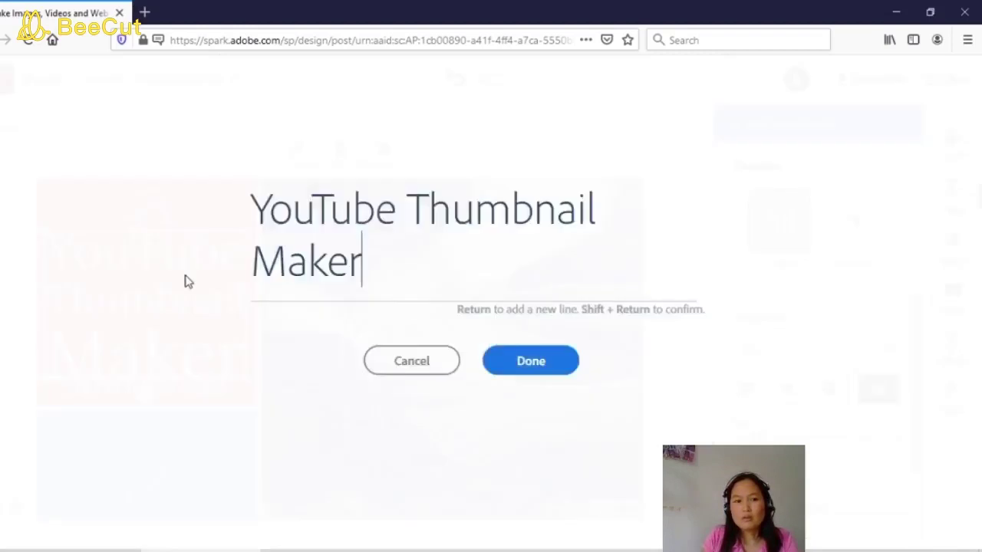
pyautogui.click(402, 363)
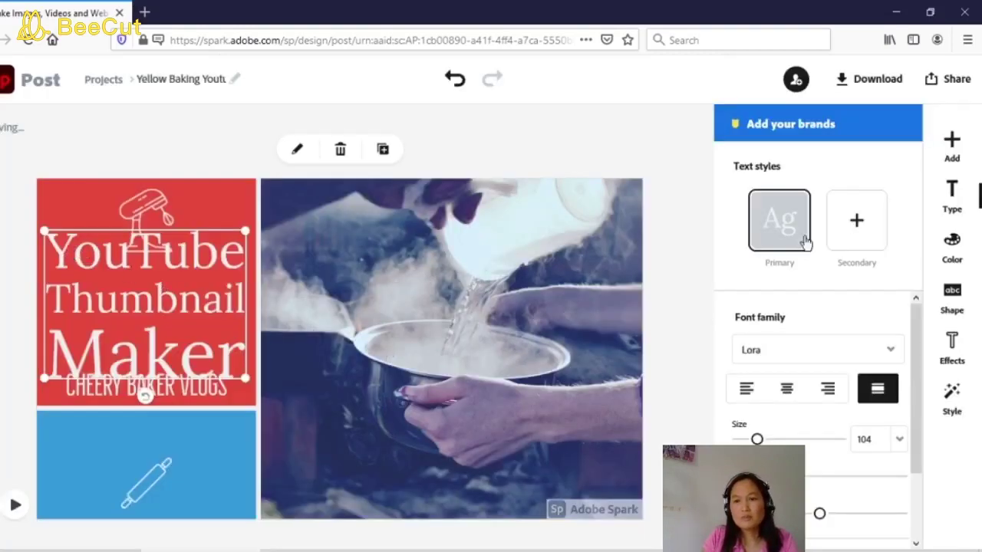
# Try a secondary text style on the title and delete that style again
pyautogui.click(859, 242)
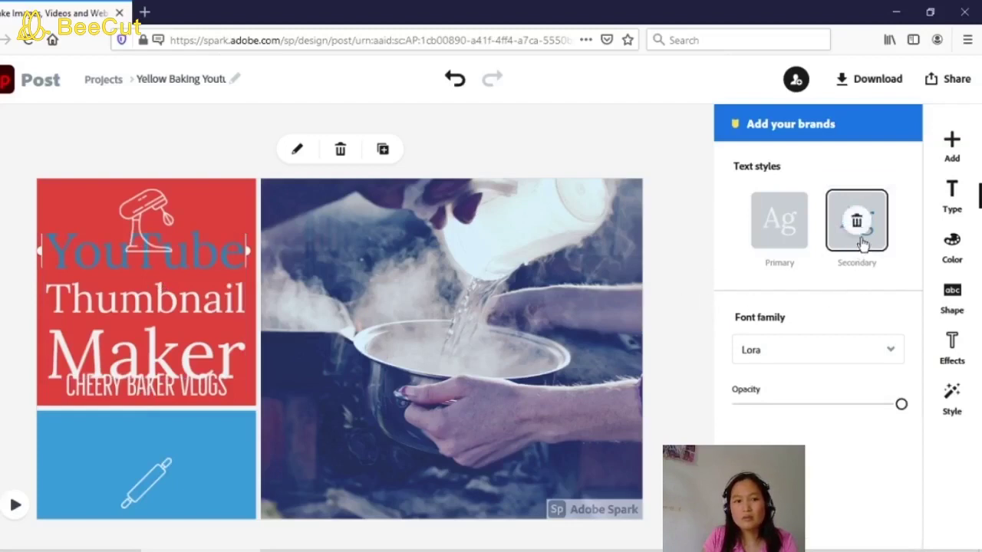
pyautogui.click(865, 242)
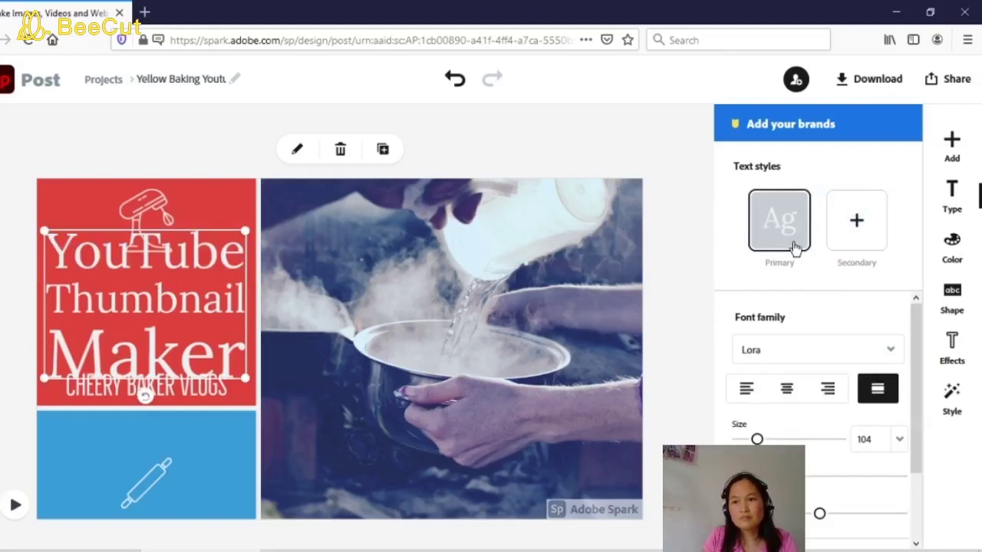
# Try black, dark blue-grey, dark grey #404040 and medium grey as the title's text color
pyautogui.click(955, 255)
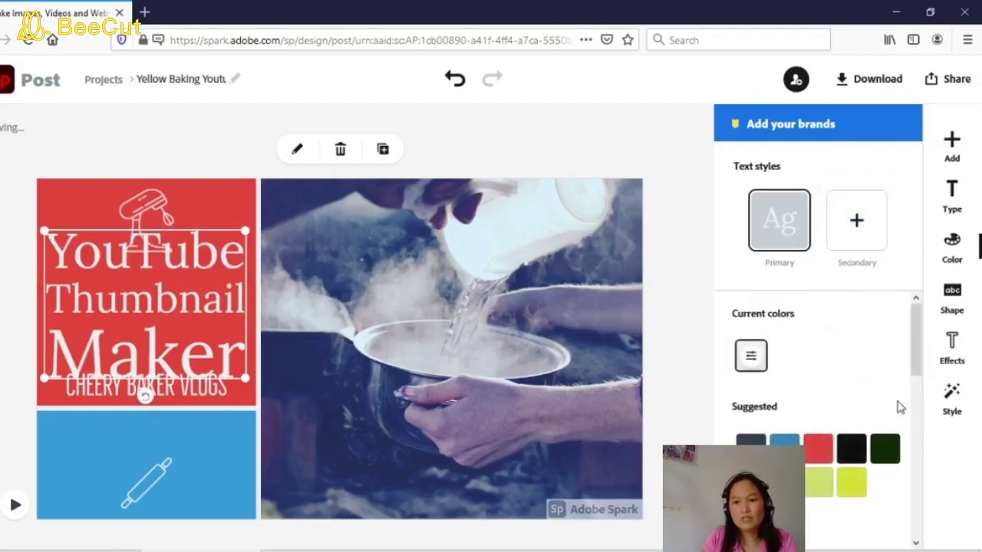
pyautogui.click(853, 453)
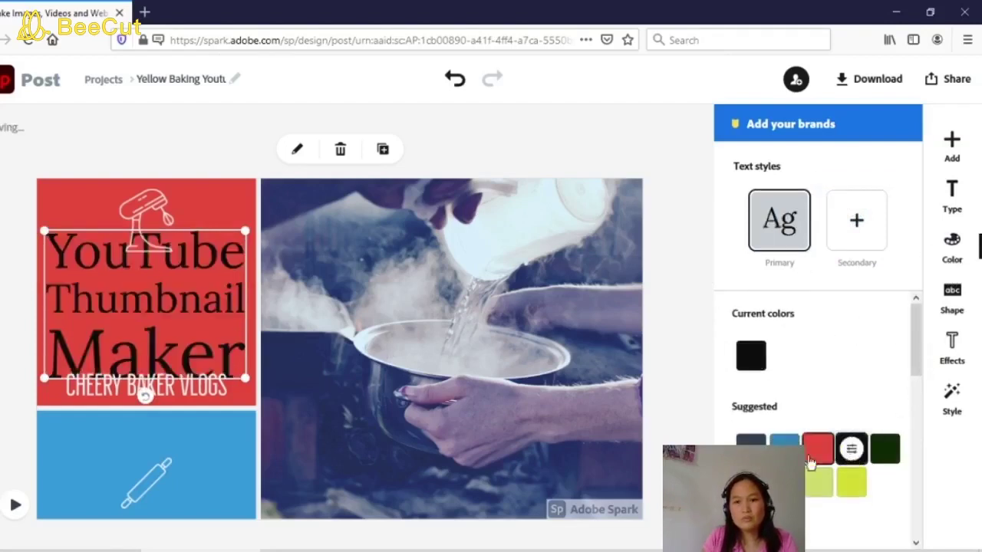
pyautogui.click(853, 451)
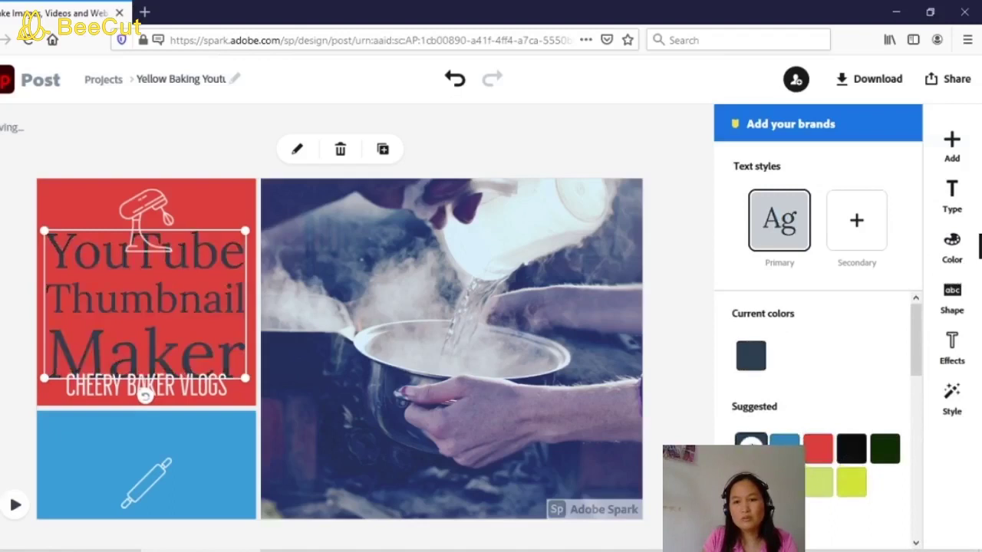
pyautogui.scroll(-3, 873, 445)
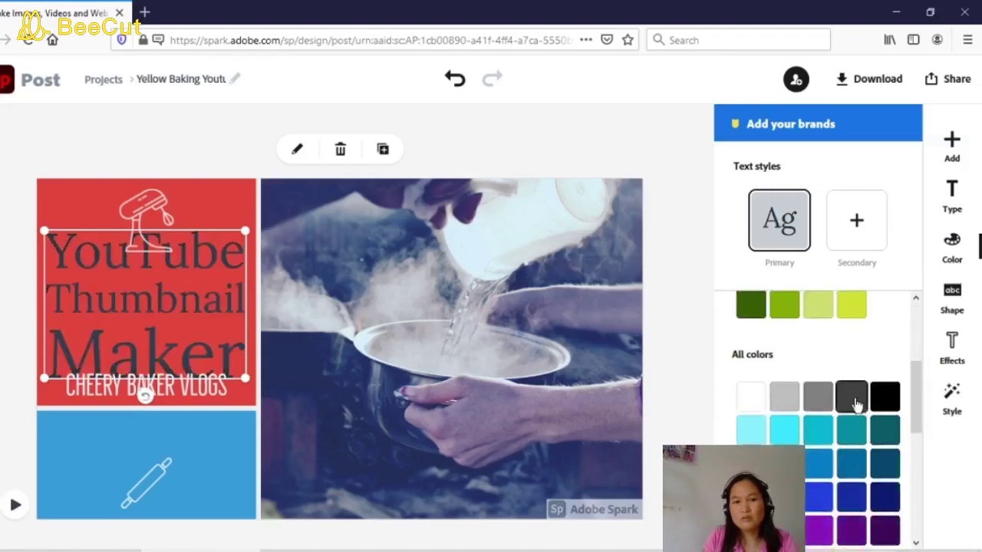
pyautogui.click(853, 399)
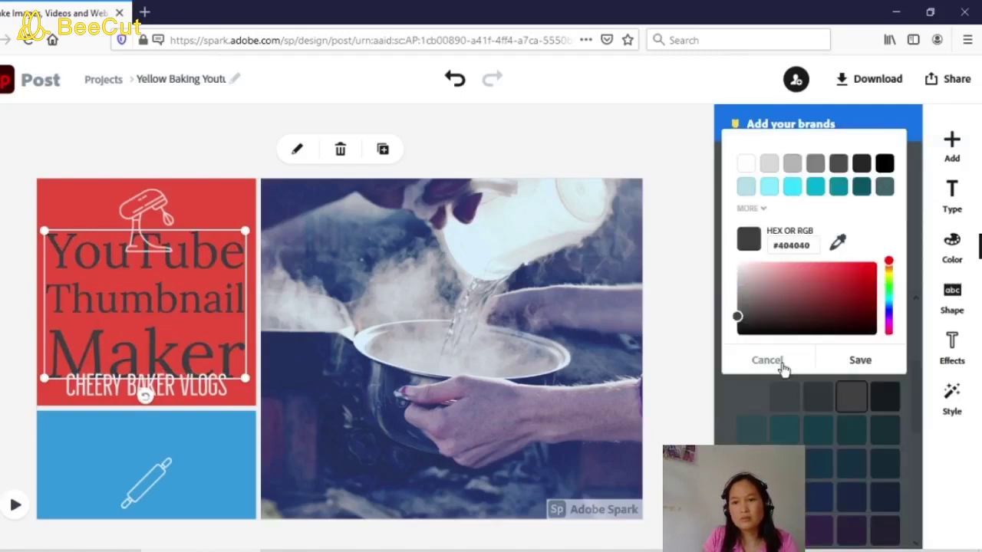
pyautogui.click(851, 394)
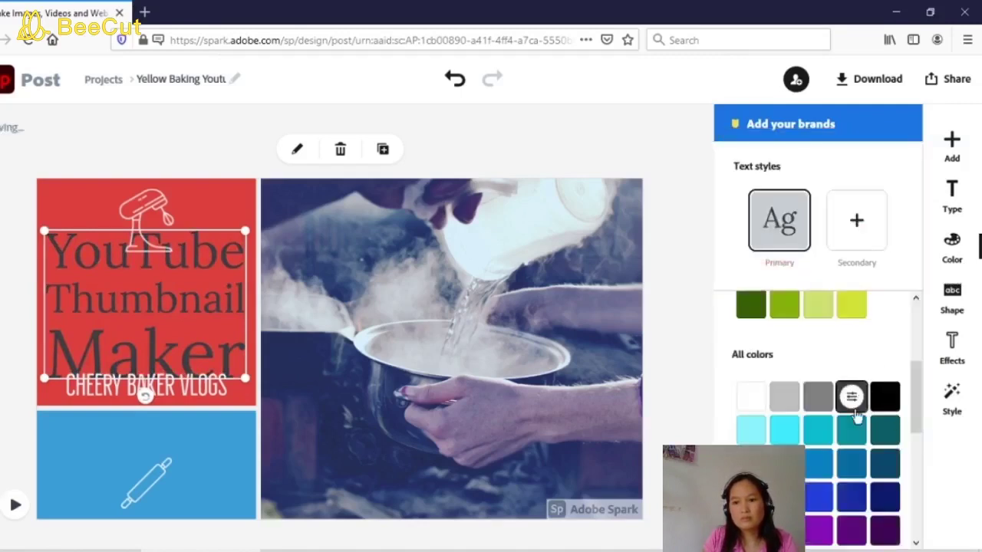
pyautogui.click(819, 401)
# Compare the two darkest greys at the end of the full palette on the title and apply the near-black one
pyautogui.scroll(-5, 840, 432)
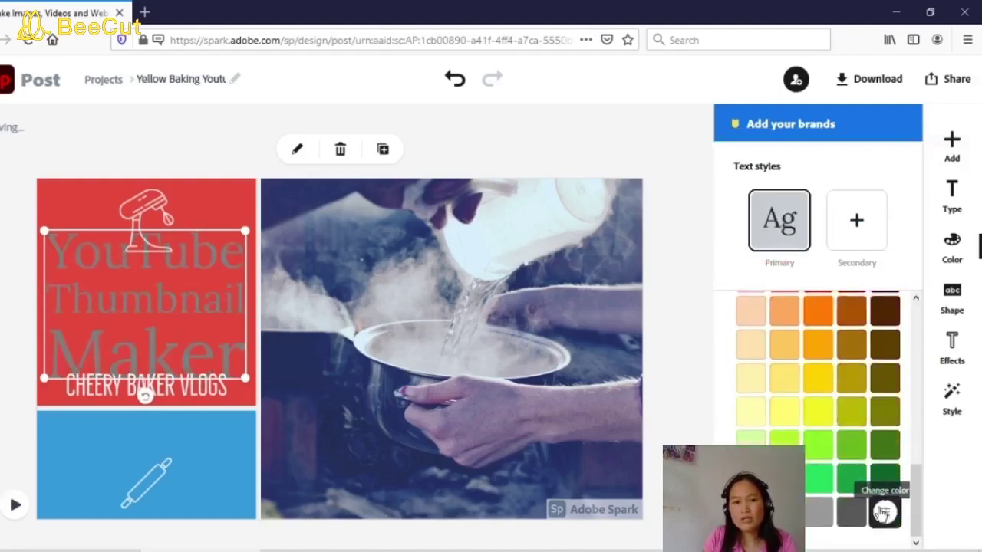
pyautogui.click(885, 513)
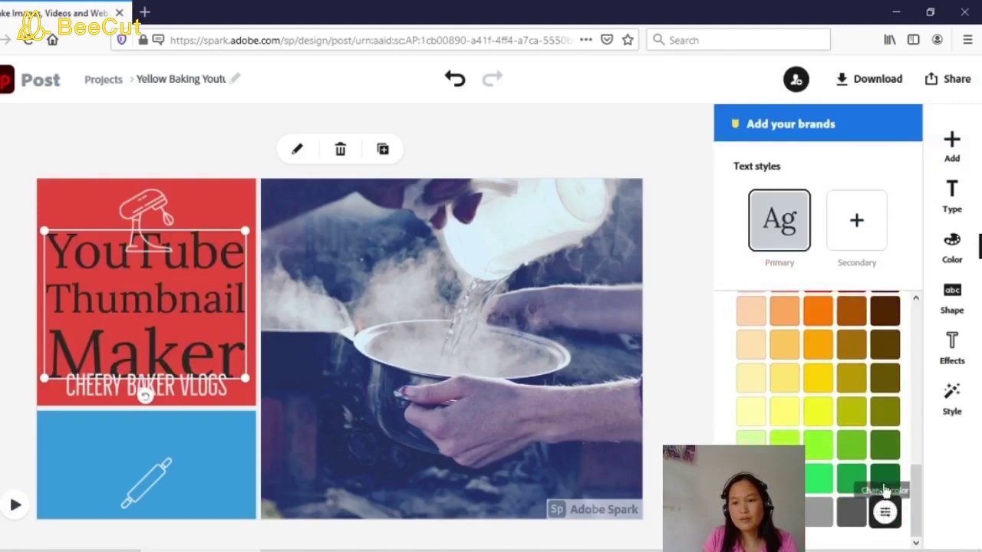
pyautogui.click(851, 513)
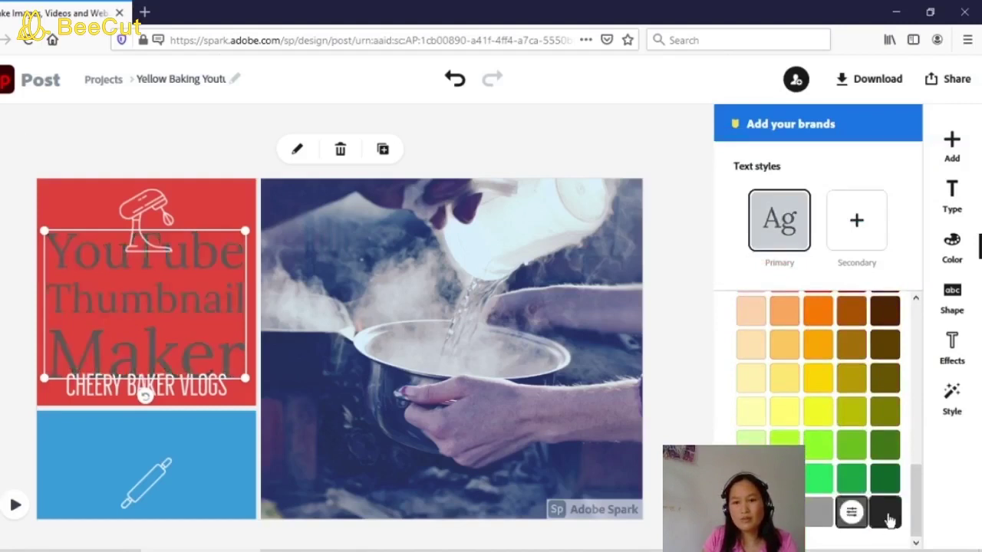
pyautogui.click(885, 513)
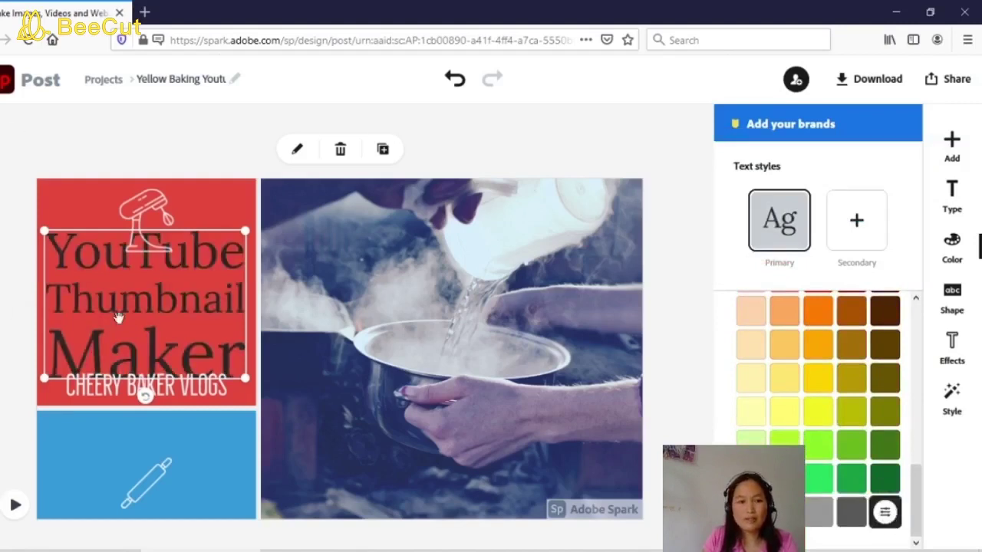
# Undo the last change and move the "Cheery Baker Vlogs" line down to the top of the blue cell
pyautogui.hotkey('ctrl', 'z')
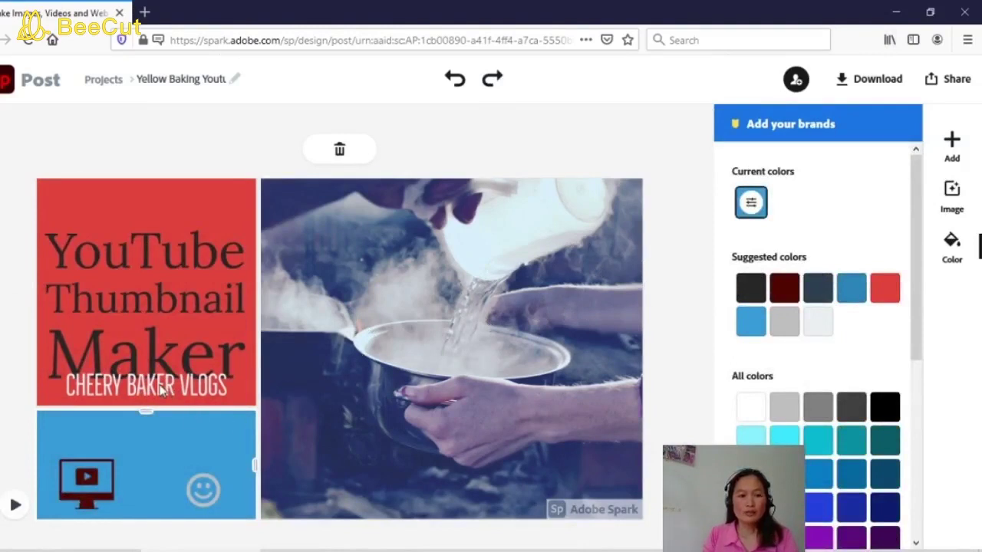
pyautogui.click(145, 404)
pyautogui.moveTo(153, 389); pyautogui.dragTo(159, 421)
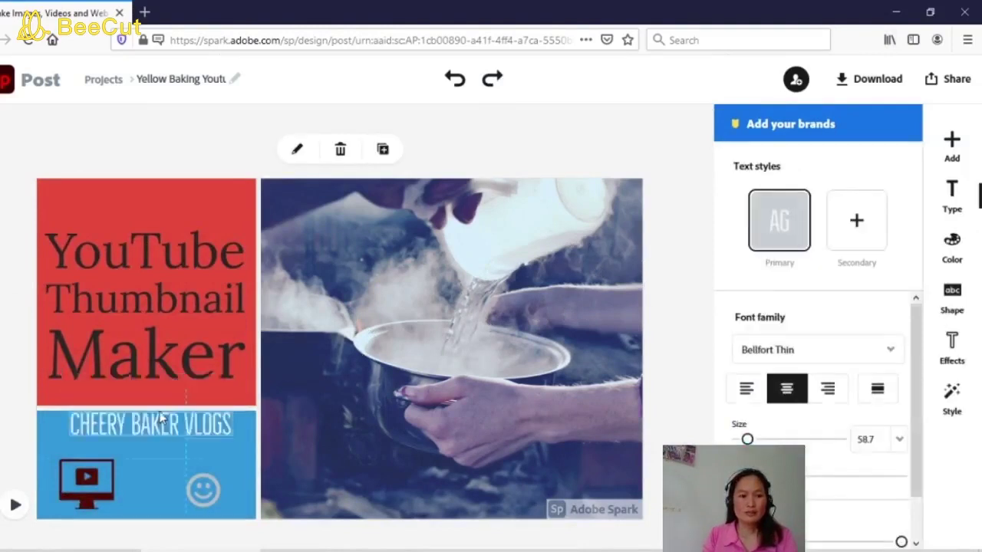
# Replace the "Cheery Baker Vlogs" text with "Online"
pyautogui.doubleClick(172, 432)
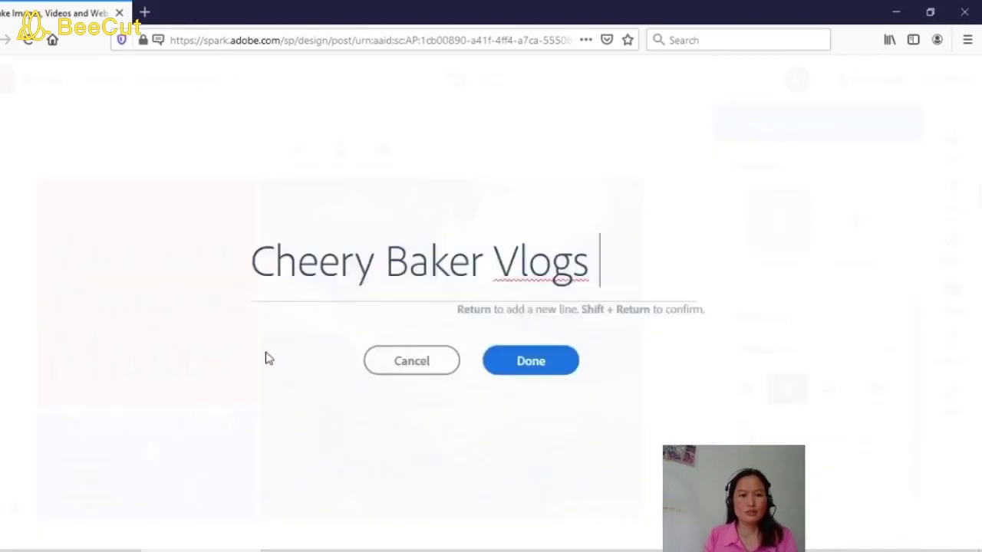
pyautogui.moveTo(622, 268); pyautogui.dragTo(254, 270)
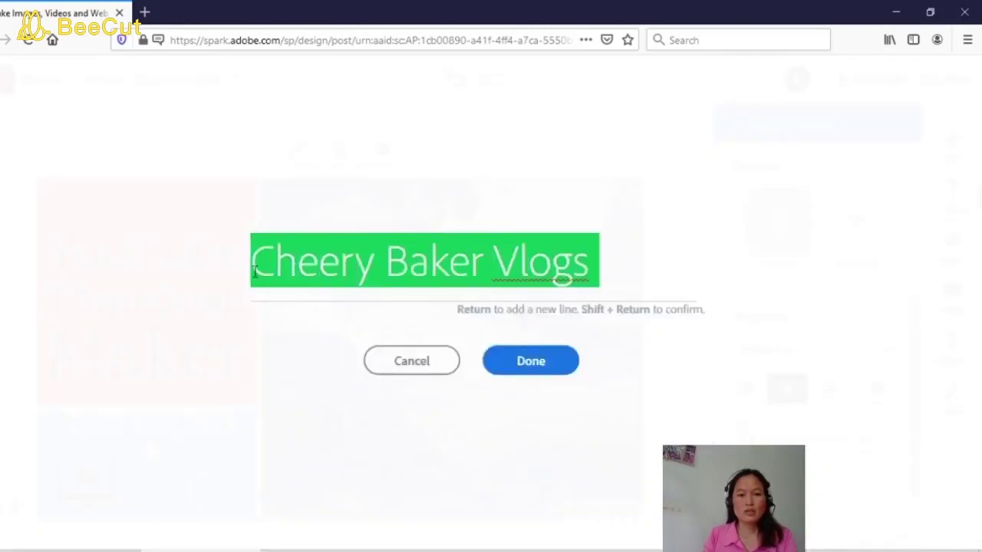
pyautogui.press('capslock')
pyautogui.write('O')
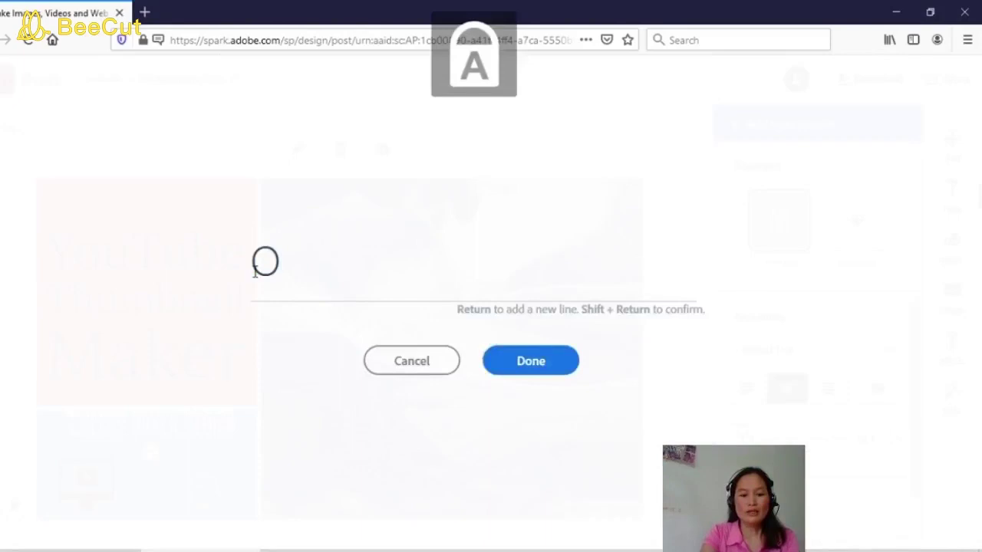
pyautogui.press('capslock')
pyautogui.write('nline')
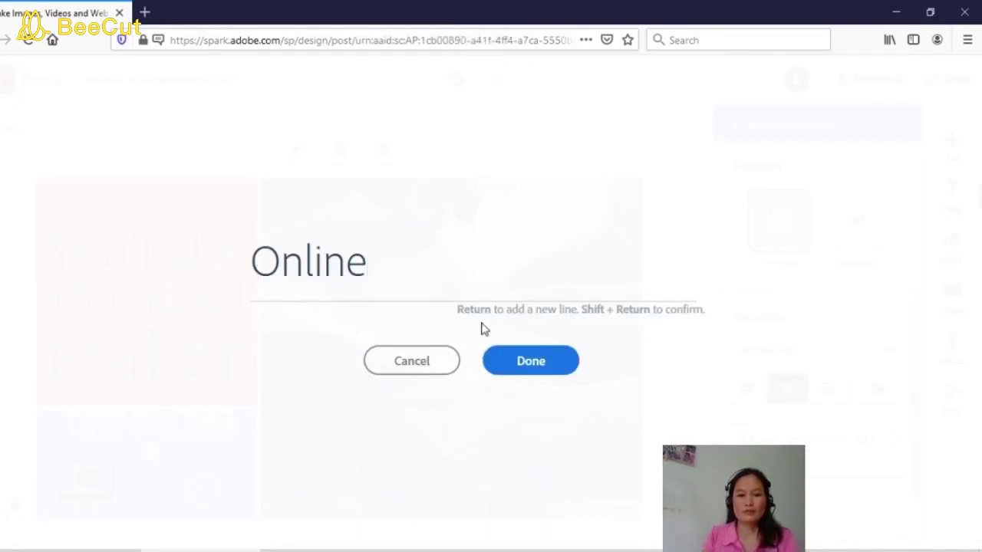
pyautogui.click(518, 363)
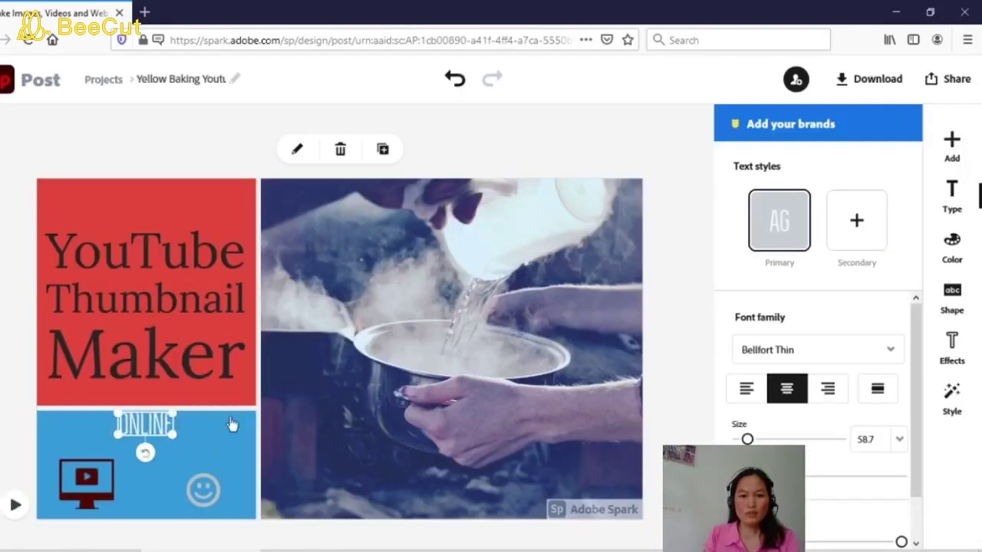
# Enlarge the "Online" text to size 122 and move it down so it sits fully inside the blue cell
pyautogui.moveTo(748, 438)
pyautogui.mouseDown()
pyautogui.moveTo(776, 438)
pyautogui.moveTo(760, 439)
pyautogui.mouseUp()
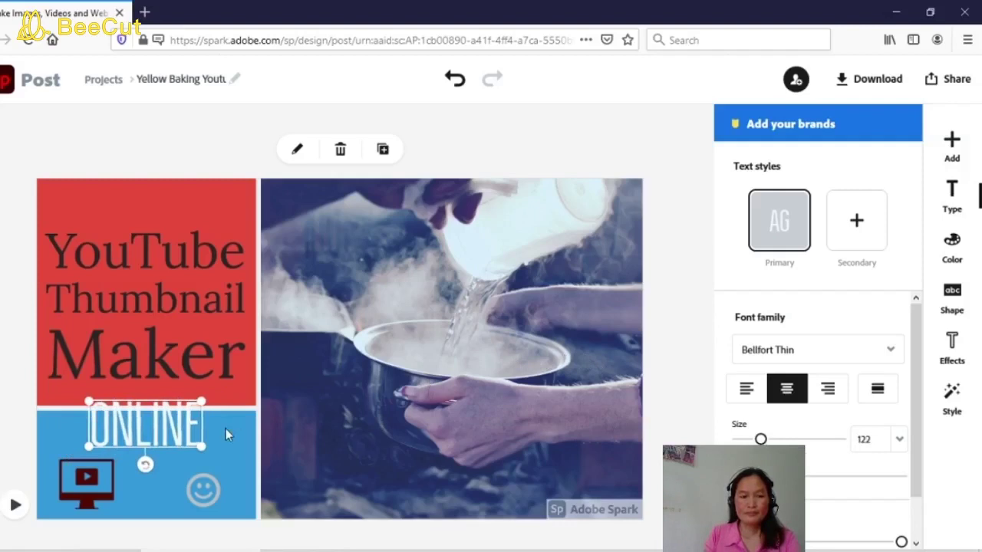
pyautogui.moveTo(159, 436); pyautogui.dragTo(161, 457)
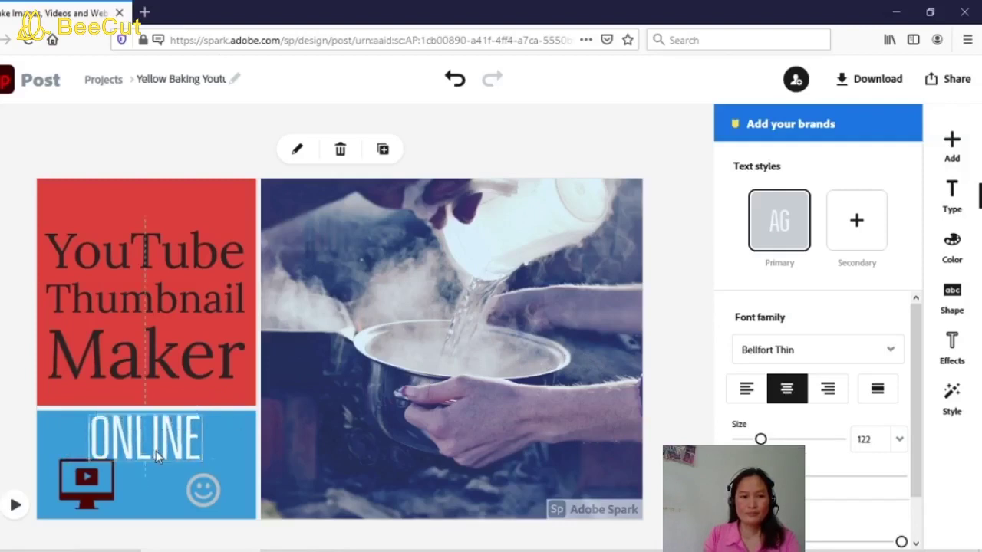
# Nudge the "YouTube Thumbnail Maker" title slightly up and to the right within the red cell
pyautogui.click(174, 340)
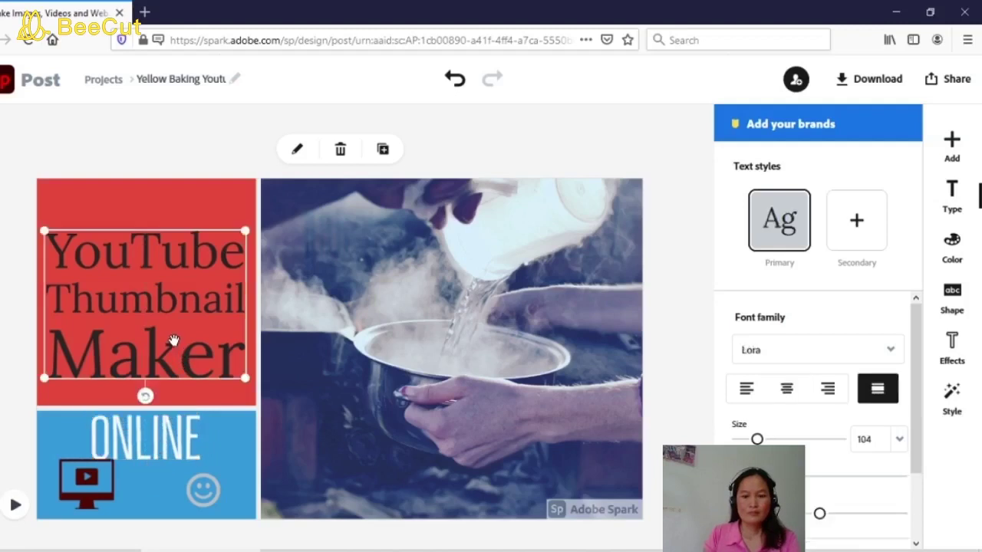
pyautogui.press('Up')
pyautogui.press('Up')
pyautogui.press('Up')
pyautogui.press('Up')
pyautogui.press('Up')
pyautogui.press('Up')
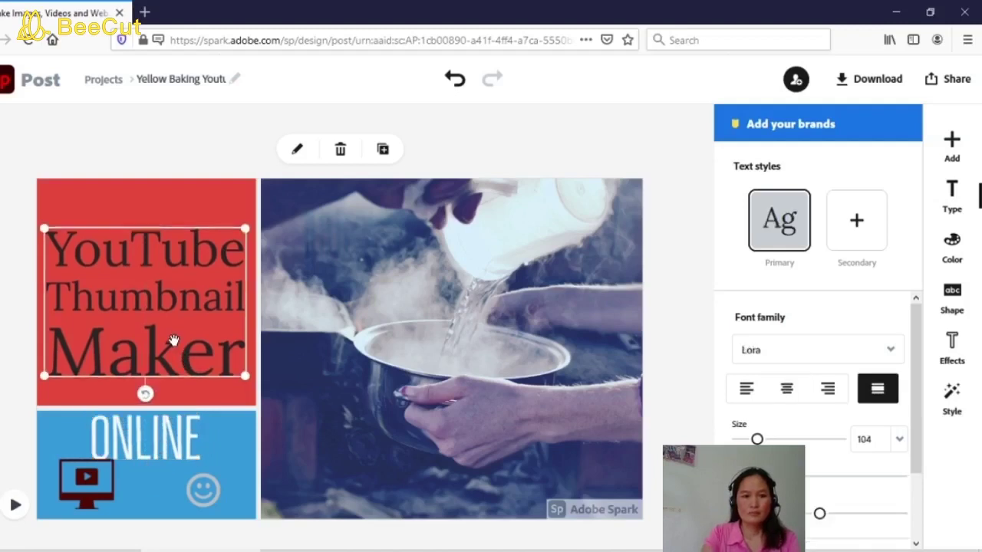
pyautogui.press('Up')
pyautogui.press('Right')
pyautogui.press('Right')
pyautogui.press('Right')
pyautogui.press('Right')
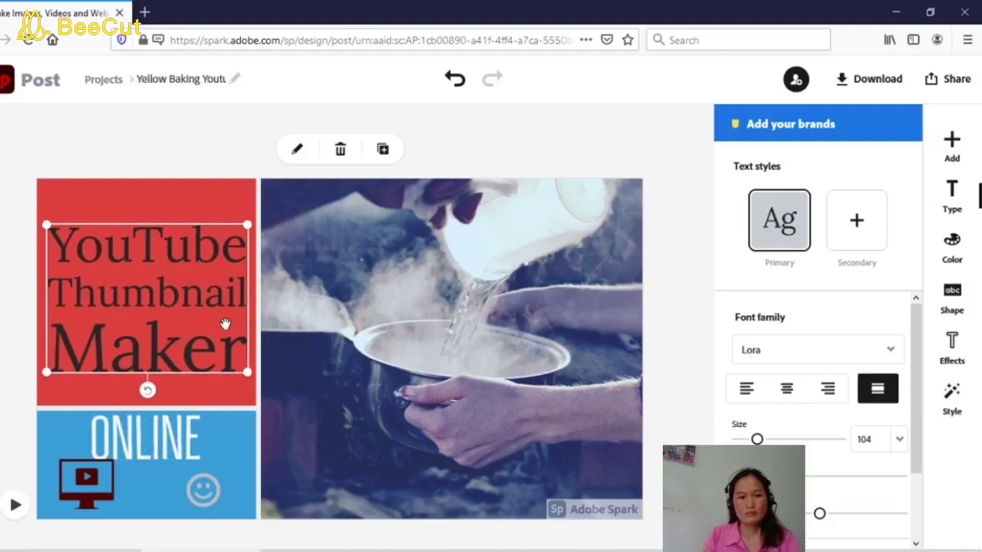
# Try a secondary text style on the "Online" text and delete that style again
pyautogui.click(160, 444)
pyautogui.click(161, 442)
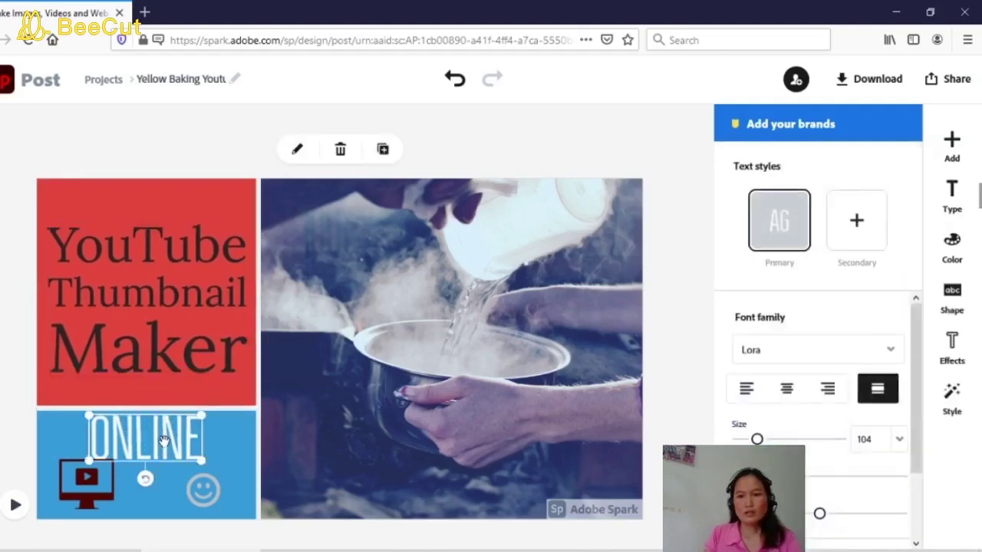
pyautogui.click(858, 222)
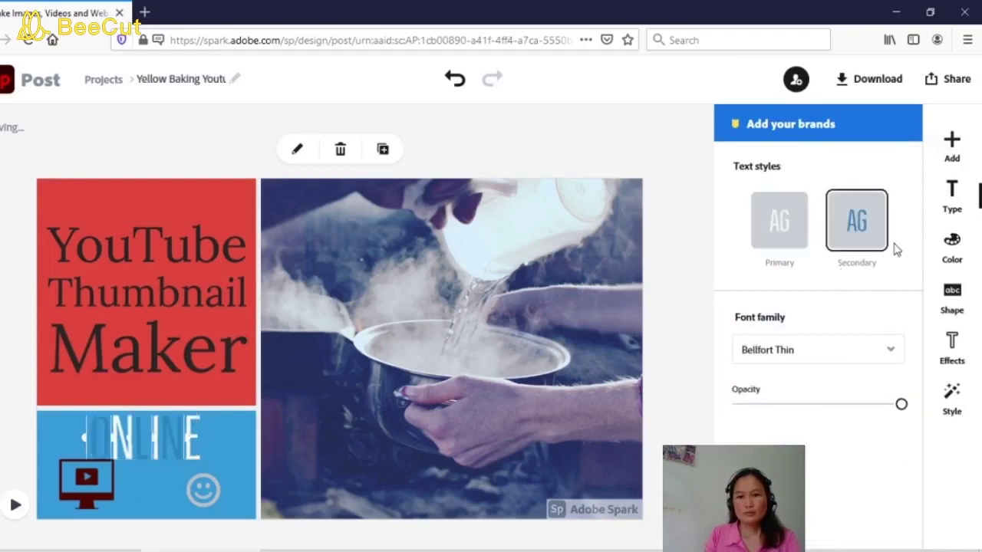
pyautogui.moveTo(852, 245)
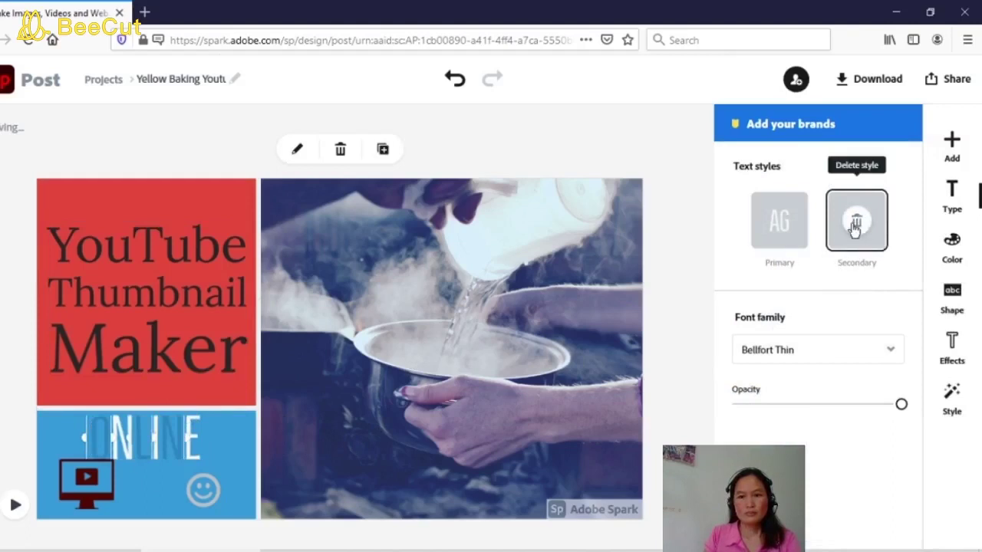
pyautogui.click(855, 223)
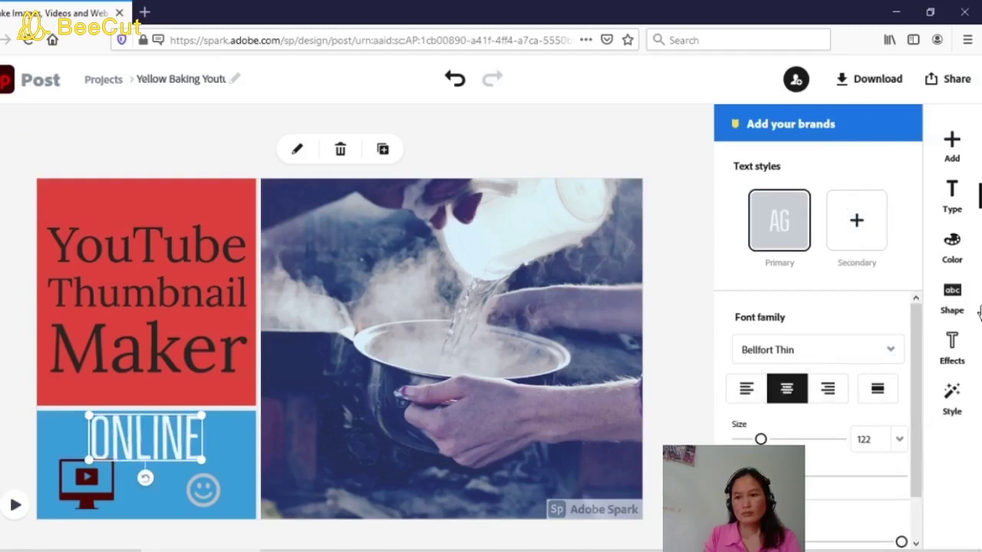
# Try a light green color (#CCD96C) on the "Online" text
pyautogui.click(963, 259)
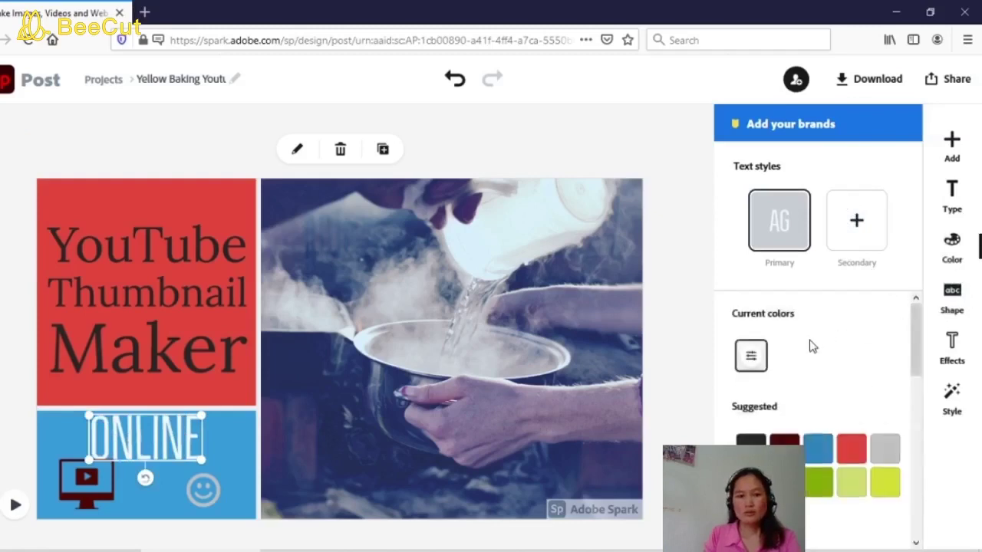
pyautogui.scroll(-3, 877, 363)
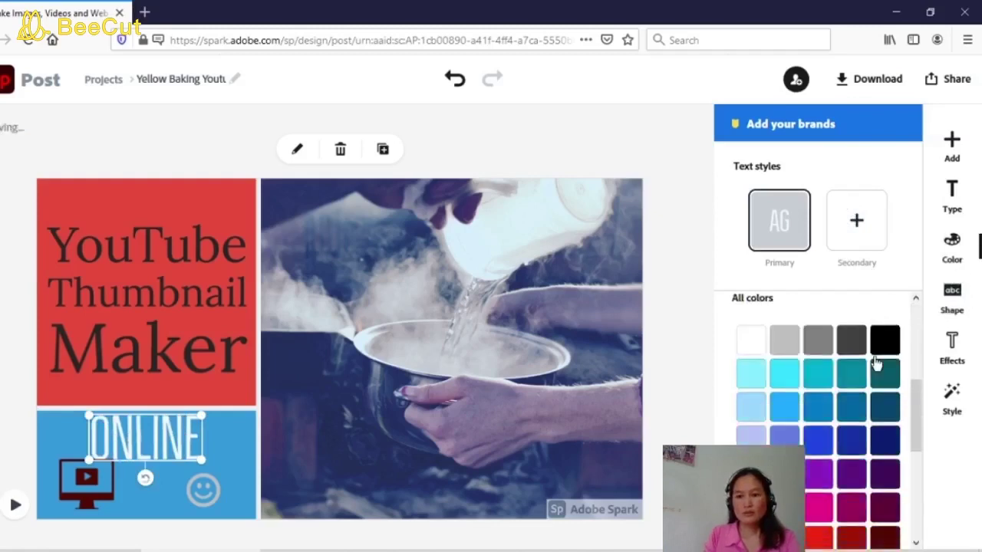
pyautogui.scroll(2, 876, 363)
pyautogui.scroll(-5, 875, 363)
pyautogui.scroll(5, 873, 366)
pyautogui.scroll(-2, 886, 399)
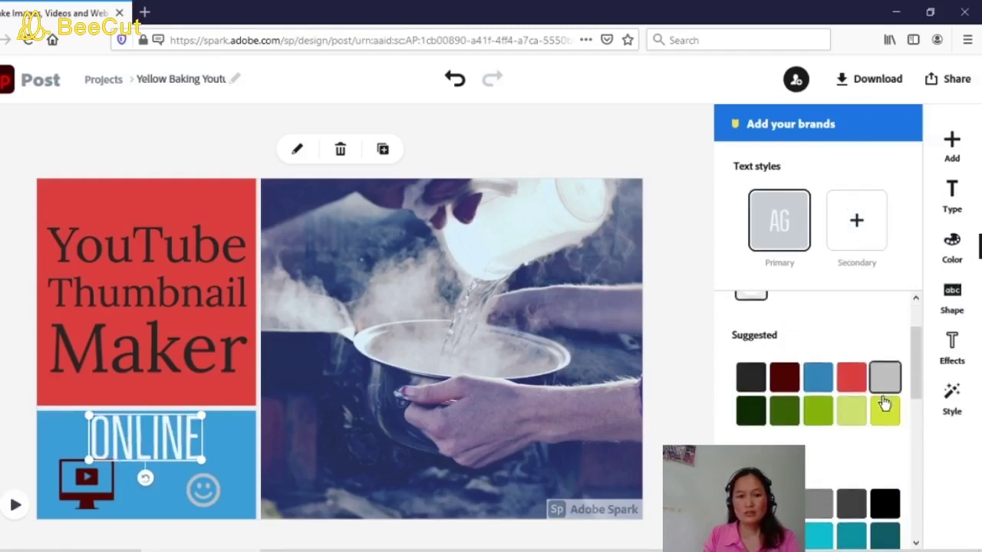
pyautogui.scroll(4, 880, 397)
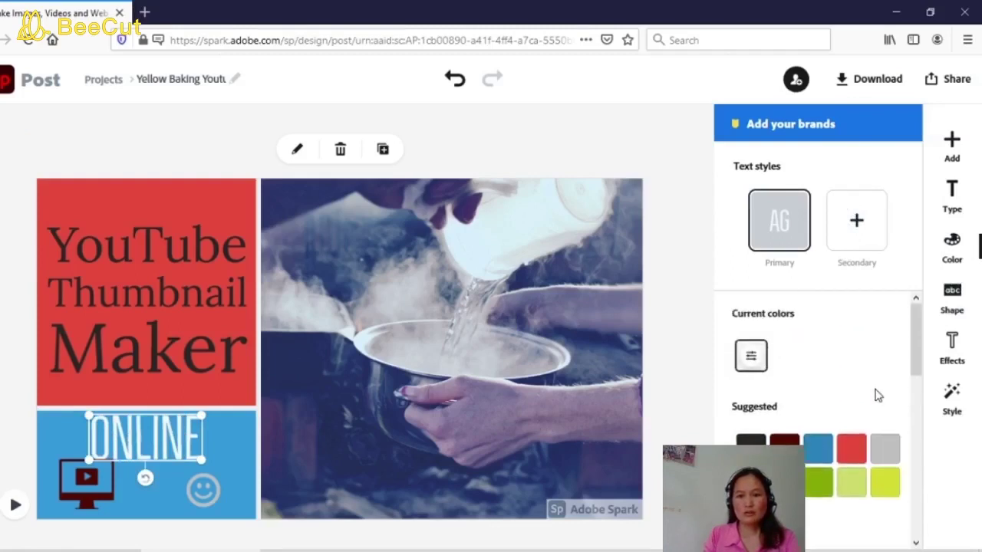
pyautogui.click(853, 483)
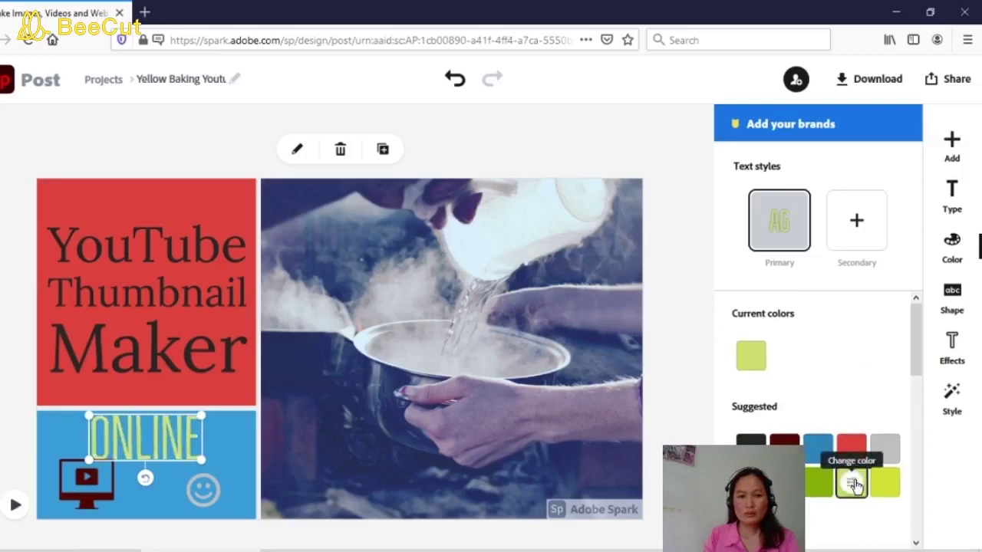
pyautogui.click(852, 479)
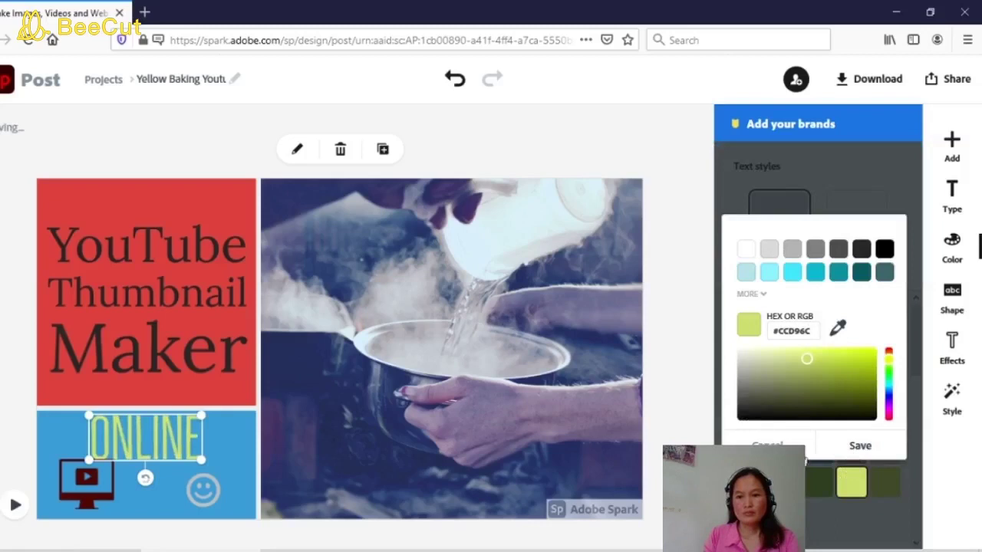
pyautogui.click(805, 461)
# Compare black and gray shades on the "Online" text and color it dark gray
pyautogui.click(751, 449)
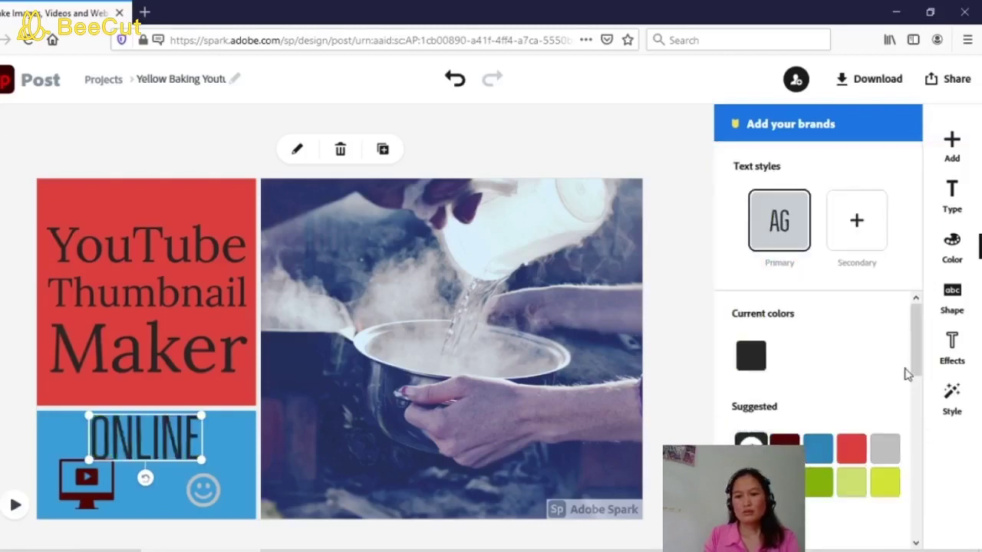
pyautogui.scroll(-3, 908, 373)
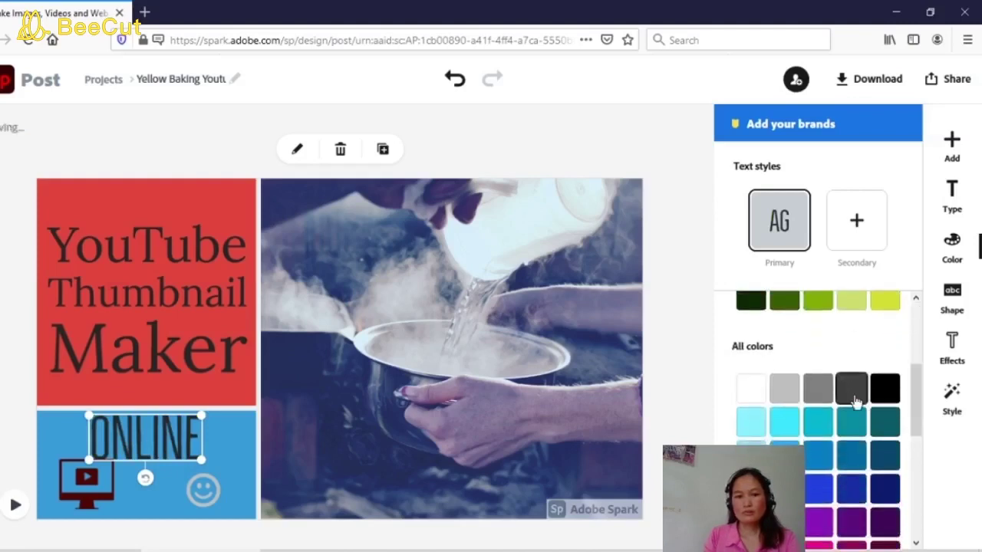
pyautogui.click(853, 391)
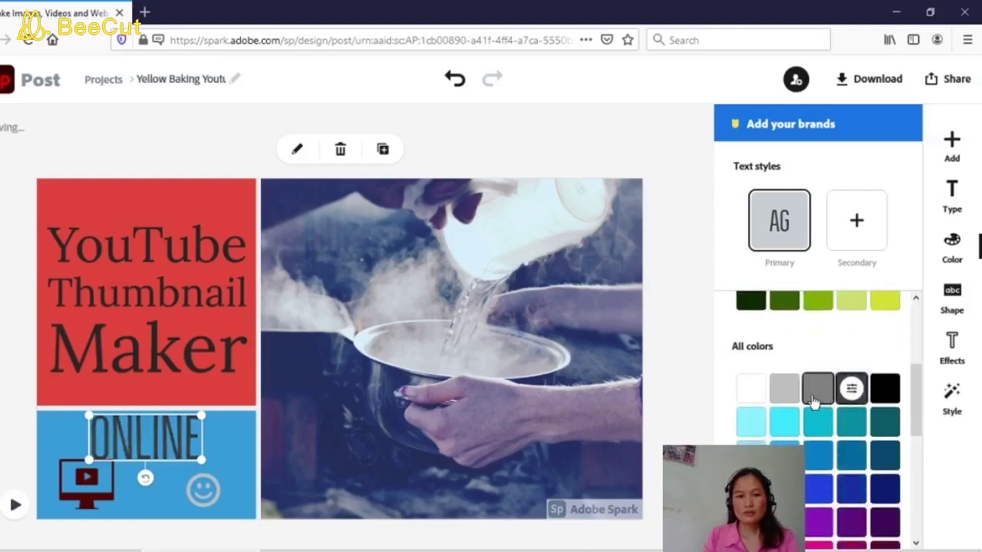
pyautogui.click(818, 389)
pyautogui.click(890, 393)
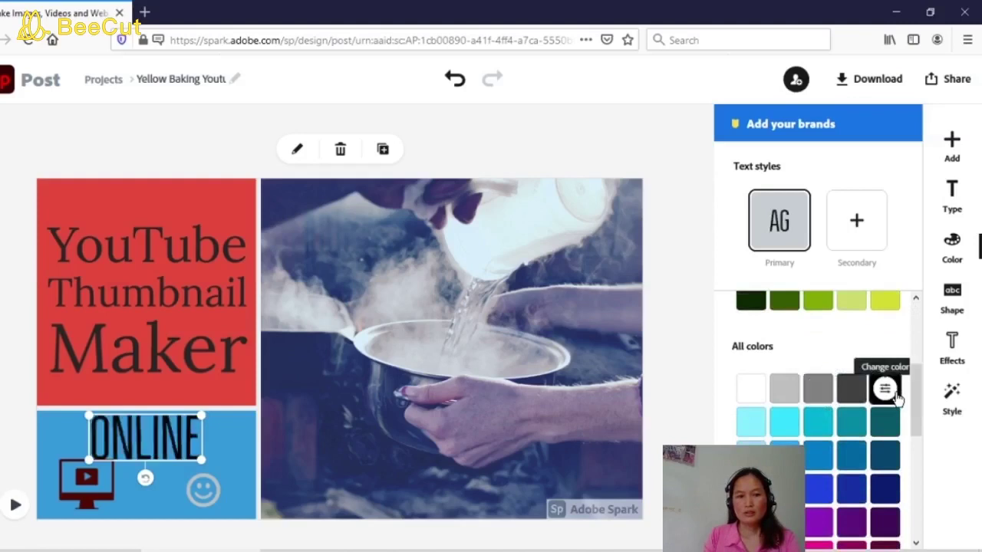
pyautogui.click(852, 389)
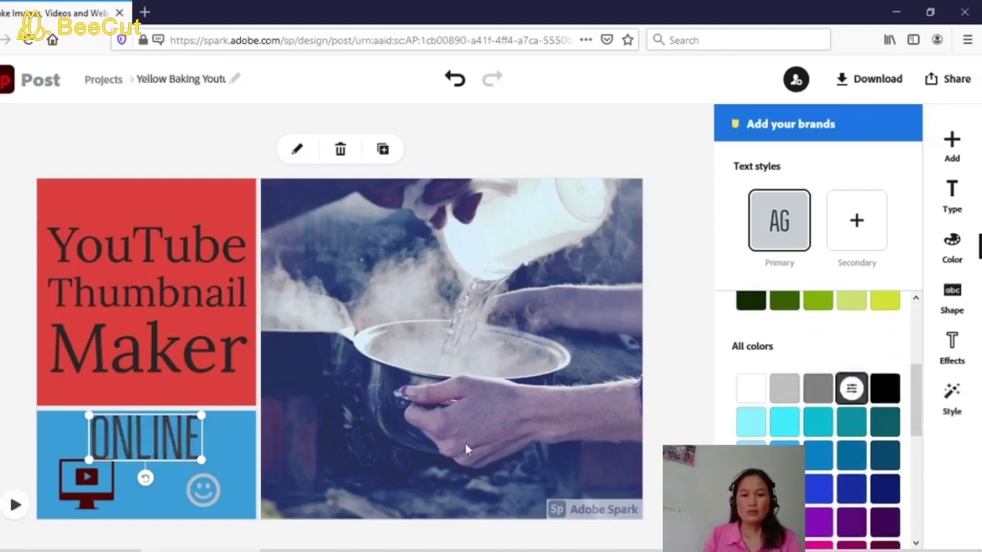
# Nudge the "Online" text slightly to the left within the blue cell
pyautogui.press('Left')
pyautogui.press('Left')
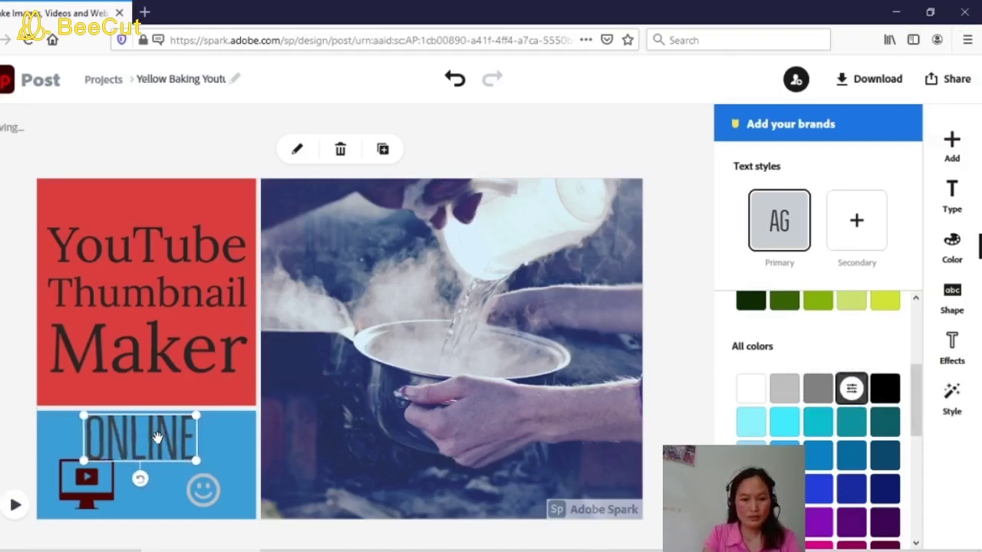
pyautogui.press('Left')
pyautogui.press('Left')
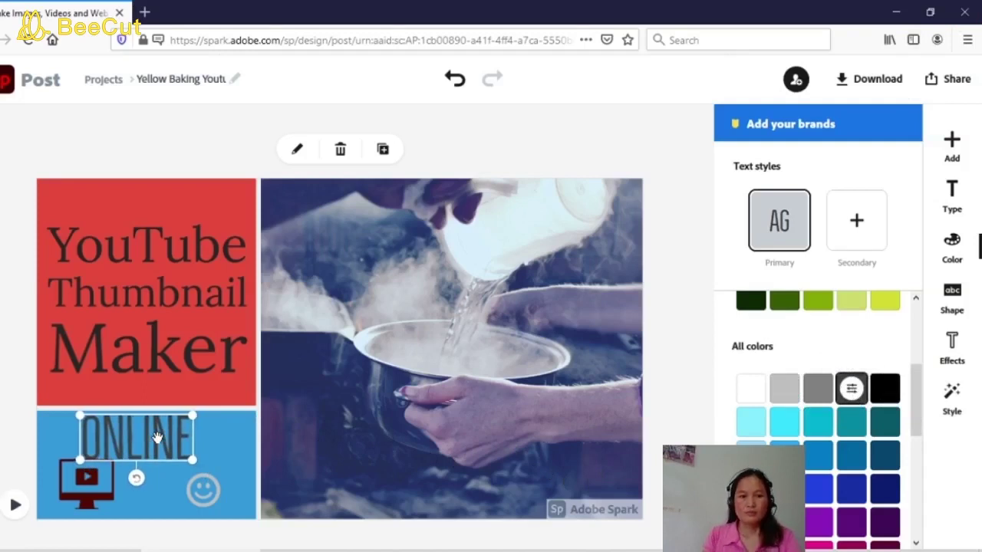
pyautogui.click(239, 451)
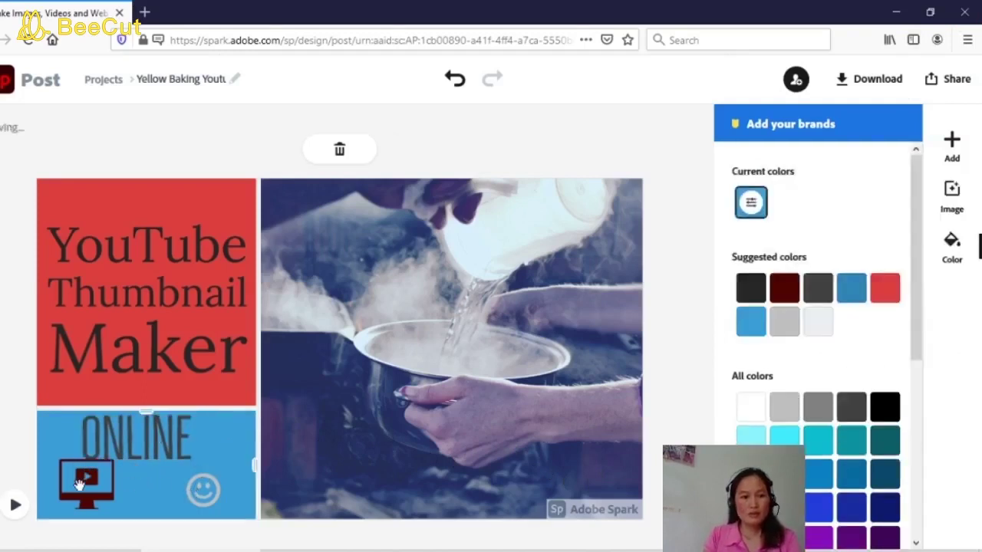
# Shrink the monitor icon and shift both it and the smiley icon slightly to the right in the blue cell
pyautogui.click(108, 508)
pyautogui.moveTo(114, 460); pyautogui.dragTo(113, 487)
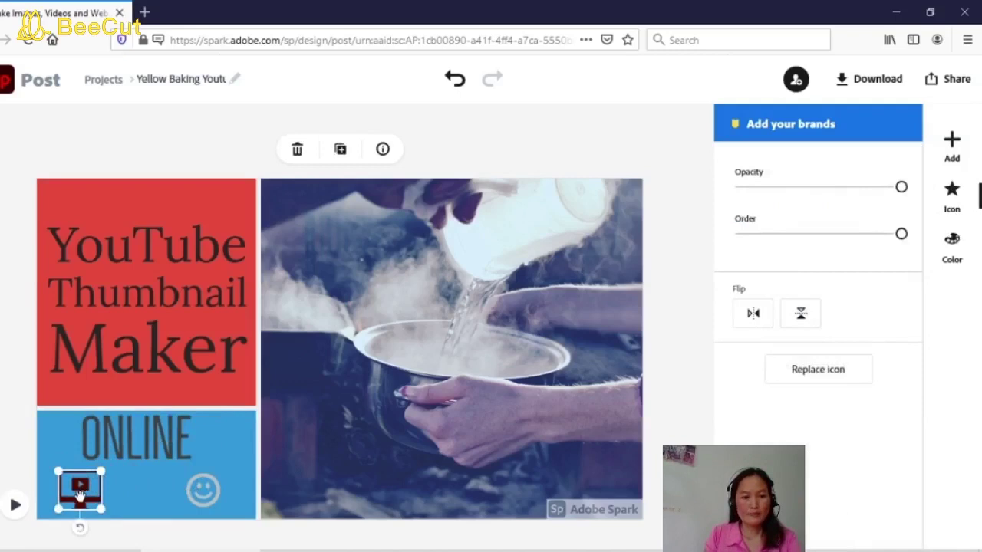
pyautogui.click(204, 493)
pyautogui.moveTo(206, 491)
pyautogui.mouseDown()
pyautogui.moveTo(227, 501)
pyautogui.moveTo(215, 496)
pyautogui.mouseUp()
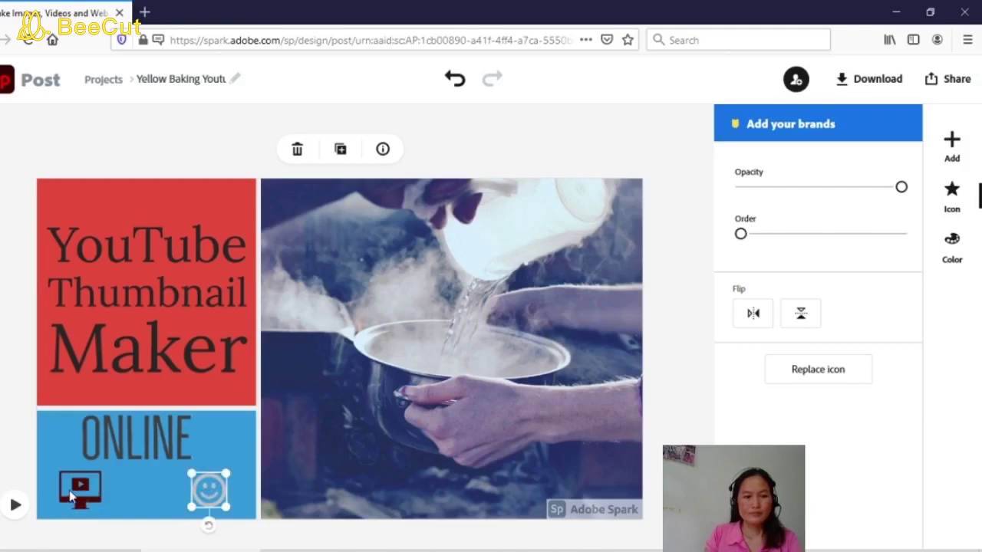
pyautogui.click(69, 490)
pyautogui.click(86, 489)
pyautogui.moveTo(90, 491); pyautogui.dragTo(97, 491)
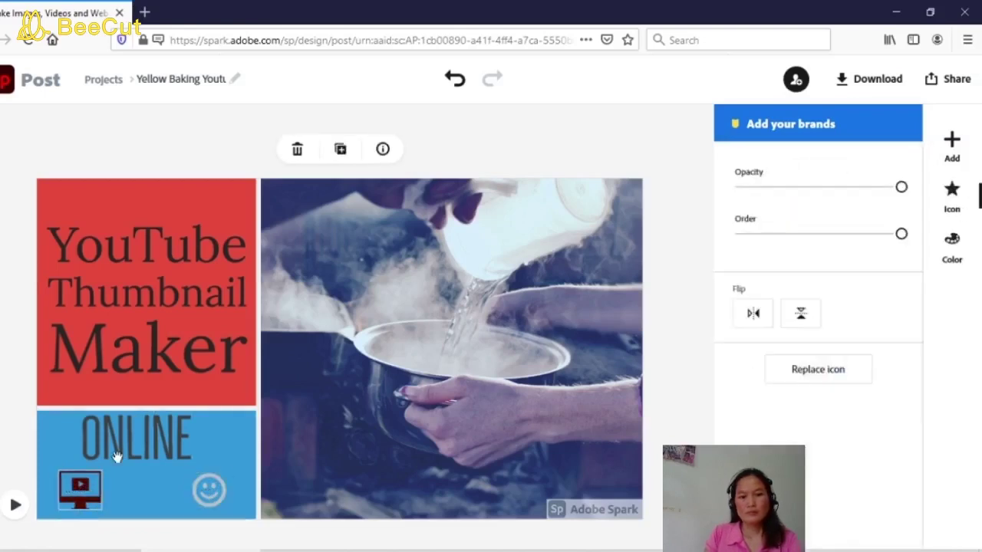
# Start replacing the cooking photo and enter "Tech" as the free photo search term in place of "baking"
pyautogui.click(442, 332)
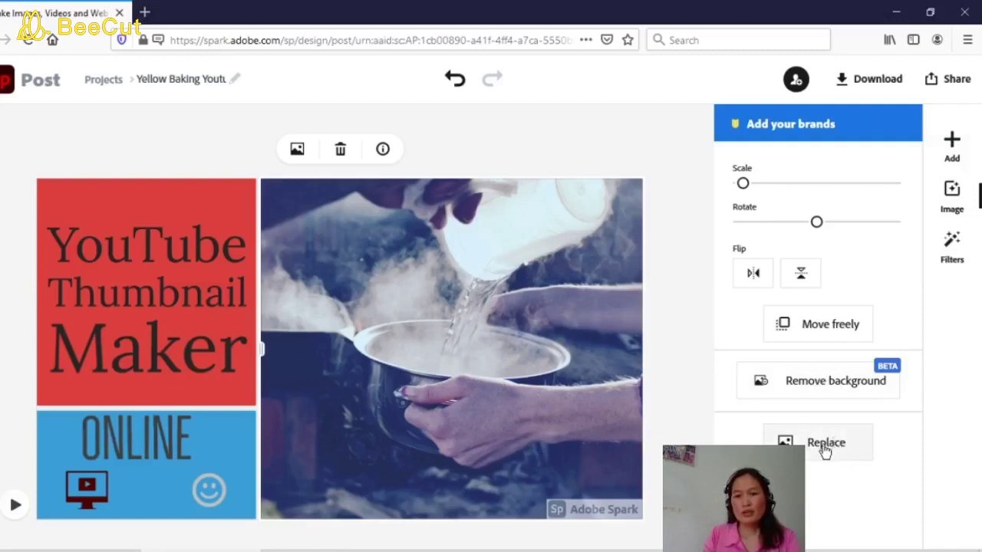
pyautogui.click(952, 144)
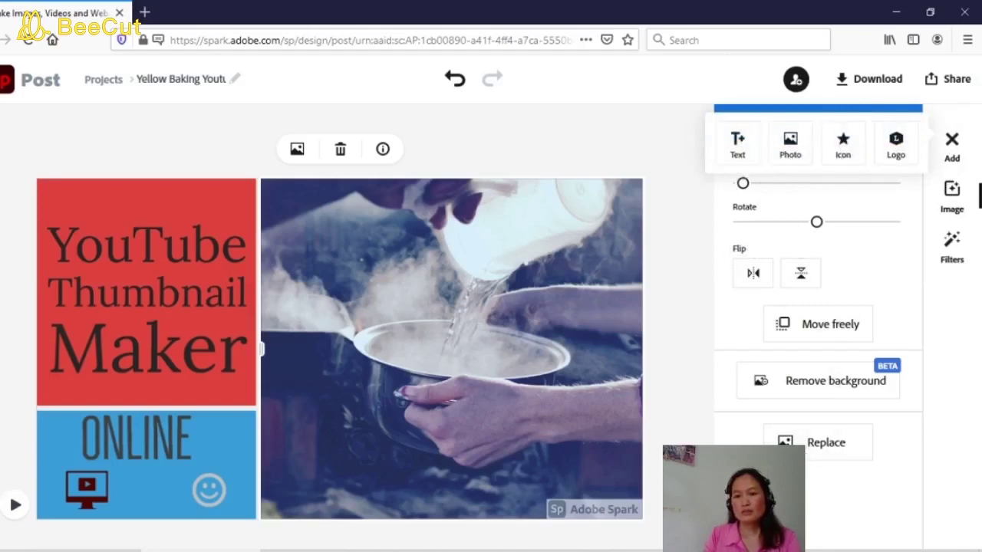
pyautogui.click(817, 453)
pyautogui.write('baking')
pyautogui.press('Return')
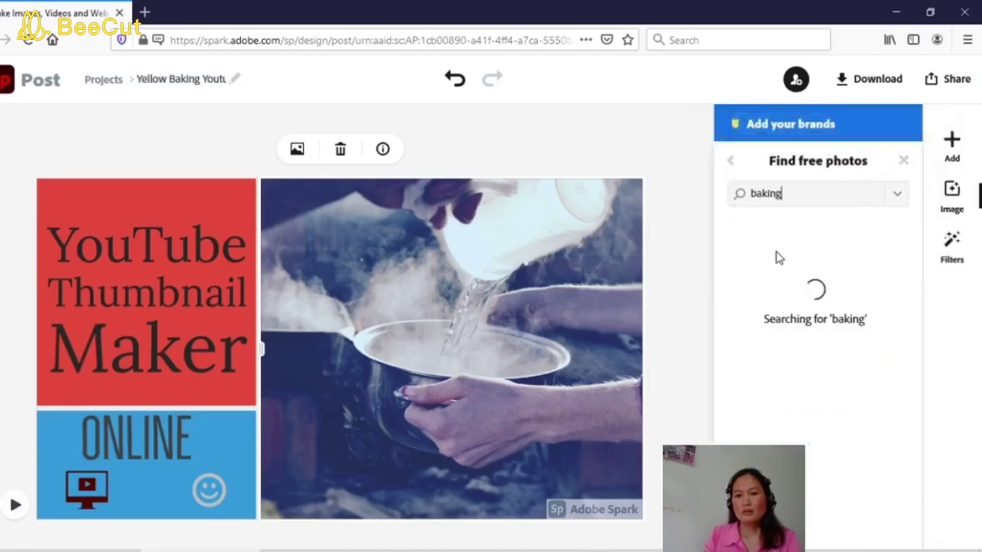
pyautogui.moveTo(800, 194); pyautogui.dragTo(734, 193)
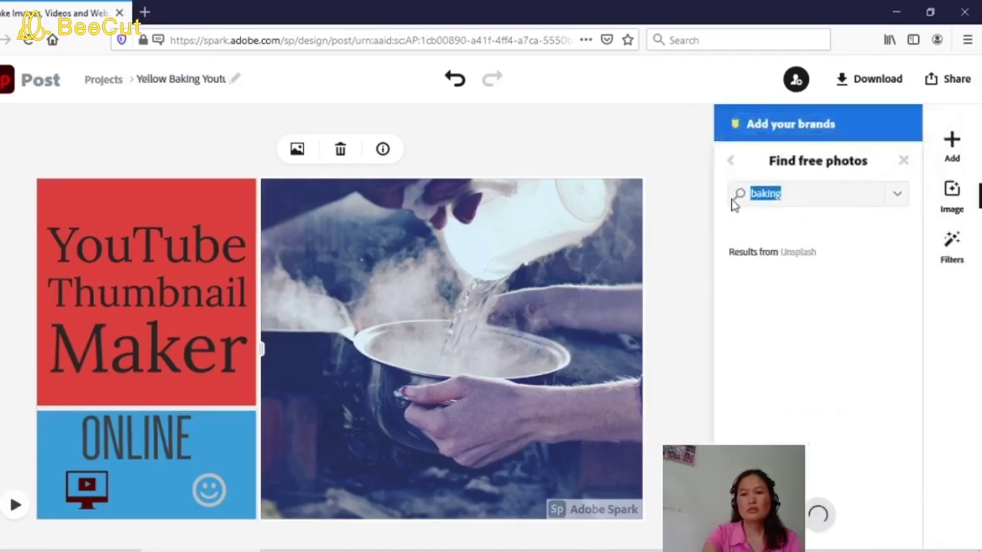
pyautogui.press('BackSpace')
pyautogui.write('T')
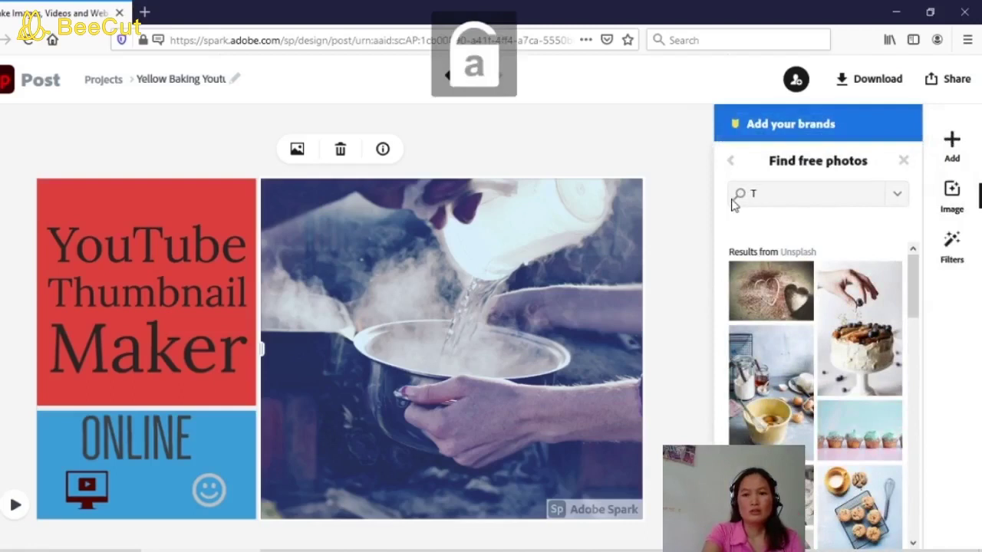
pyautogui.write('ech')
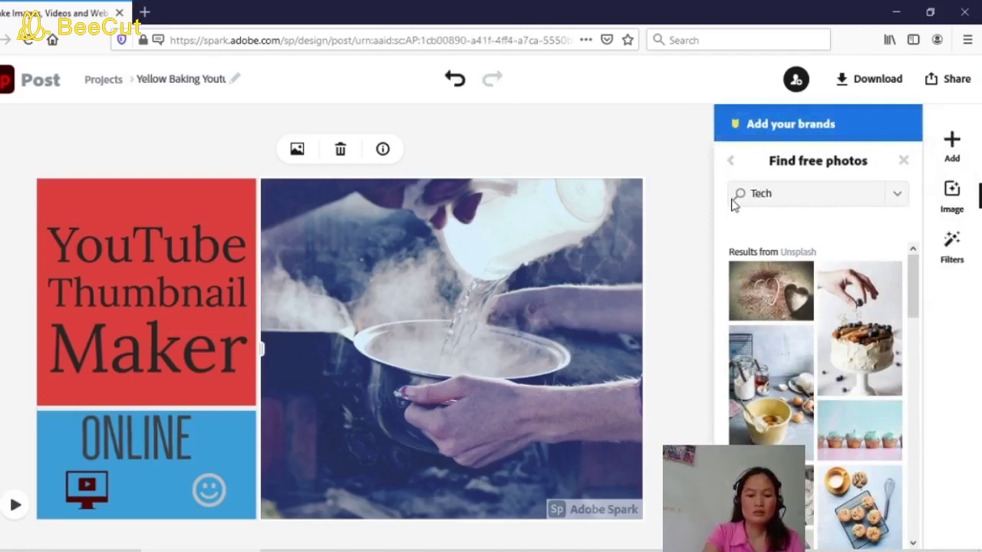
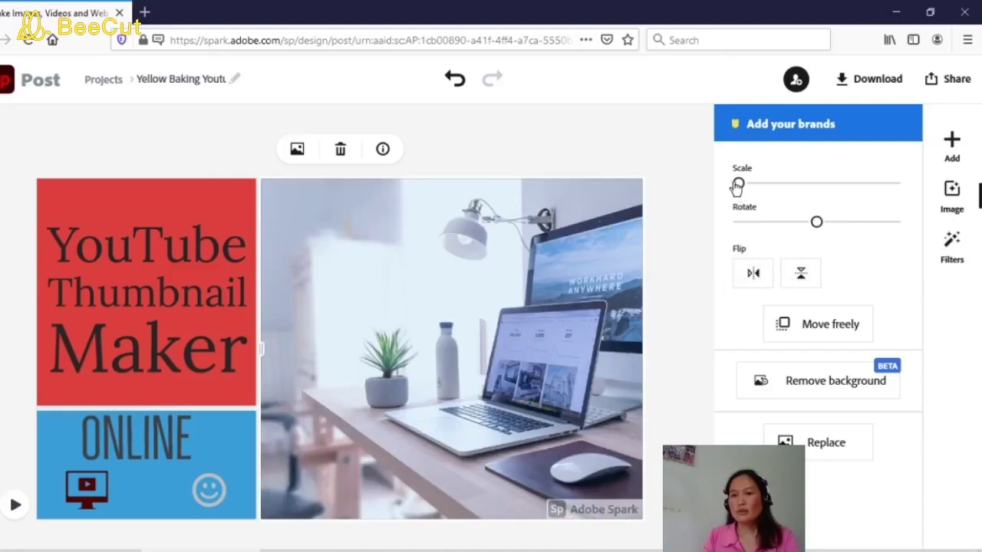
# Scale the new desk photo down slightly within its cell
pyautogui.moveTo(743, 185)
pyautogui.mouseDown()
pyautogui.moveTo(758, 187)
pyautogui.moveTo(737, 190)
pyautogui.mouseUp()
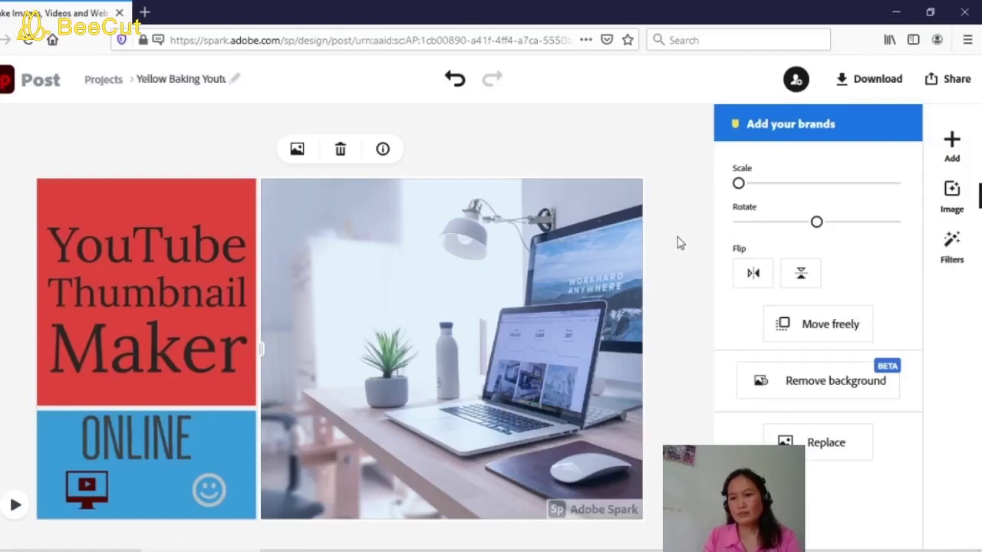
# Try the None, Grayscale, Contrast, Lighten, Matte, Colorize and Multiply filters on the desk photo
pyautogui.click(952, 247)
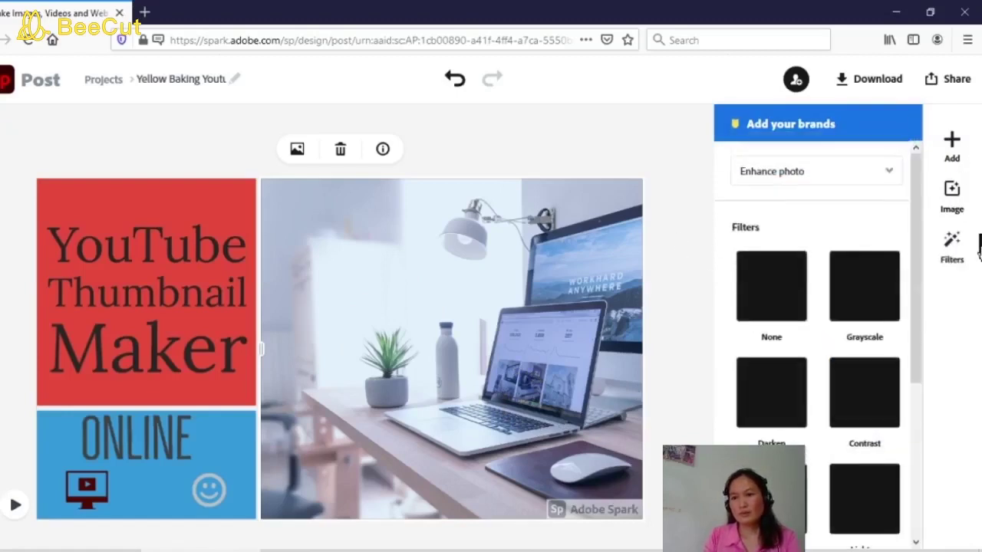
pyautogui.scroll(-3, 849, 297)
pyautogui.scroll(3, 849, 298)
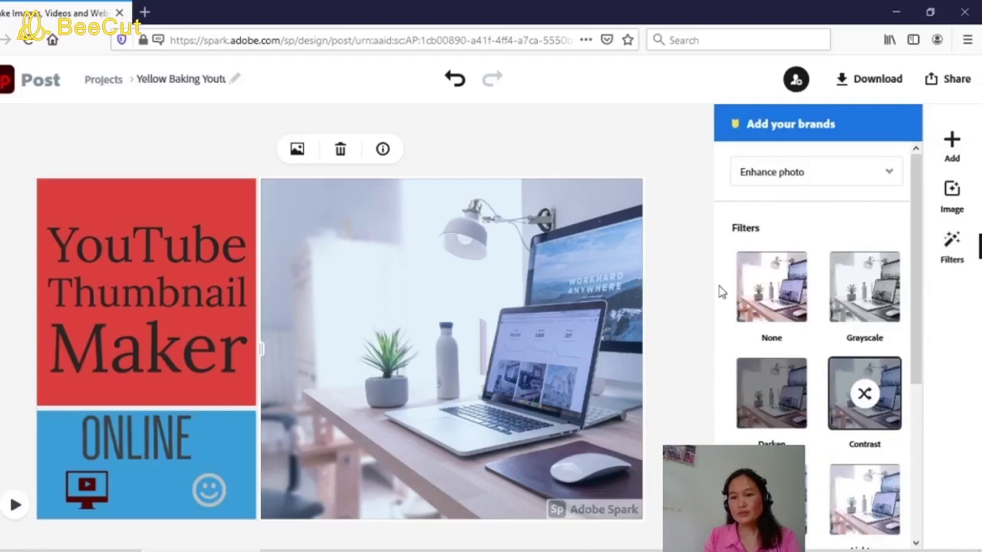
pyautogui.click(775, 303)
pyautogui.click(856, 301)
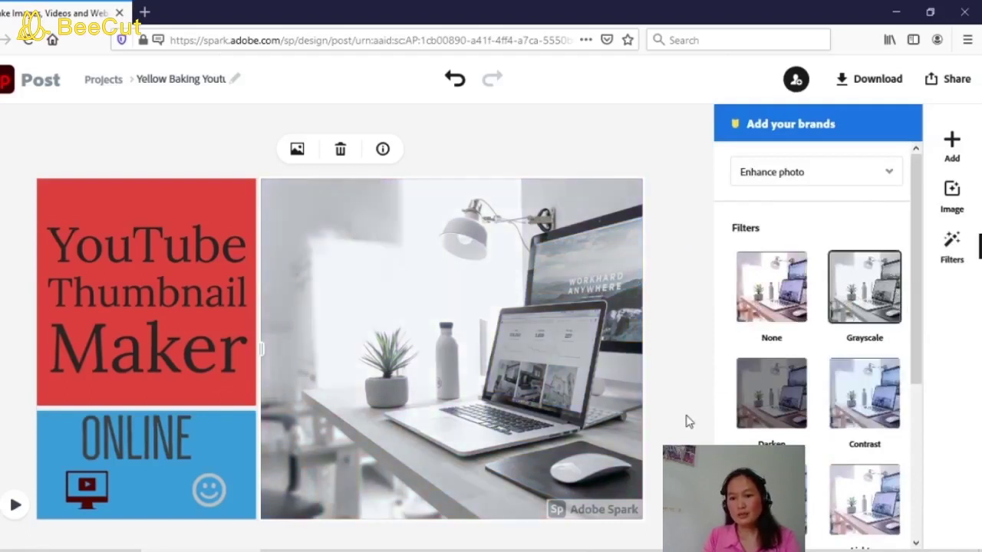
pyautogui.click(850, 414)
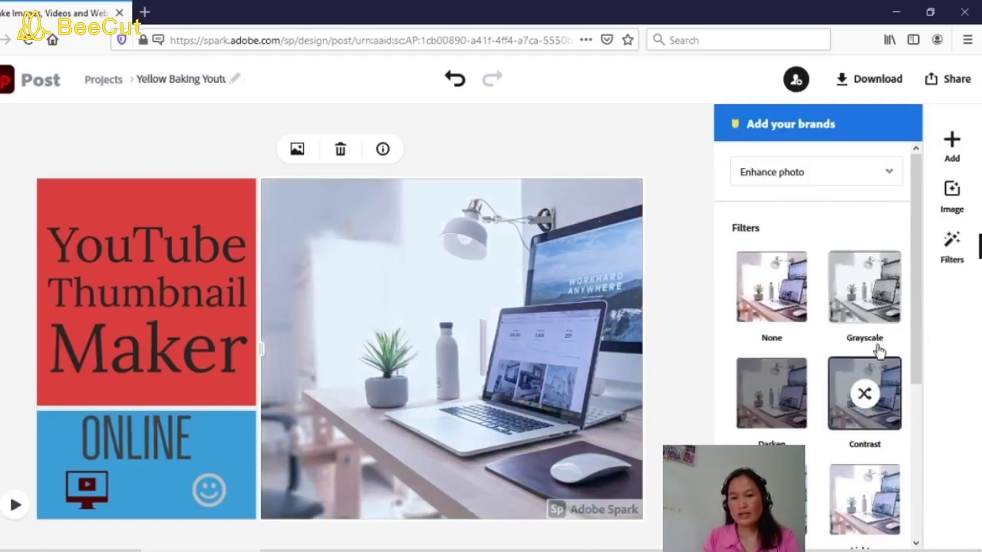
pyautogui.scroll(-3, 888, 435)
pyautogui.click(844, 295)
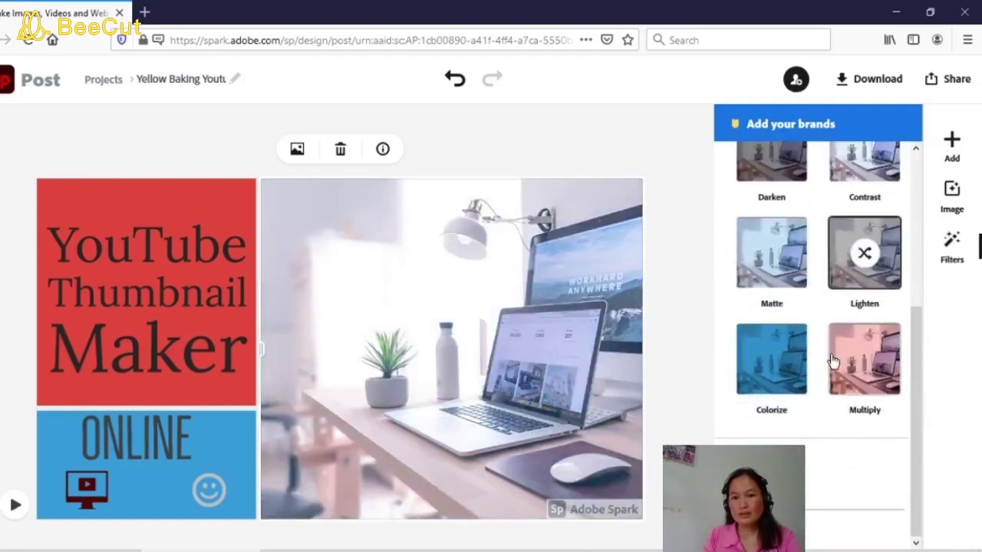
pyautogui.click(770, 261)
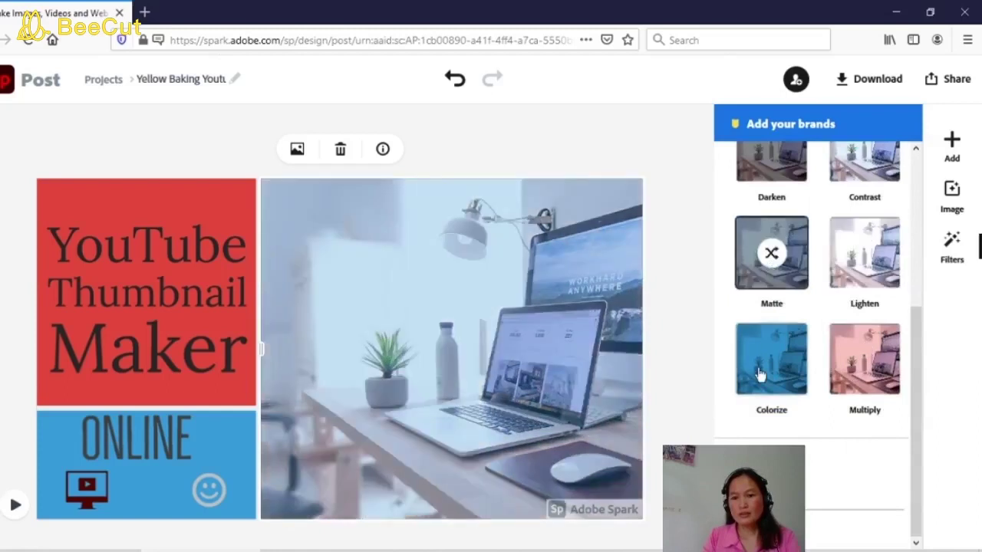
pyautogui.click(760, 373)
pyautogui.click(866, 365)
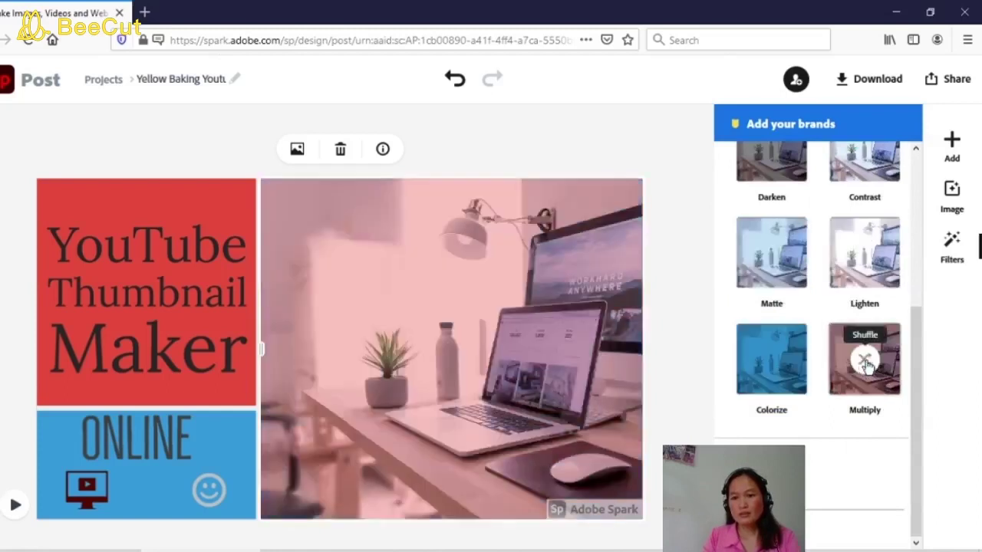
# Compare the Contrast filter on the desk photo once more and apply the Lighten filter
pyautogui.scroll(3, 865, 365)
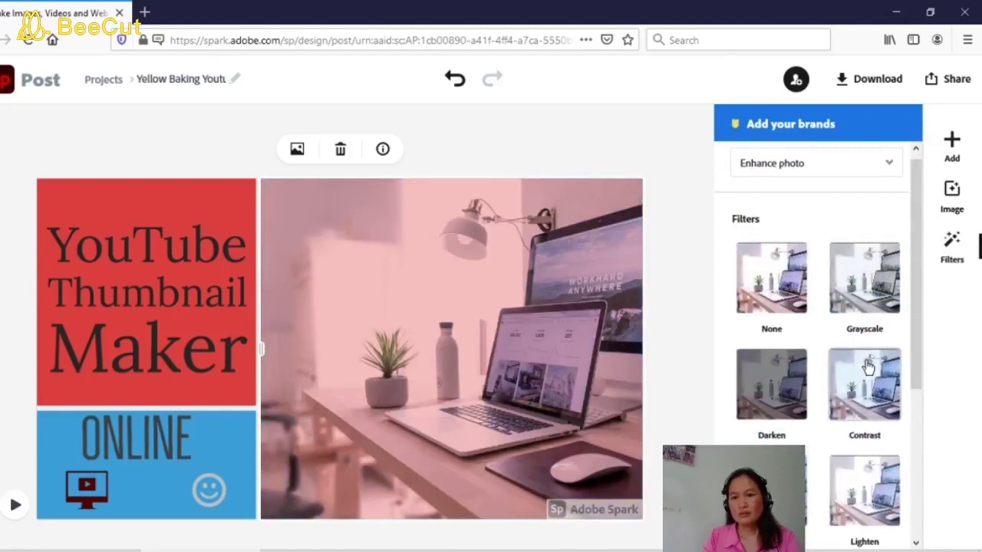
pyautogui.click(874, 393)
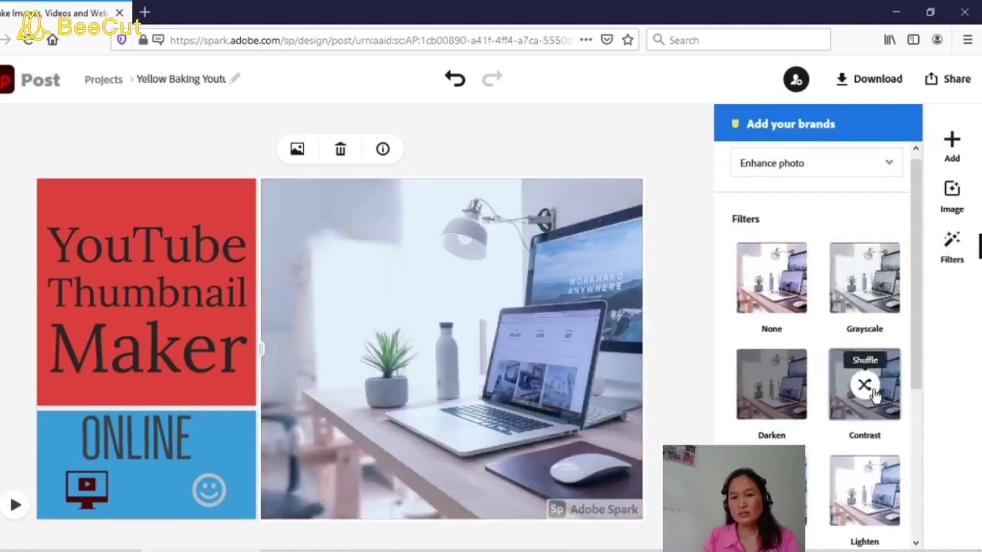
pyautogui.scroll(-2, 875, 392)
pyautogui.click(875, 392)
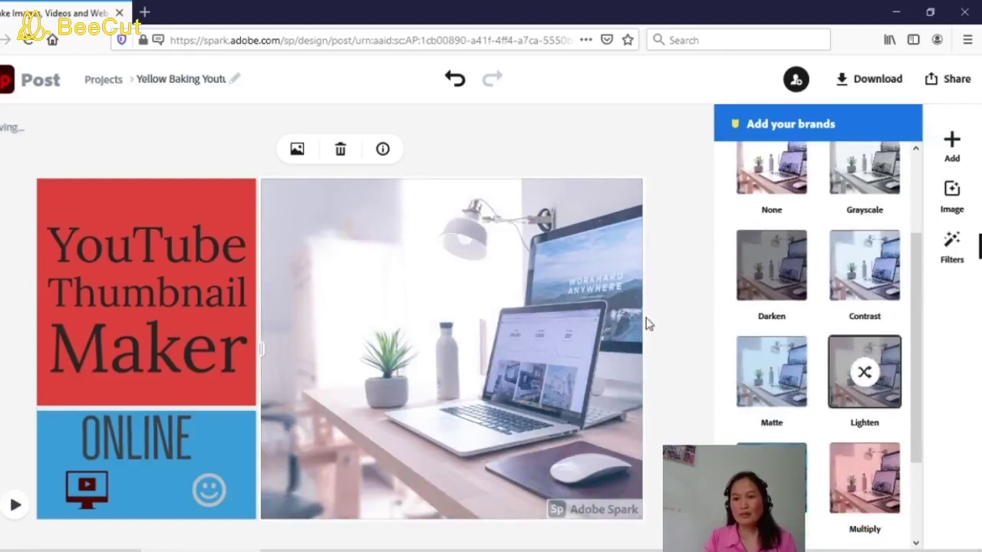
# Restyle the whole thumbnail with the Fresh breakfast design variation
pyautogui.click(660, 267)
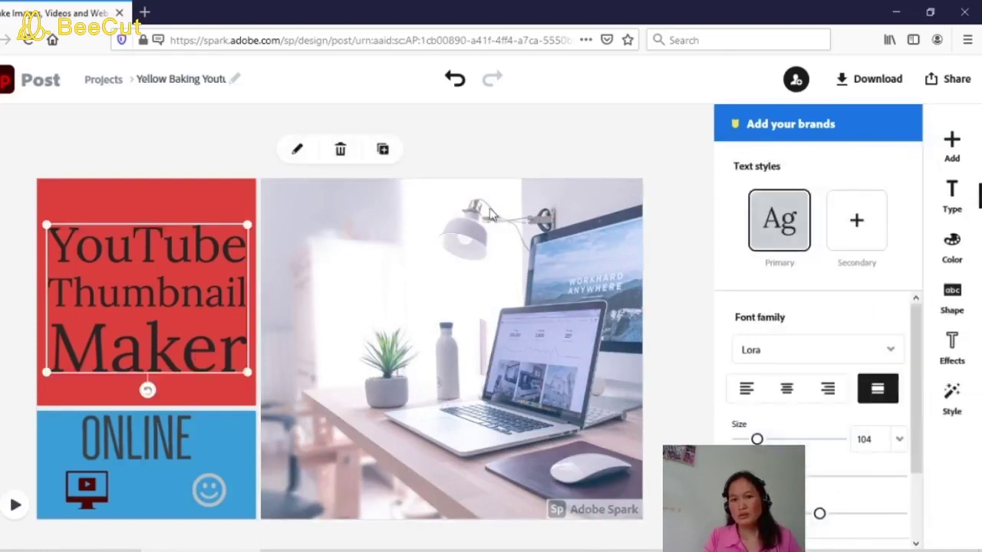
pyautogui.click(563, 138)
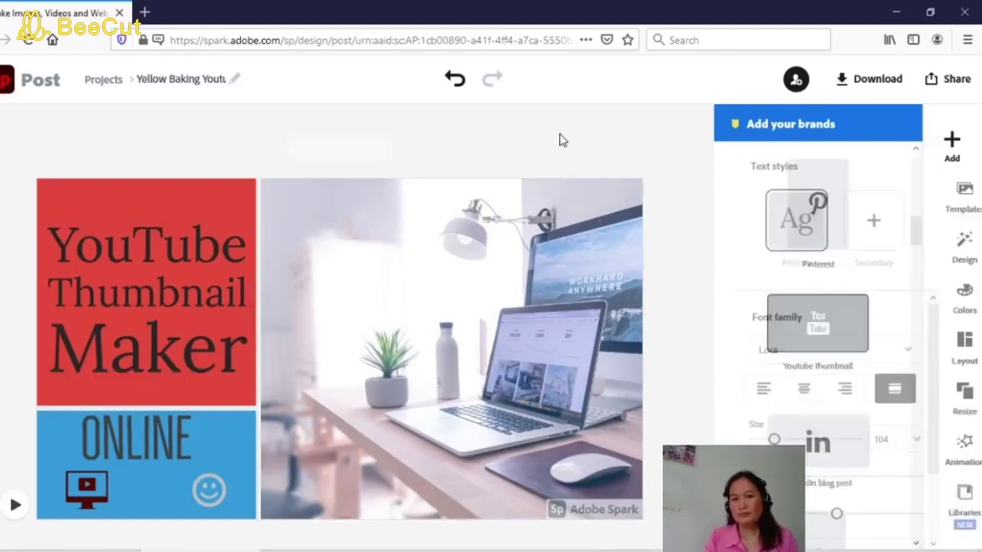
pyautogui.click(952, 249)
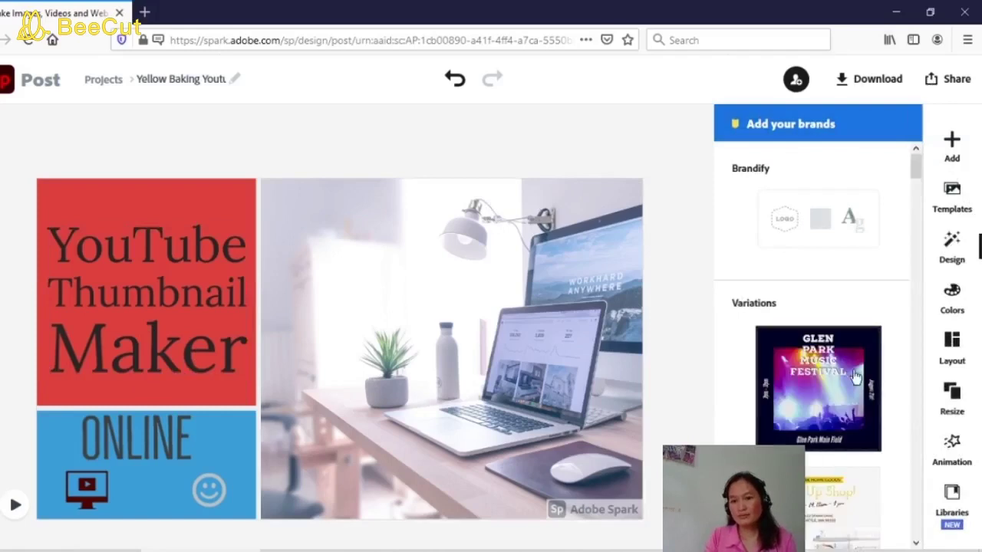
pyautogui.scroll(-3, 855, 376)
pyautogui.scroll(-2, 852, 376)
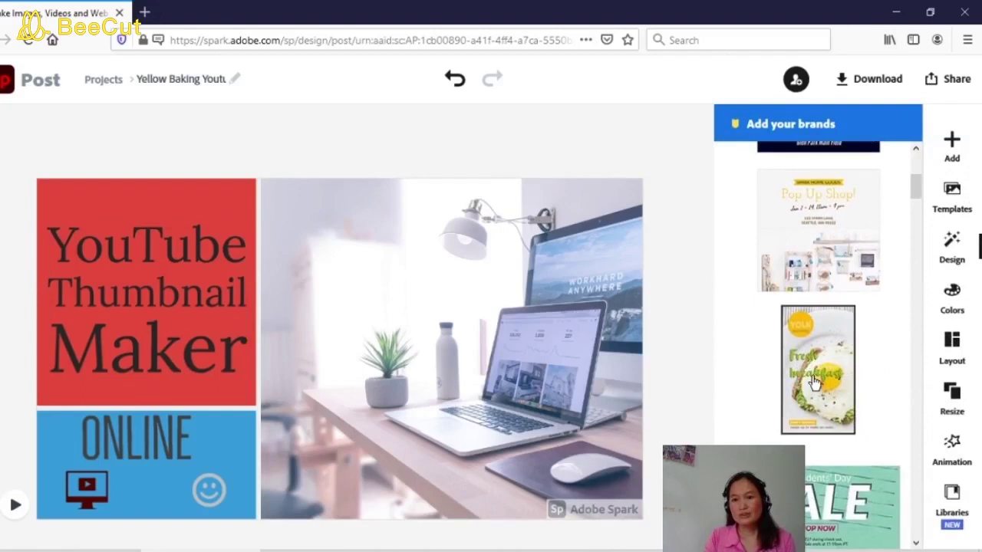
pyautogui.moveTo(816, 381)
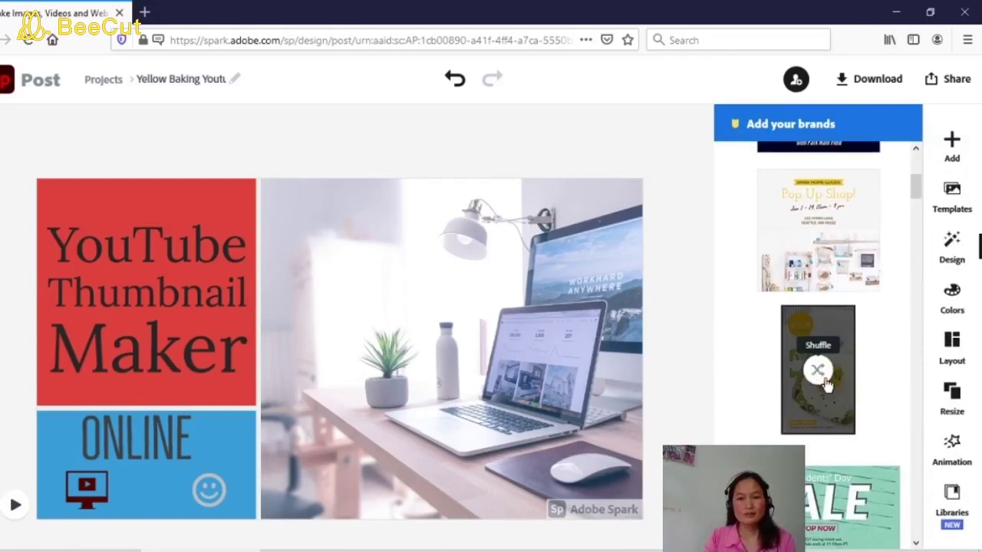
pyautogui.click(818, 373)
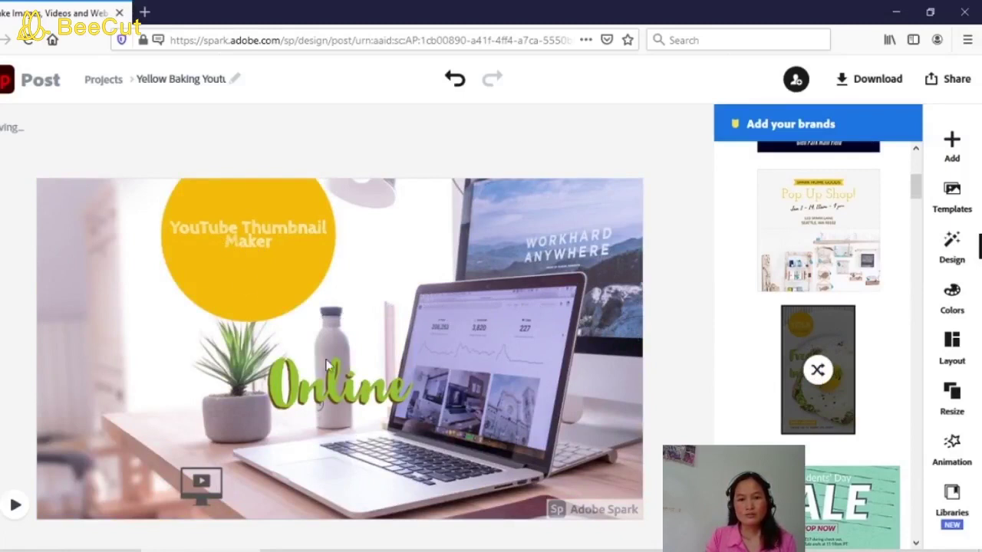
# Enlarge the "YouTube Thumbnail Maker" text in the yellow circle to size 78.1 and wrap it onto three lines
pyautogui.click(236, 260)
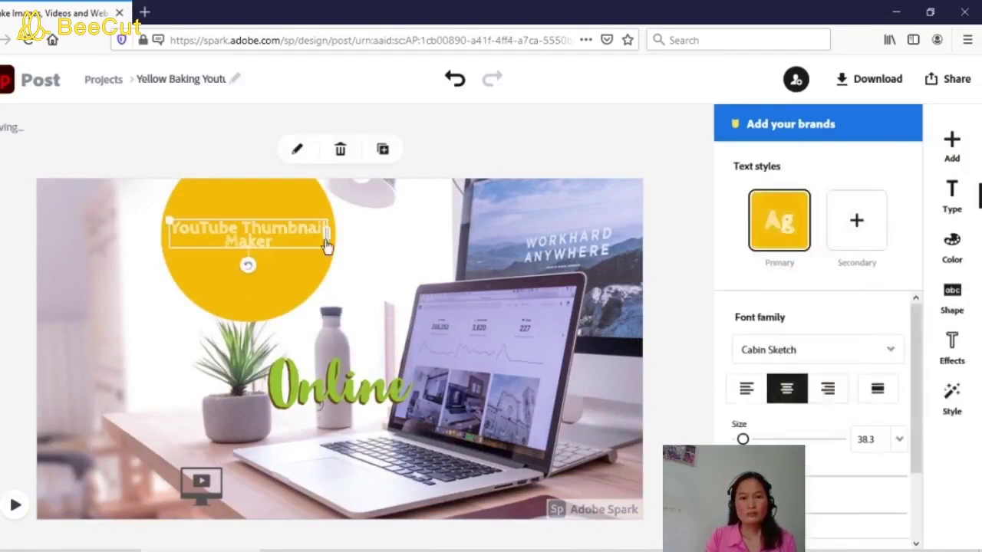
pyautogui.moveTo(741, 439)
pyautogui.mouseDown()
pyautogui.moveTo(759, 439)
pyautogui.moveTo(748, 440)
pyautogui.mouseUp()
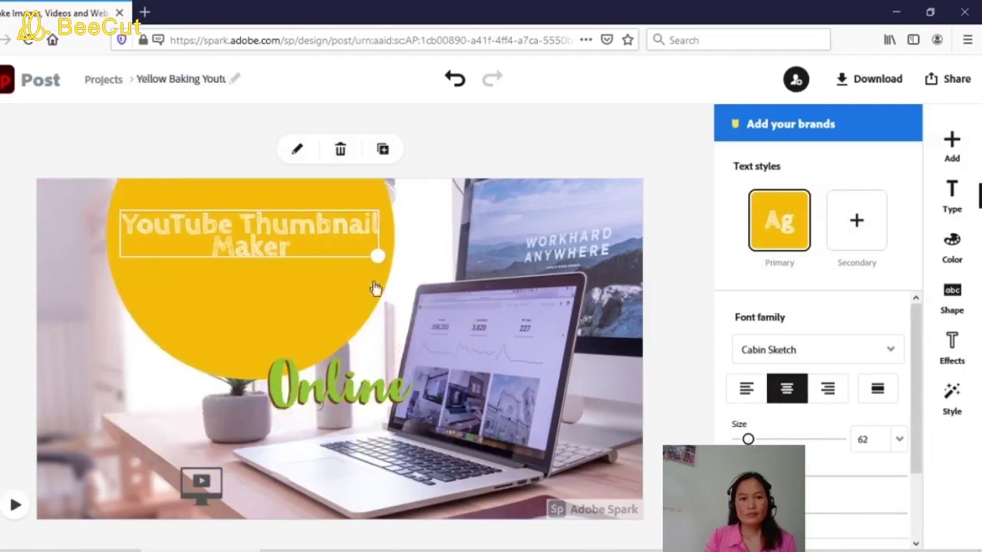
pyautogui.moveTo(370, 299)
pyautogui.mouseDown()
pyautogui.moveTo(369, 314)
pyautogui.moveTo(357, 302)
pyautogui.mouseUp()
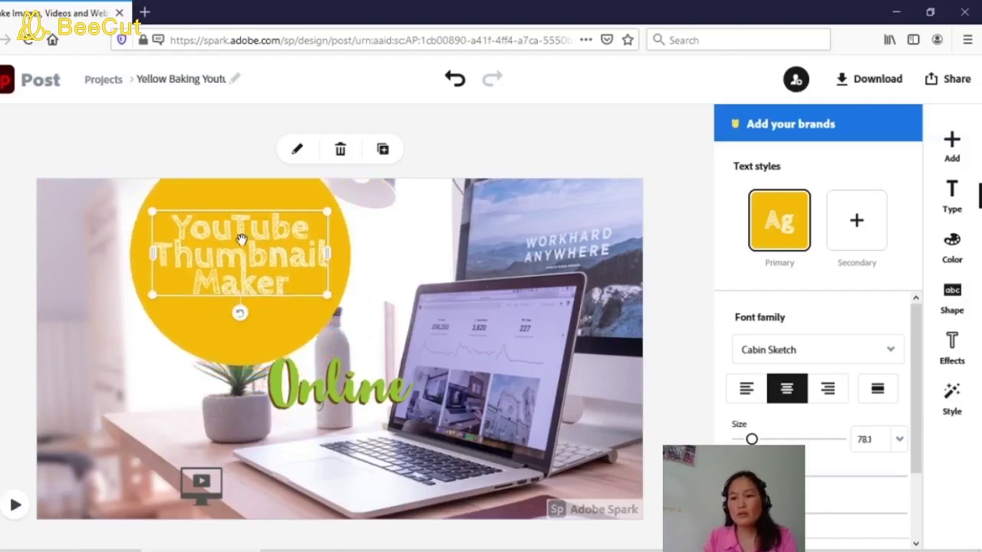
# Give only the word "YouTube" in the title a secondary text style colored dark red, #C21010
pyautogui.click(858, 228)
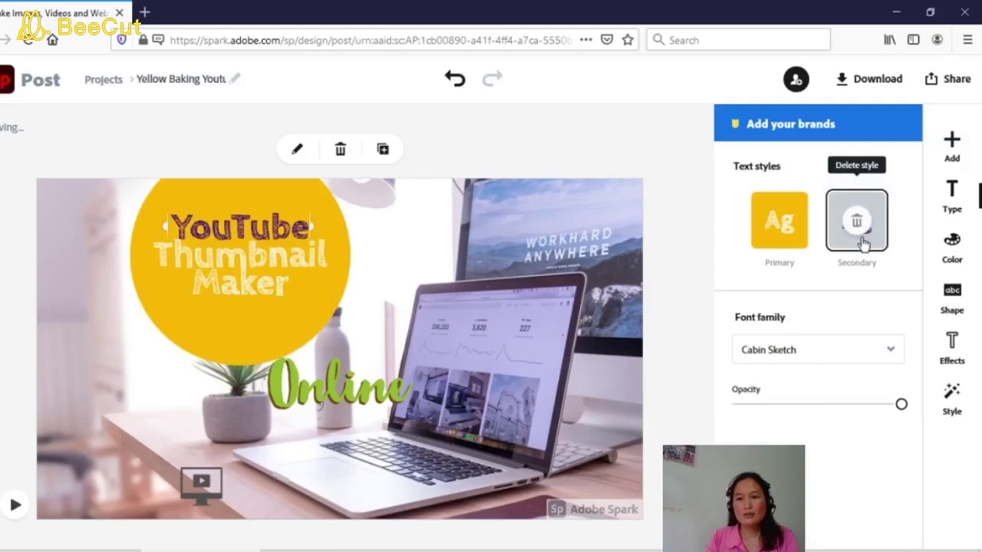
pyautogui.moveTo(862, 271)
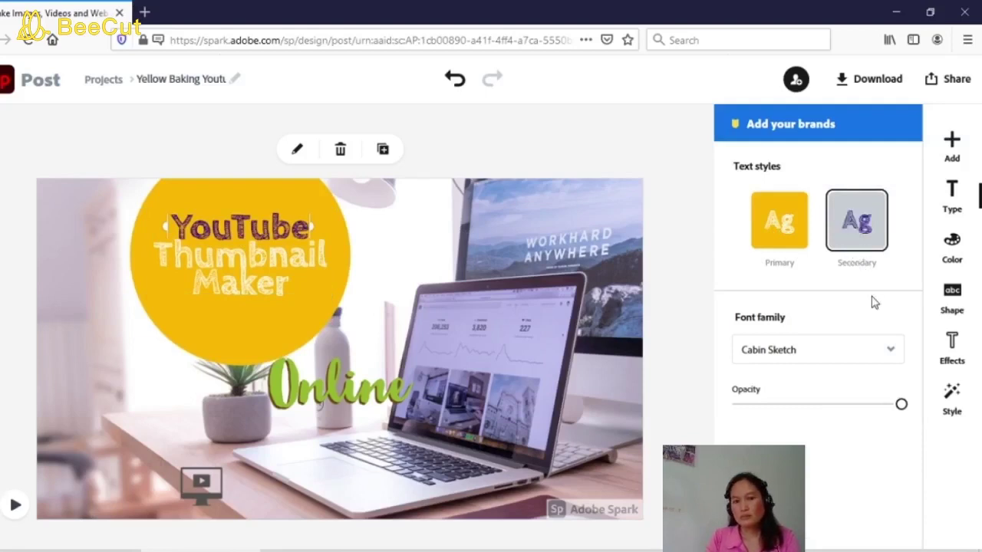
pyautogui.click(952, 269)
pyautogui.click(887, 250)
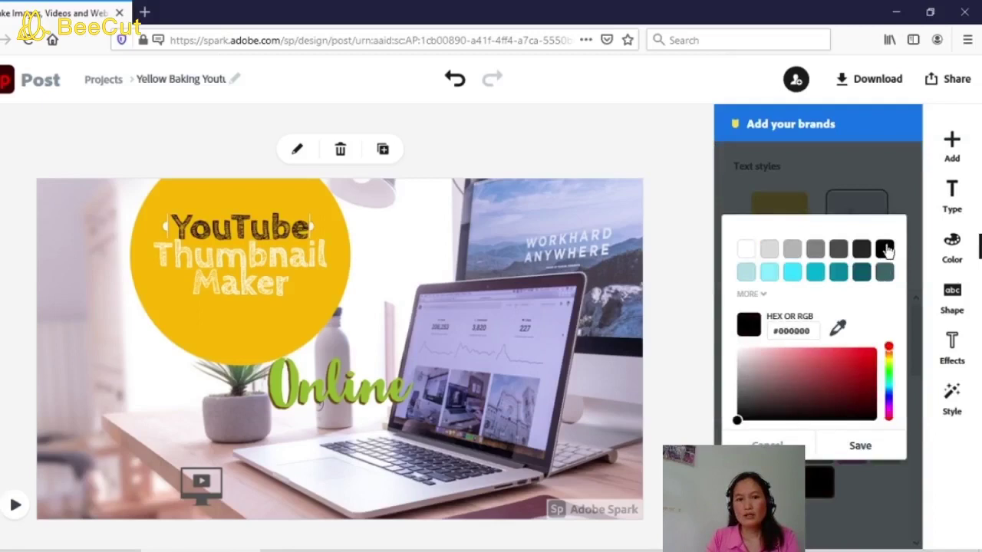
pyautogui.click(864, 381)
pyautogui.click(854, 359)
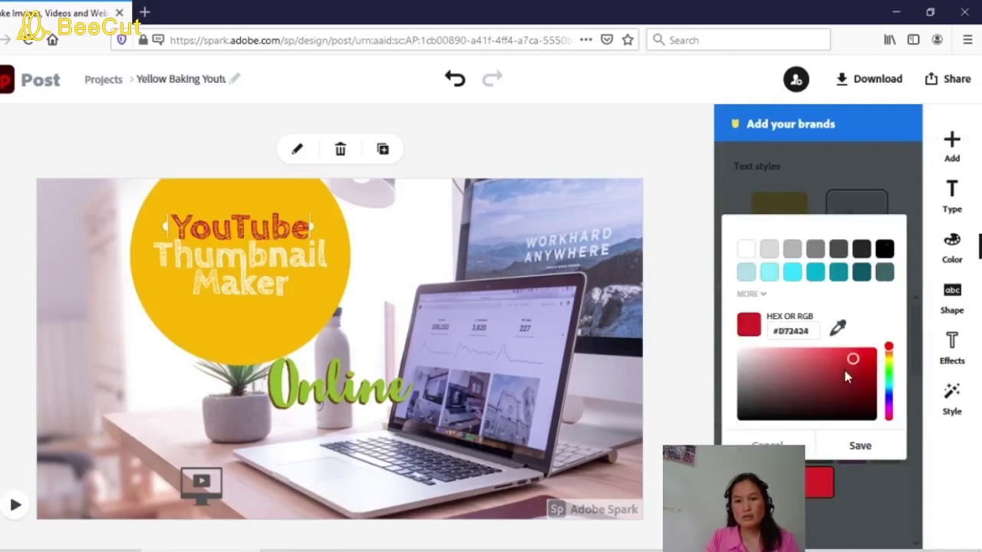
pyautogui.click(838, 368)
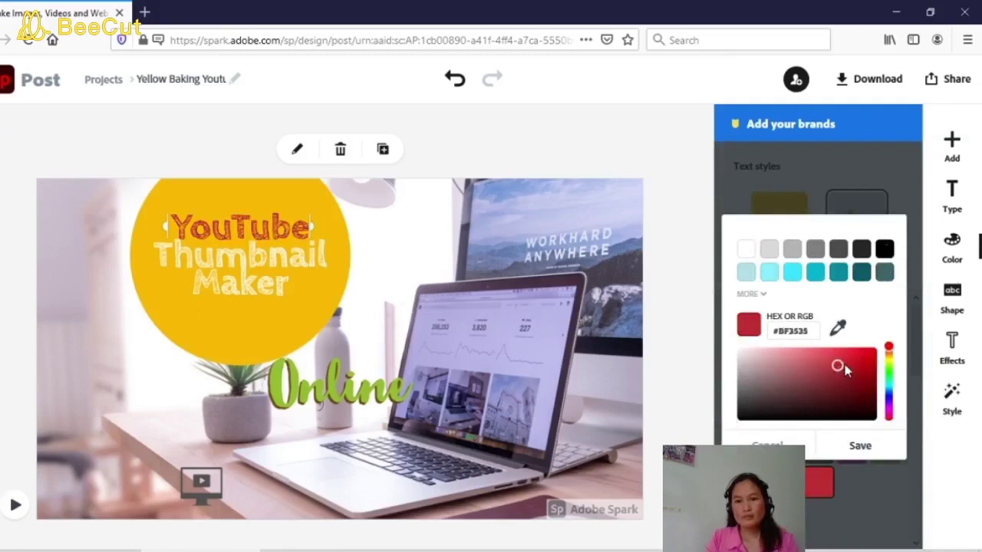
pyautogui.moveTo(838, 370); pyautogui.dragTo(865, 370)
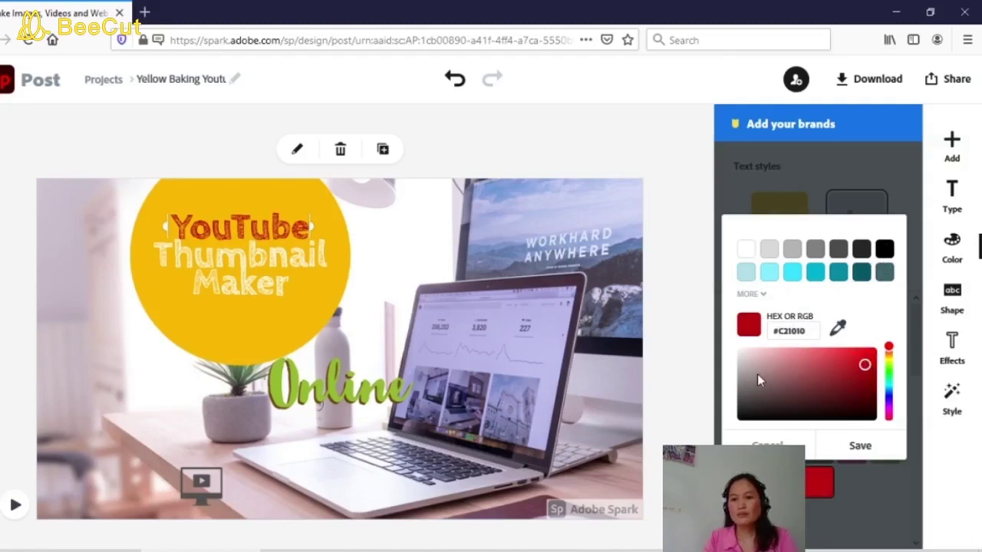
pyautogui.click(864, 451)
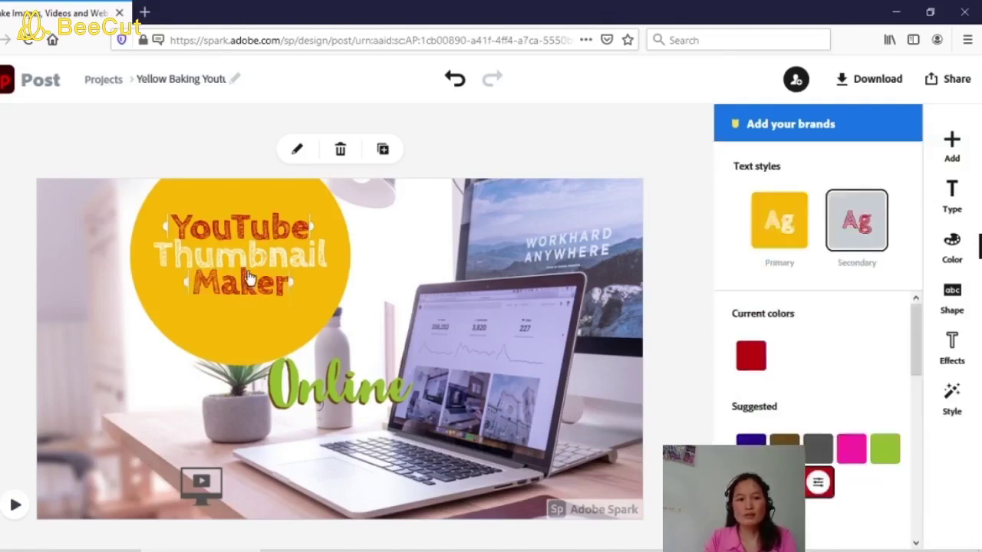
pyautogui.click(270, 291)
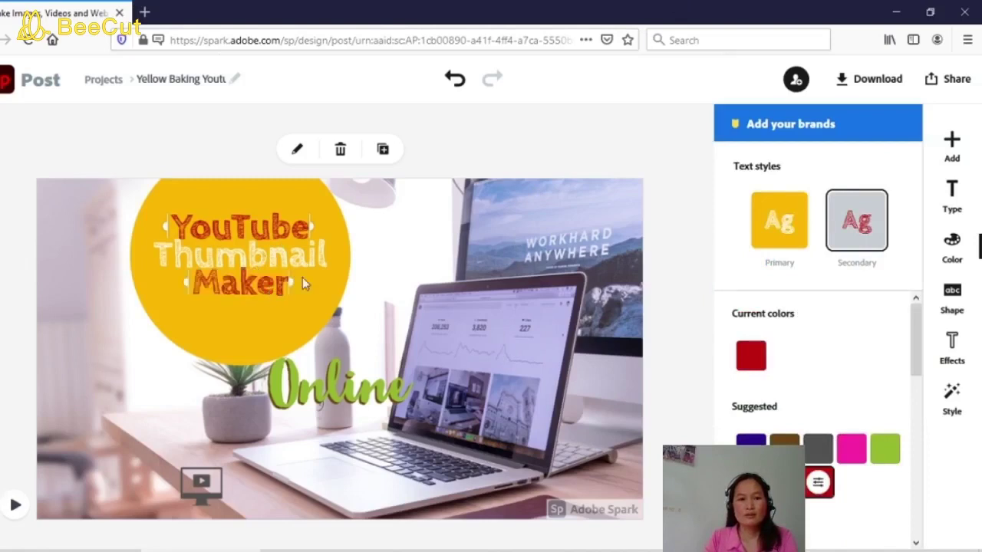
pyautogui.hotkey('ctrl', 'z')
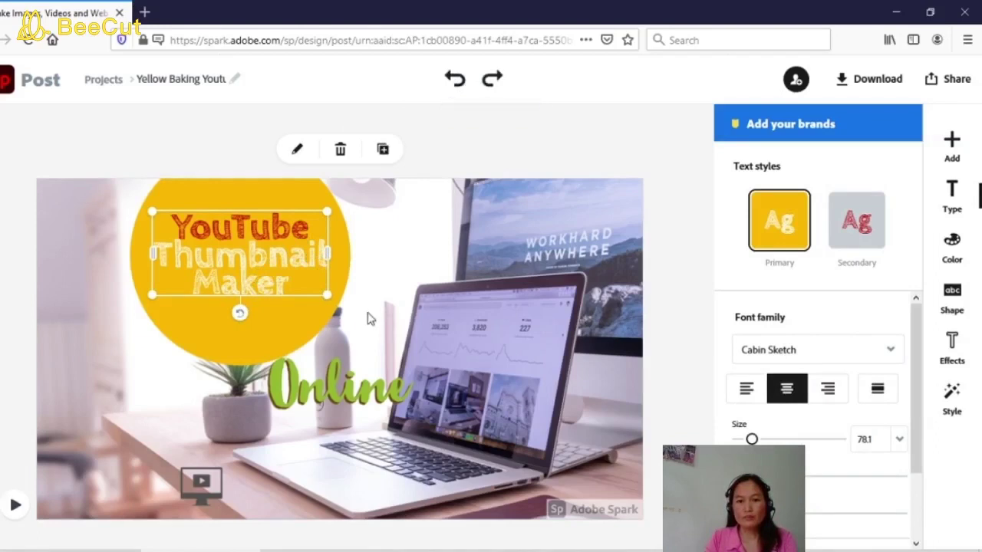
# Enlarge the title text in the yellow circle to size 86.2 and move it slightly up and to the left
pyautogui.moveTo(328, 296); pyautogui.dragTo(327, 318)
pyautogui.moveTo(149, 213); pyautogui.dragTo(143, 206)
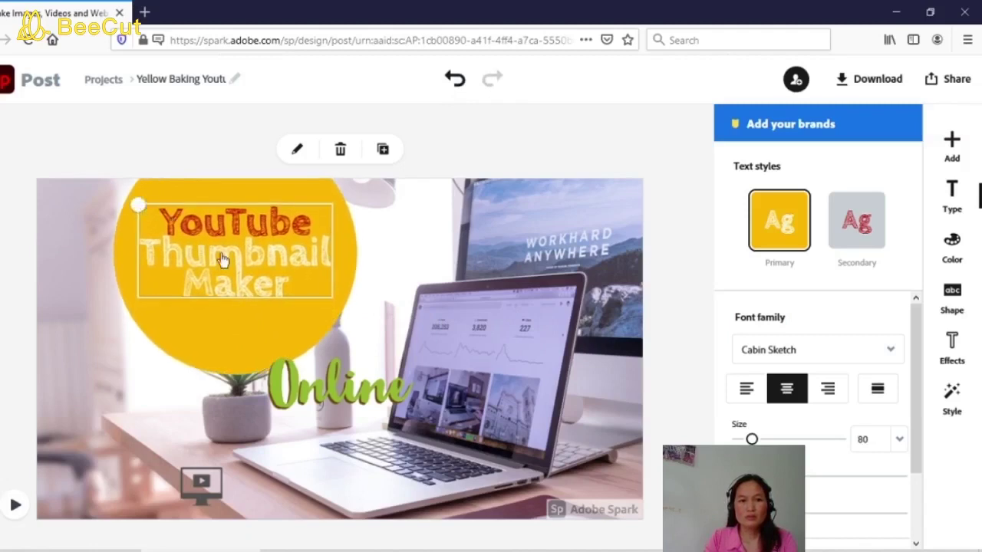
pyautogui.moveTo(234, 292); pyautogui.dragTo(227, 277)
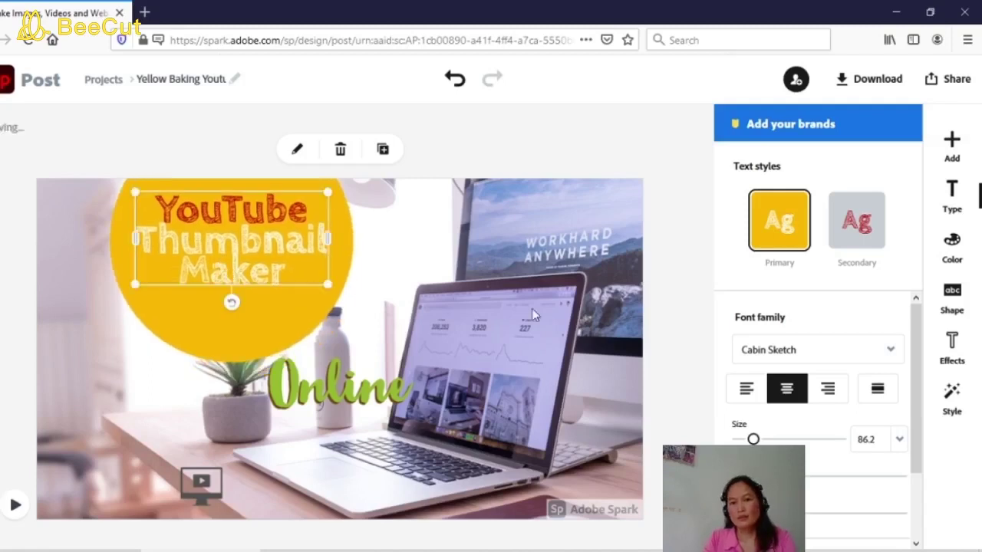
# Move the "Online" text to the lower-left area of the thumbnail, above the monitor icon, and enlarge it to size 168.7
pyautogui.click(365, 391)
pyautogui.moveTo(338, 403); pyautogui.dragTo(151, 435)
pyautogui.moveTo(198, 405); pyautogui.dragTo(197, 375)
pyautogui.moveTo(159, 410); pyautogui.dragTo(294, 467)
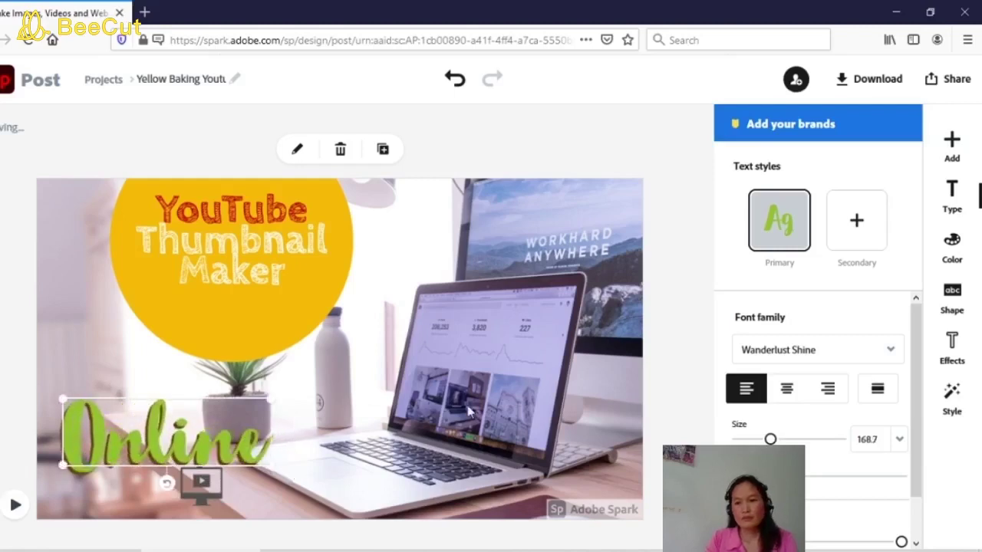
# Try the Ultra, True North Inline, Vast Shadow and Voltaire fonts on the "Online" text
pyautogui.click(888, 352)
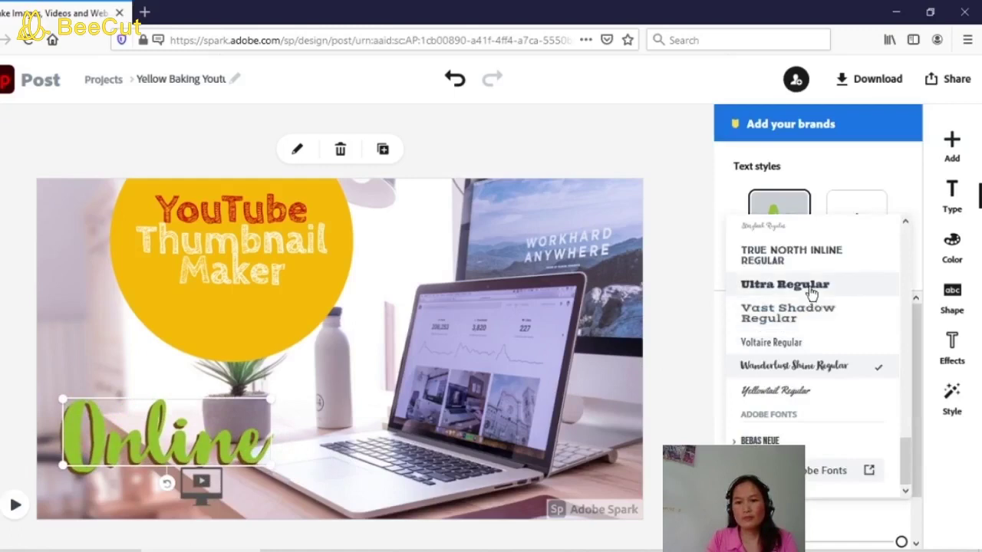
pyautogui.click(812, 290)
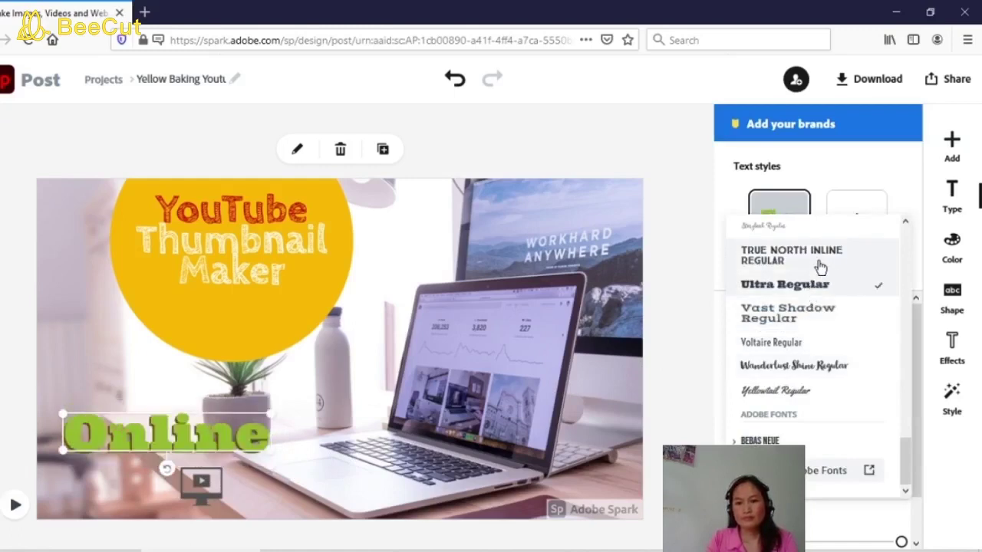
pyautogui.click(820, 264)
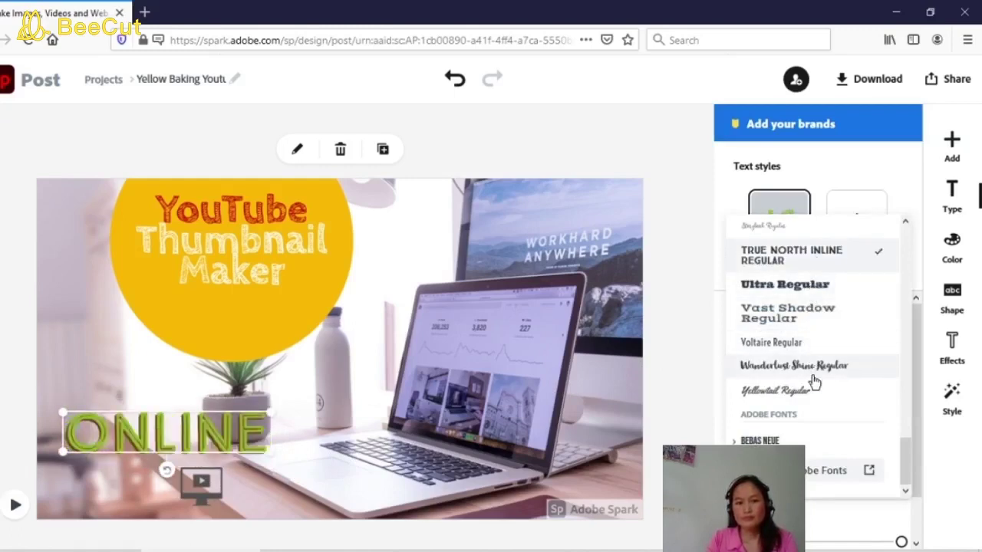
pyautogui.click(784, 312)
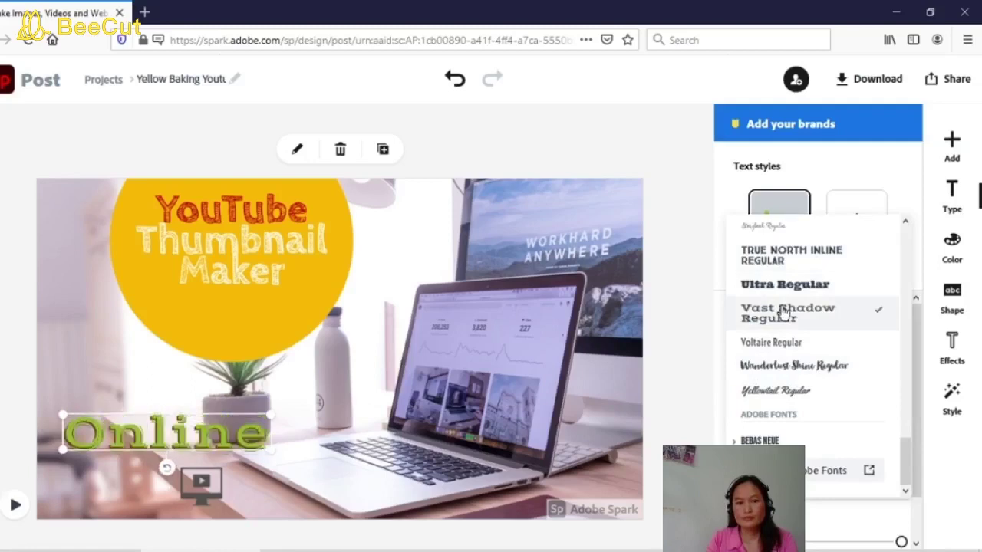
pyautogui.click(797, 345)
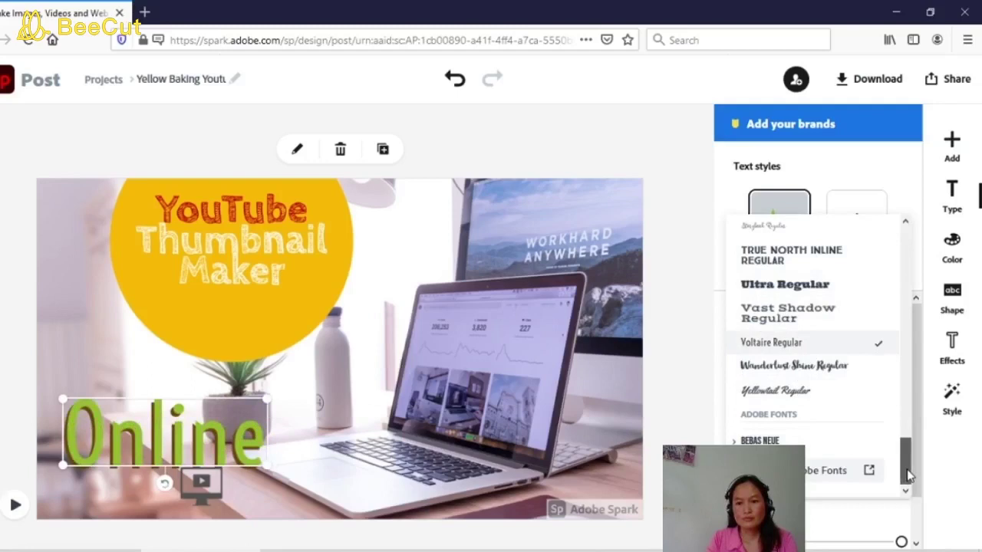
# Try Permanent Marker, PT Mono and Quicksand Bold on the "Online" text and apply Raleway Regular
pyautogui.moveTo(908, 476); pyautogui.dragTo(906, 418)
pyautogui.click(798, 296)
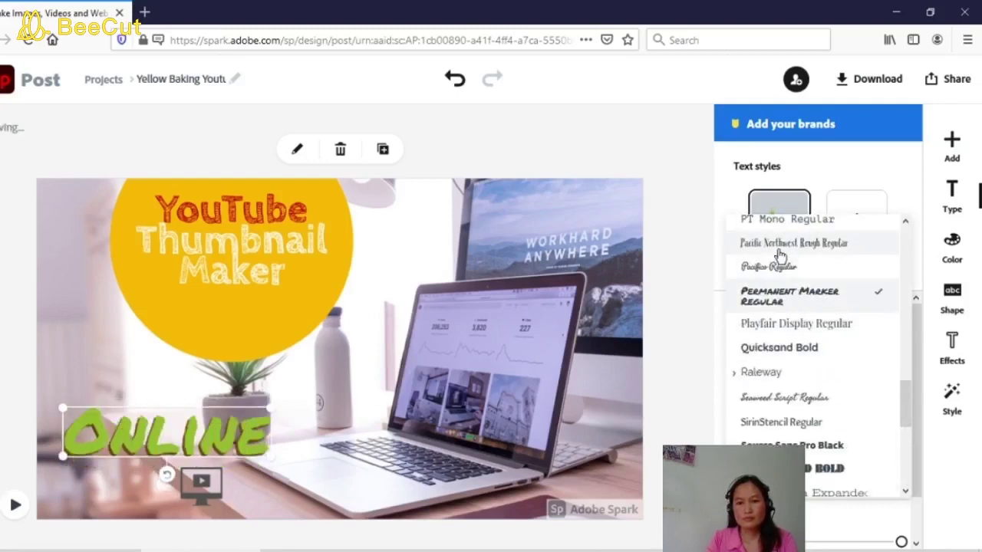
pyautogui.click(783, 222)
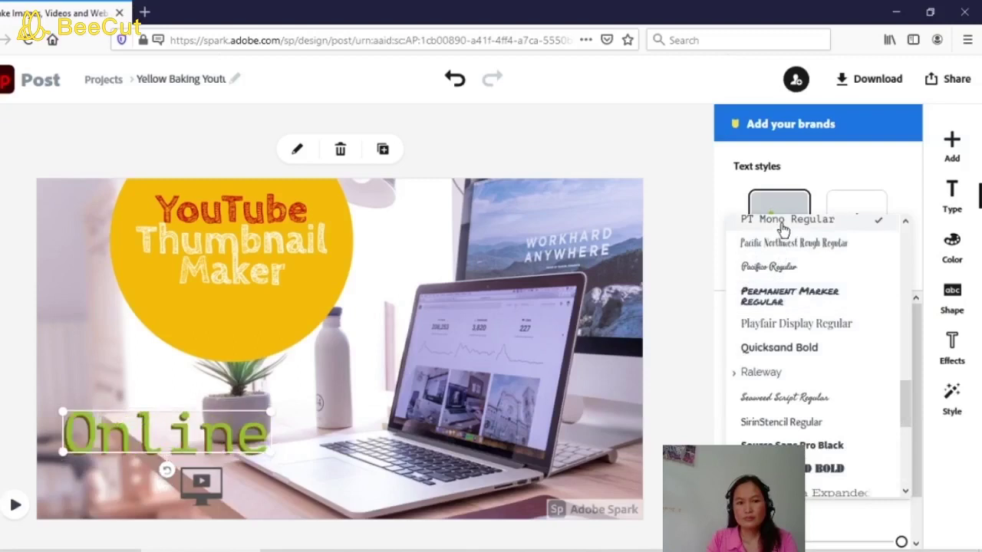
pyautogui.click(779, 349)
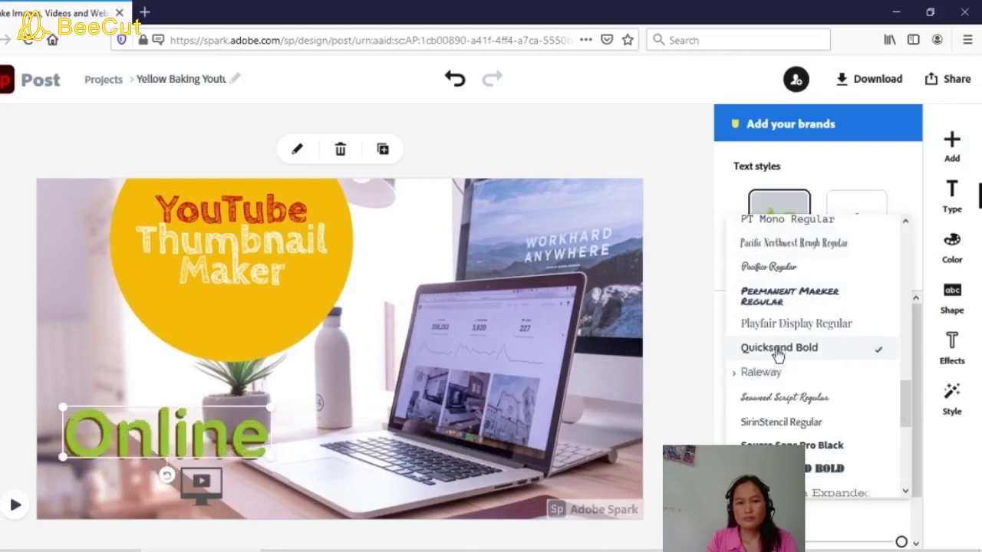
pyautogui.click(770, 372)
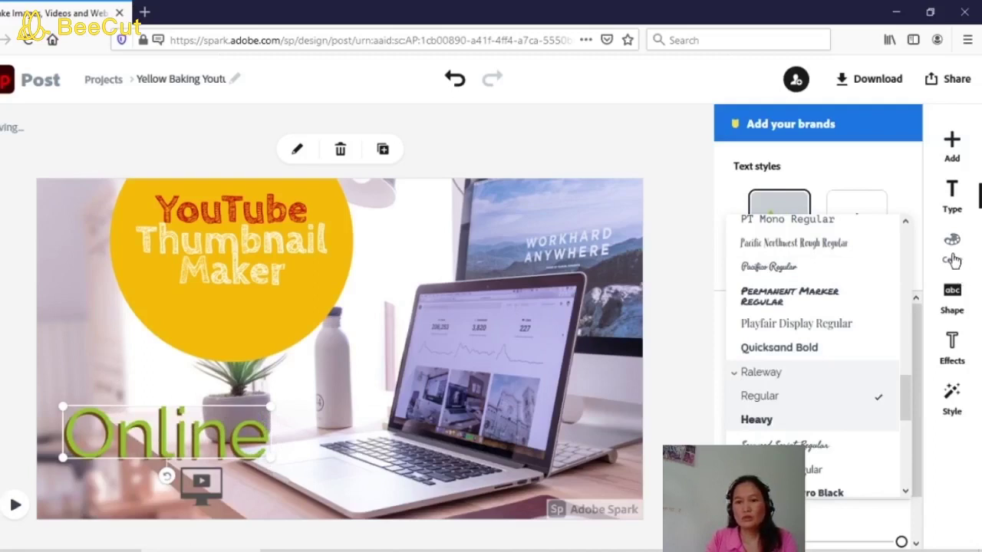
# Compare dark grey and black on the "Online" text and apply black
pyautogui.click(954, 257)
pyautogui.scroll(-3, 809, 480)
pyautogui.scroll(-1, 854, 410)
pyautogui.scroll(3, 854, 410)
pyautogui.scroll(-3, 855, 410)
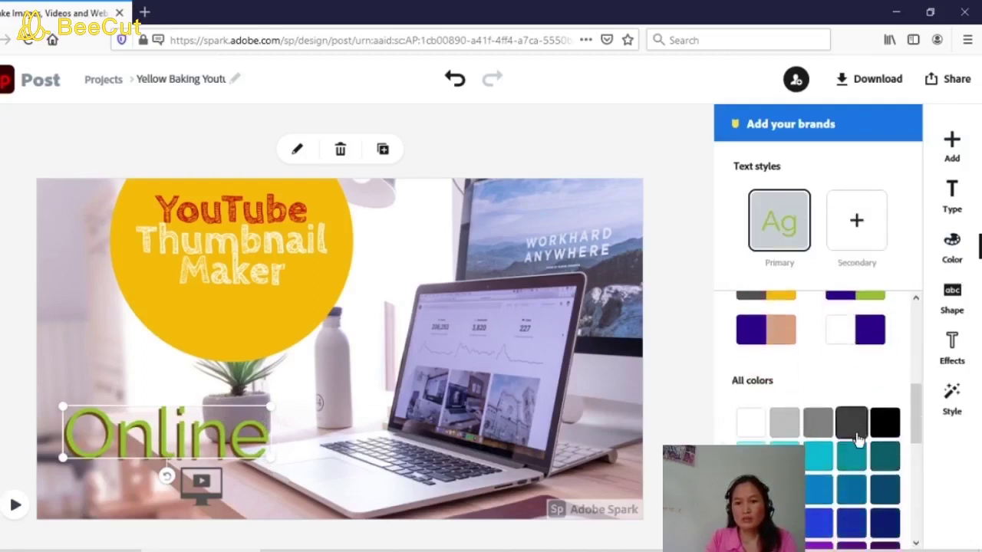
pyautogui.click(853, 426)
pyautogui.click(886, 422)
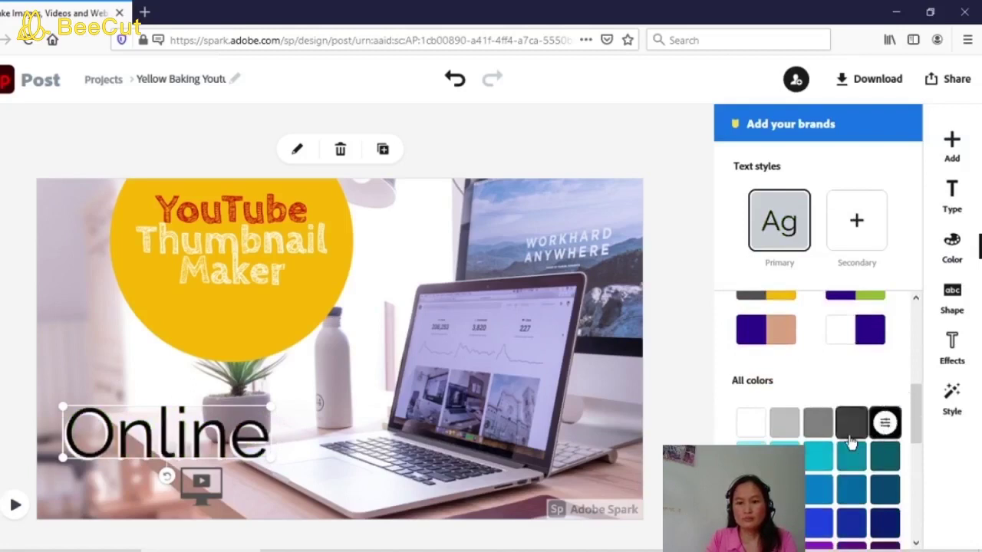
pyautogui.click(851, 427)
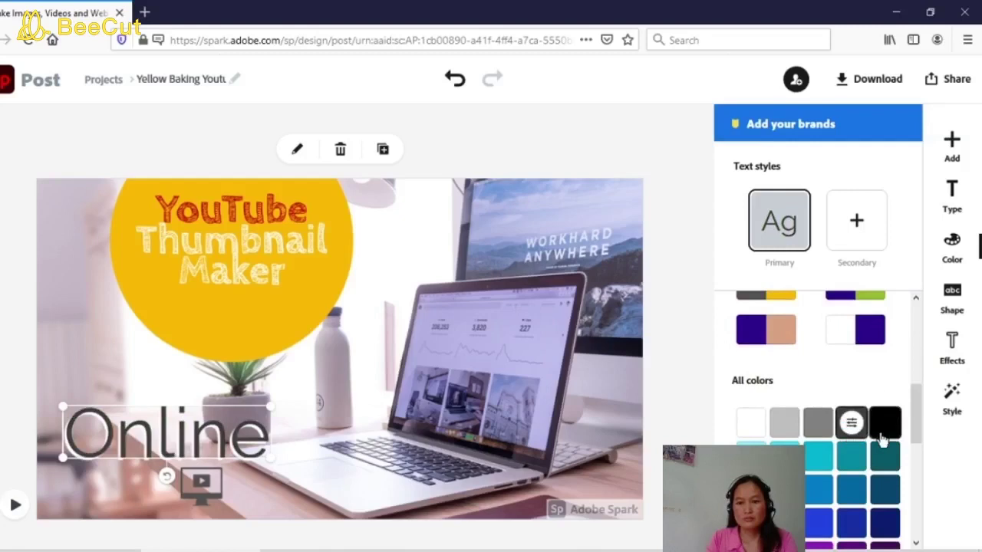
pyautogui.click(882, 435)
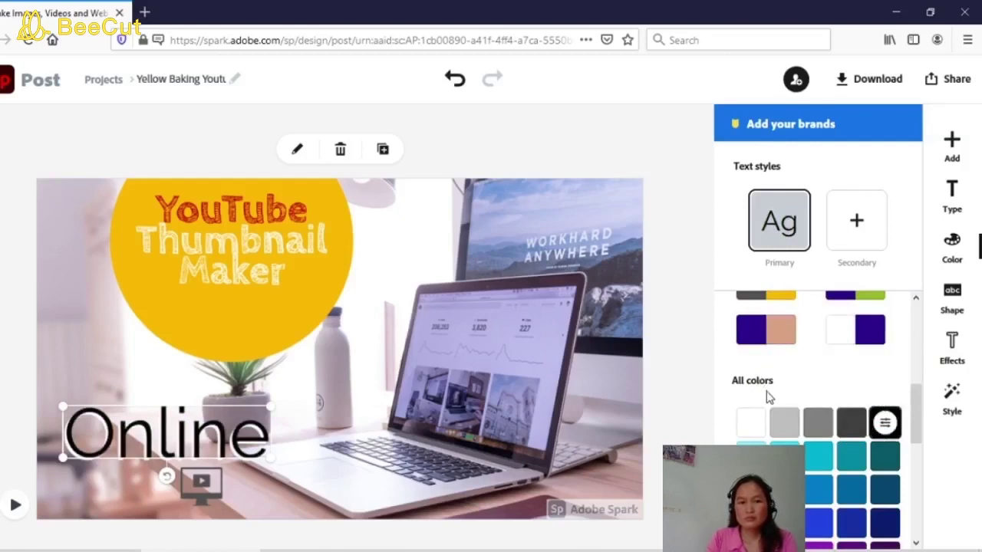
pyautogui.scroll(-5, 886, 418)
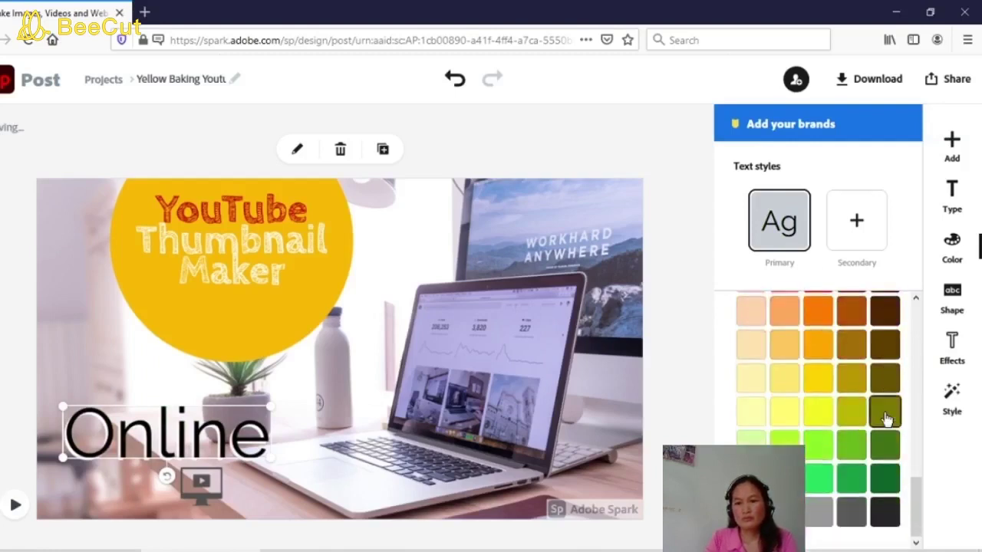
pyautogui.scroll(4, 887, 419)
pyautogui.scroll(1, 887, 419)
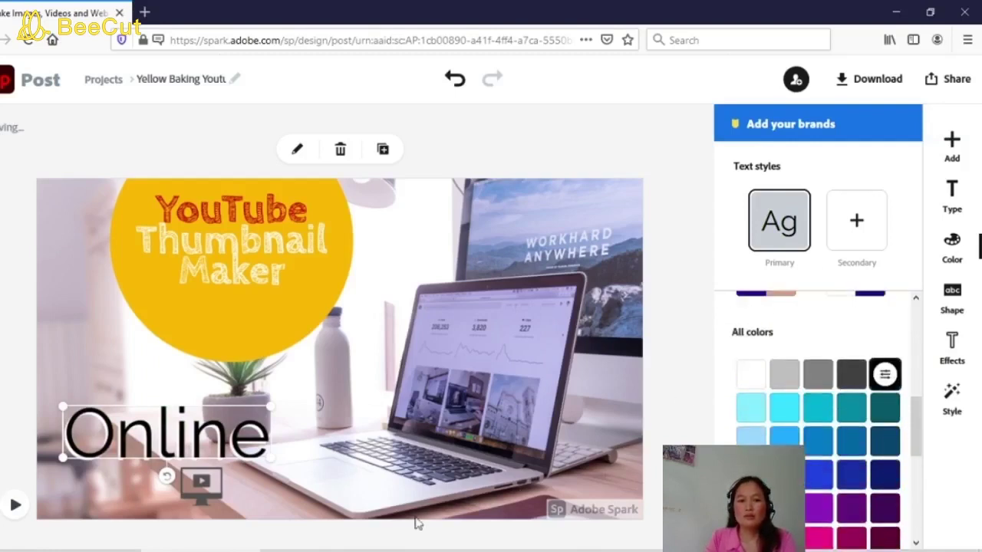
# Recolour the monitor icon dark red and place it below the first letter of "Online" in the thumbnail's lower-left corner
pyautogui.click(213, 484)
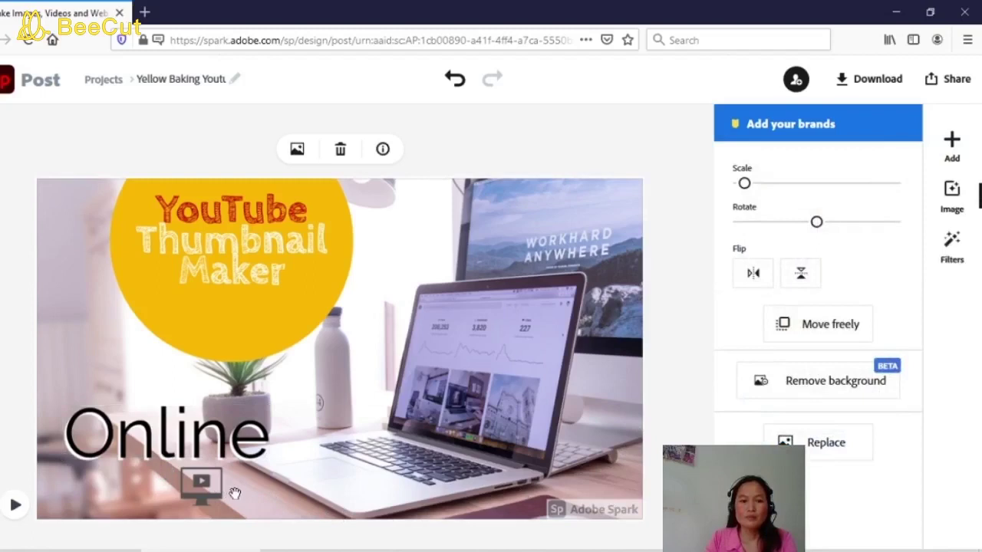
pyautogui.click(201, 488)
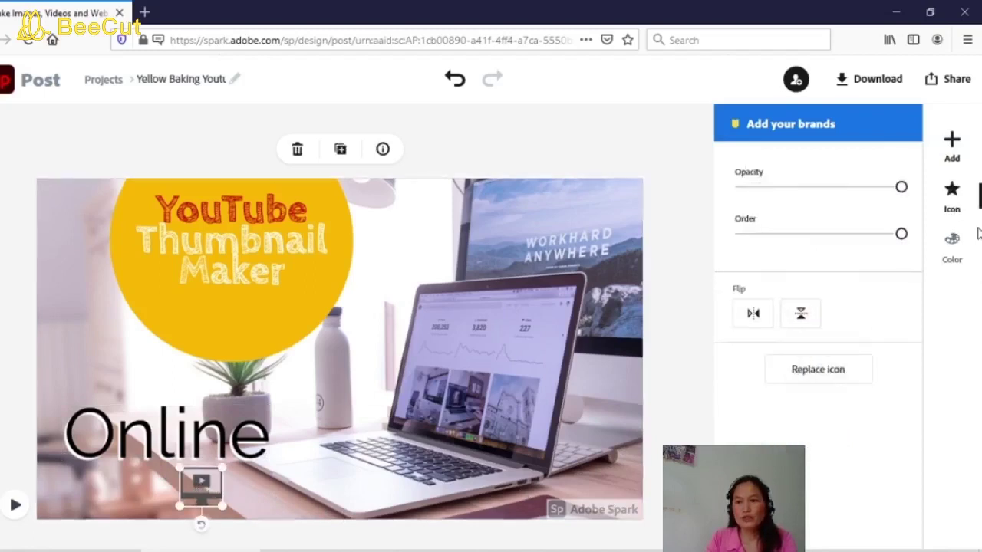
pyautogui.click(952, 252)
pyautogui.scroll(-5, 852, 449)
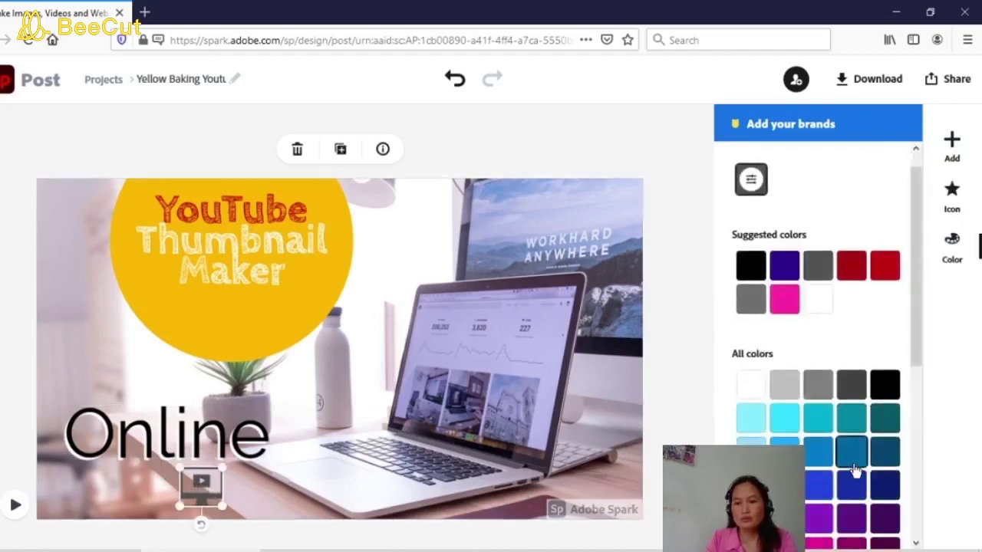
pyautogui.click(851, 296)
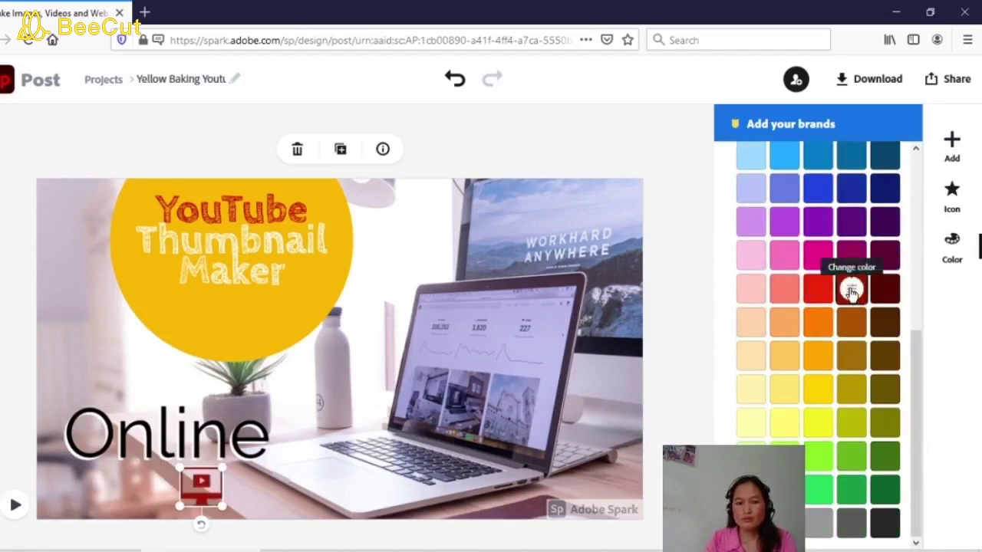
pyautogui.click(679, 429)
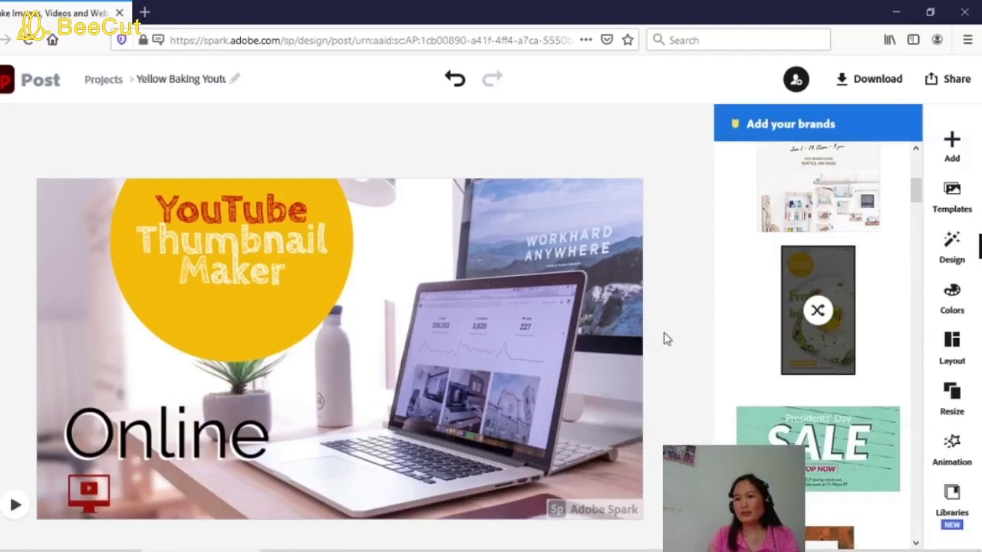
# Download the finished thumbnail as a JPG and save the file to the computer
pyautogui.click(879, 79)
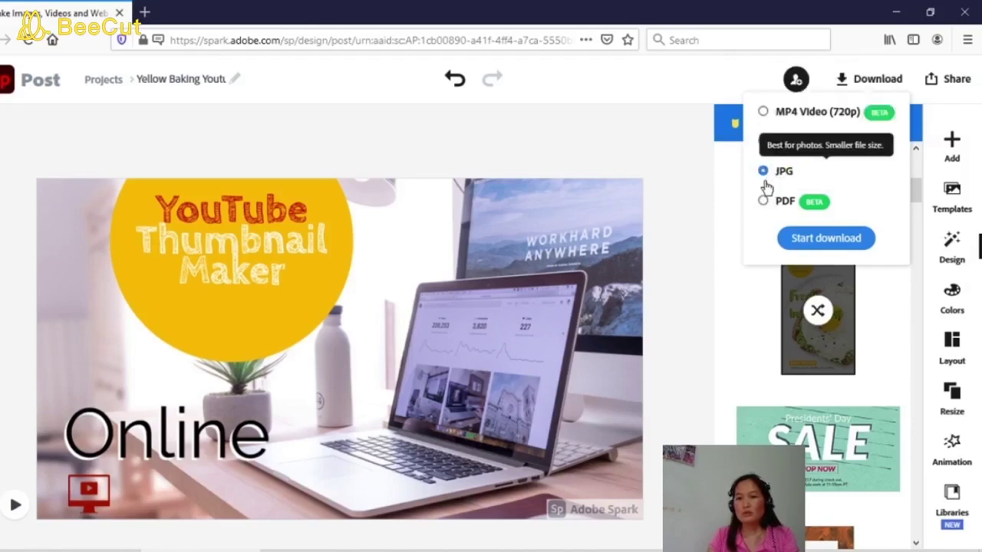
pyautogui.click(803, 240)
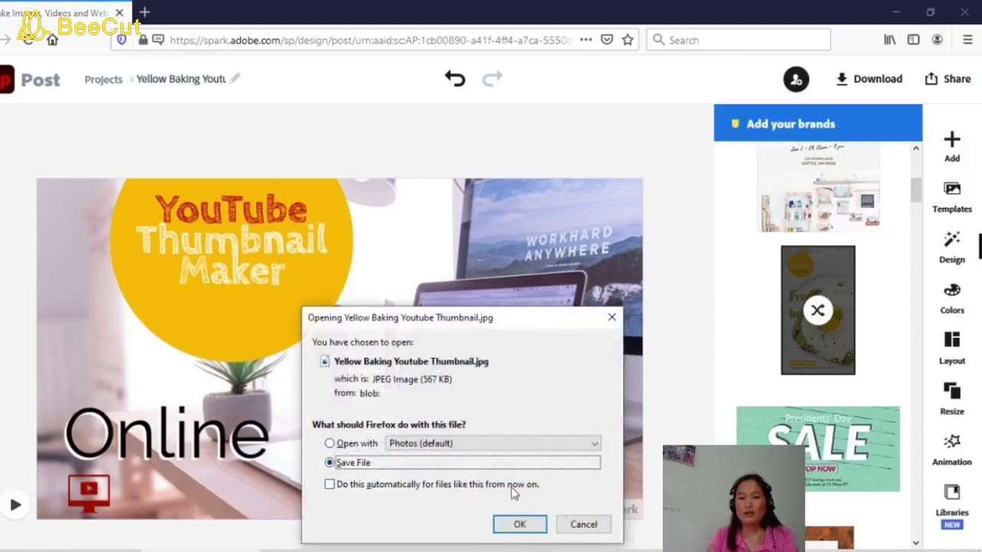
pyautogui.click(525, 528)
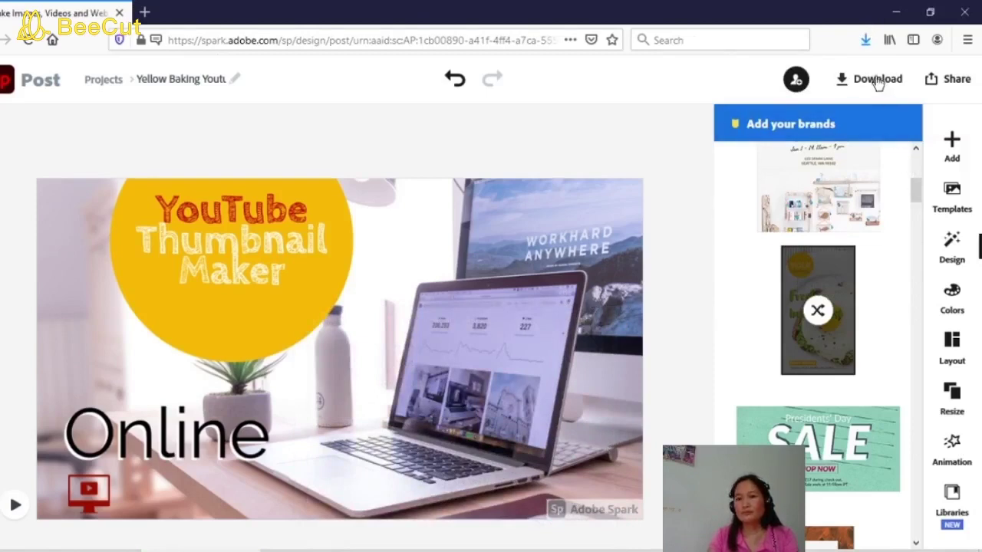
# Access the downloaded thumbnail from the browser's recent downloads
pyautogui.click(866, 44)
pyautogui.rightClick(738, 83)
pyautogui.click(745, 88)
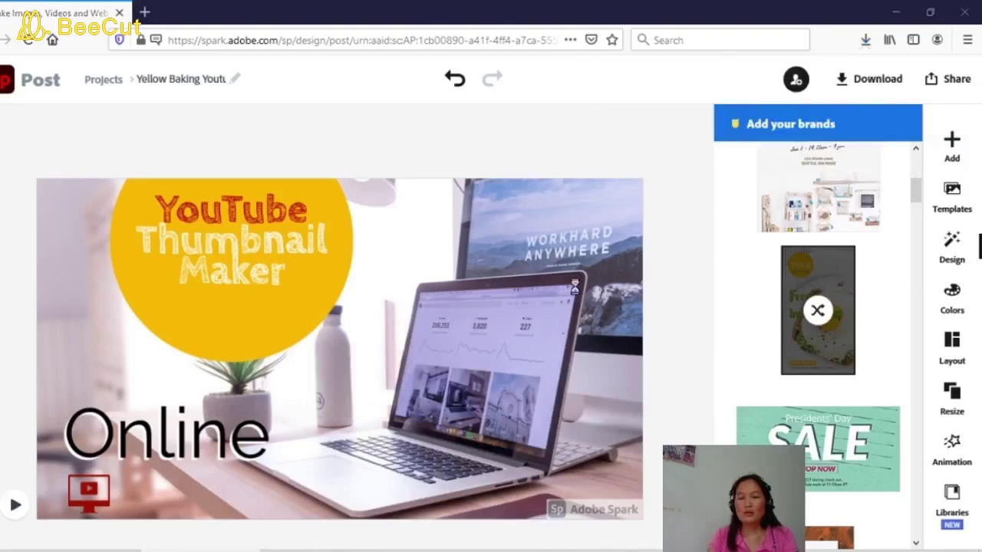